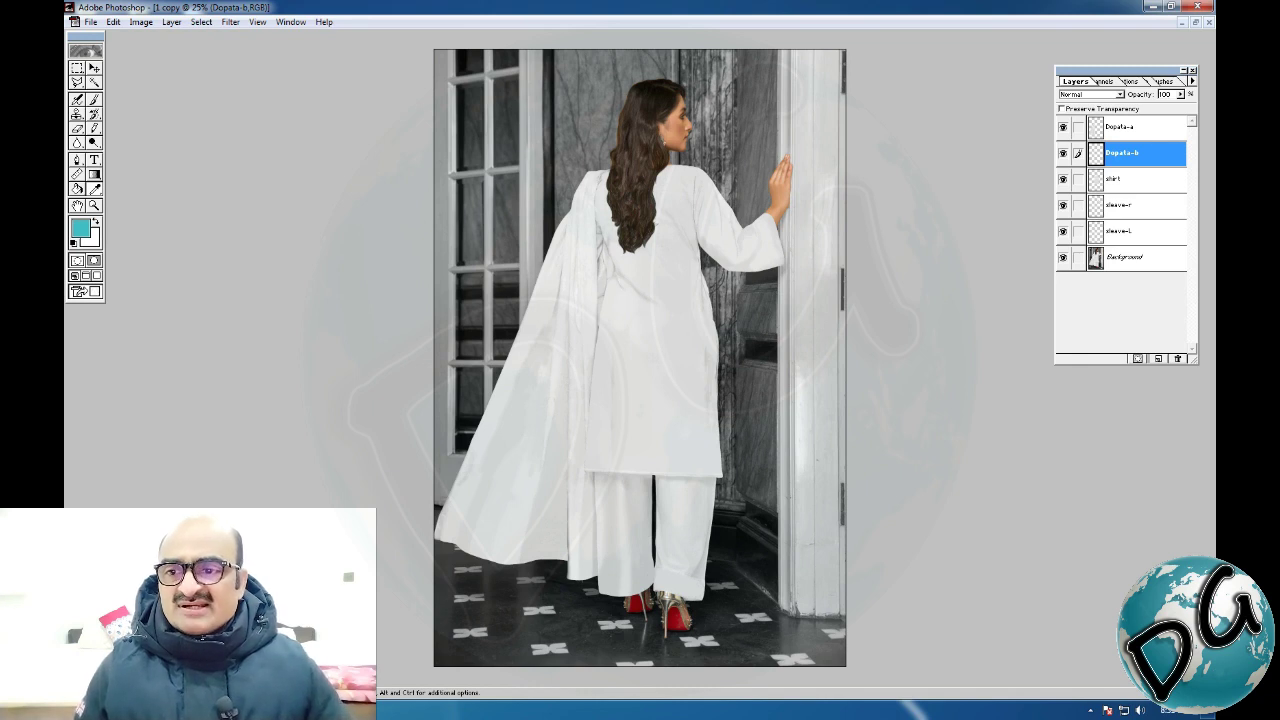
Open the Clicdesign StyleDraper filter for the Dopata-a layer in a maximized window
click(1124, 129)
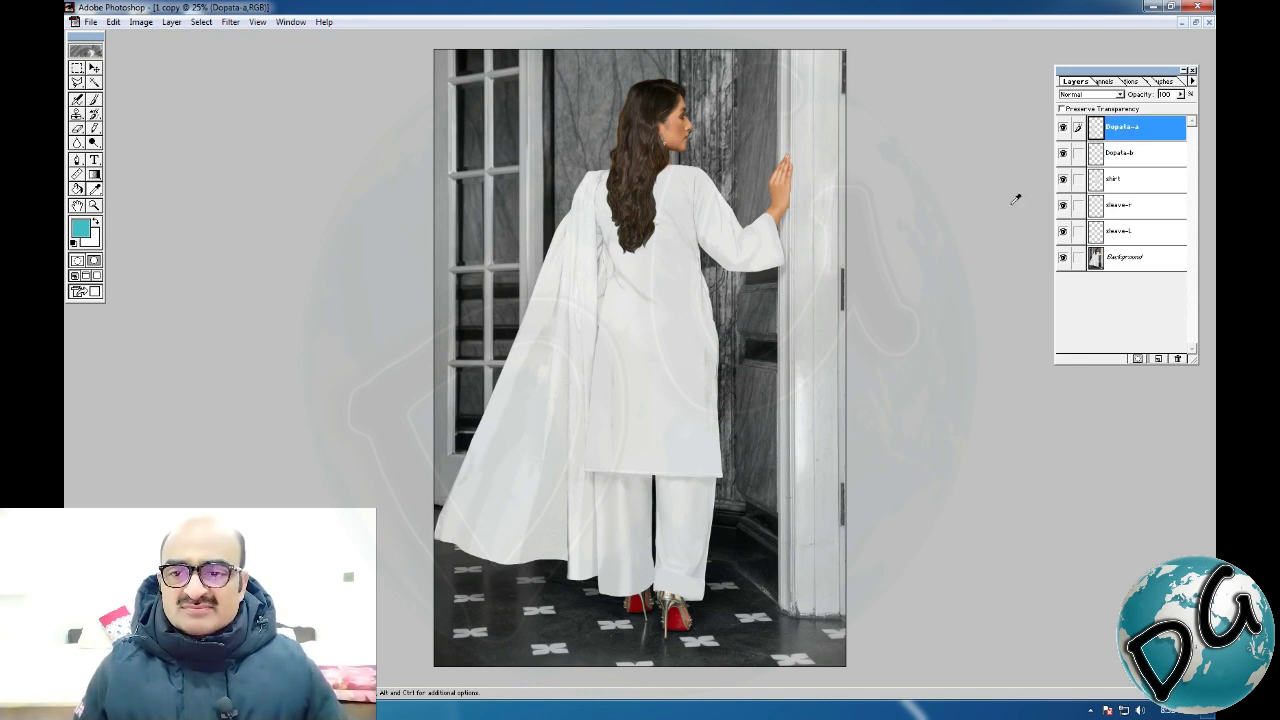
click(232, 24)
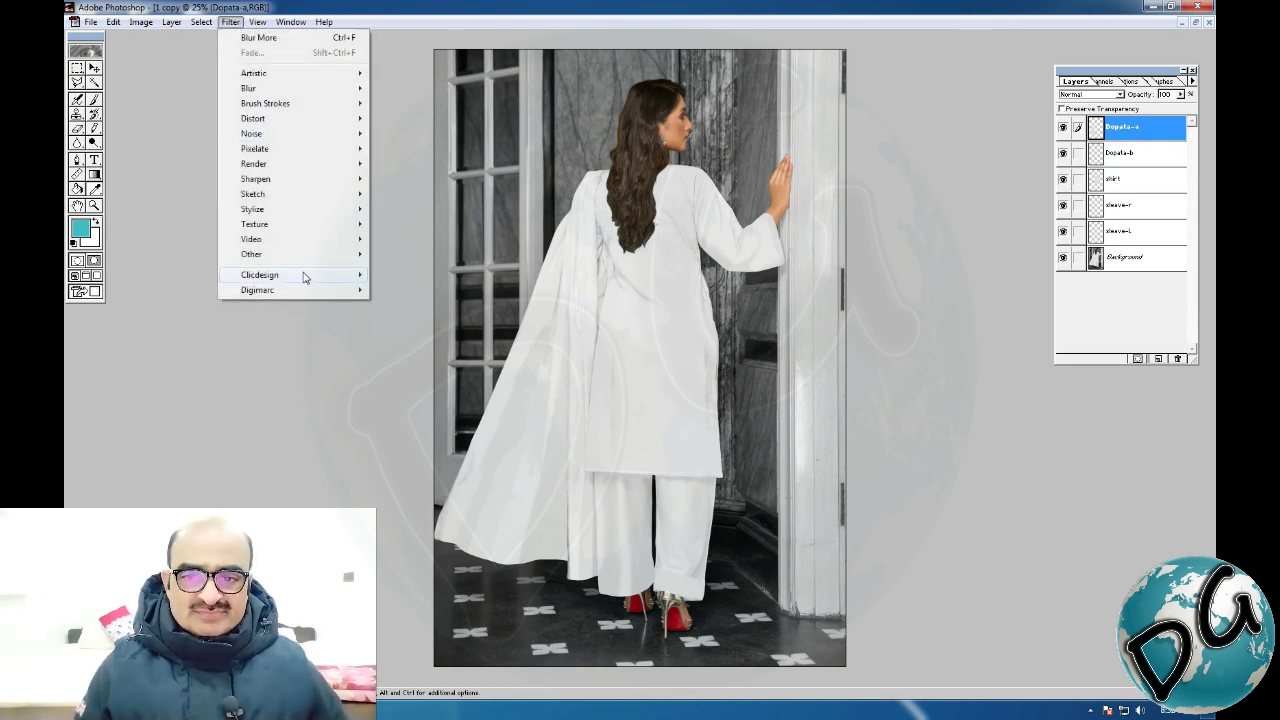
mouse_move(306, 276)
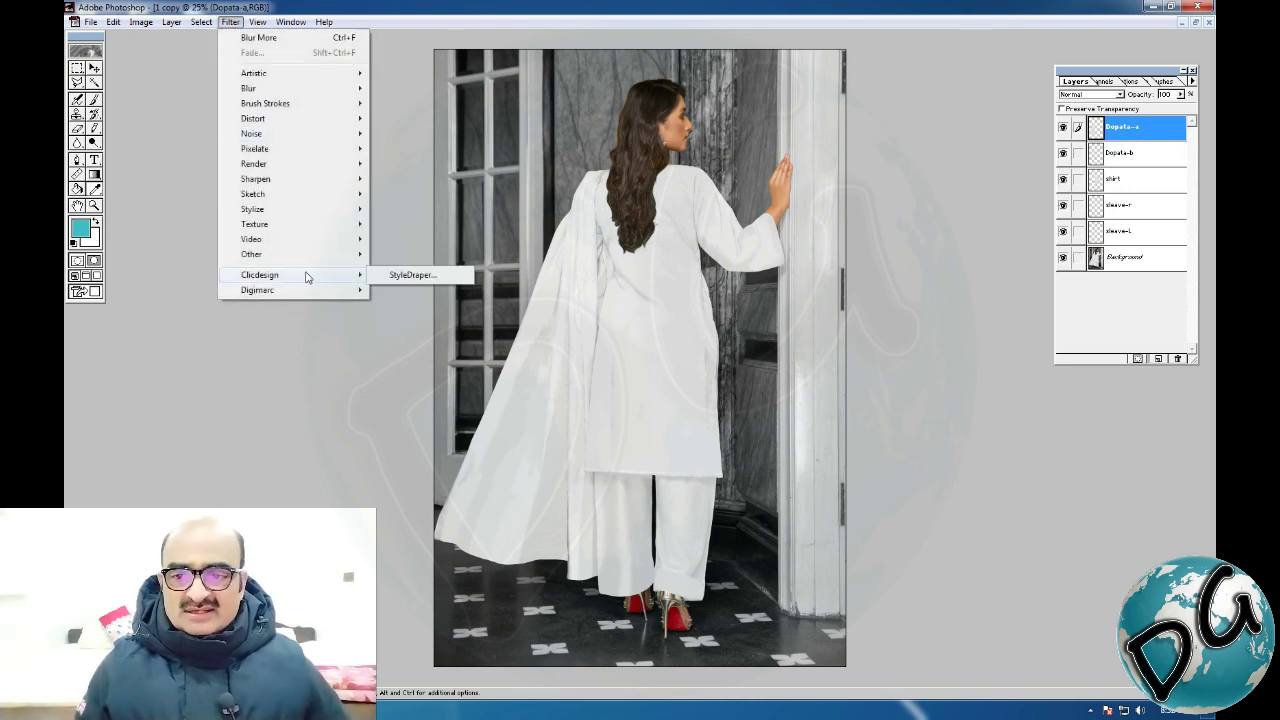
click(412, 275)
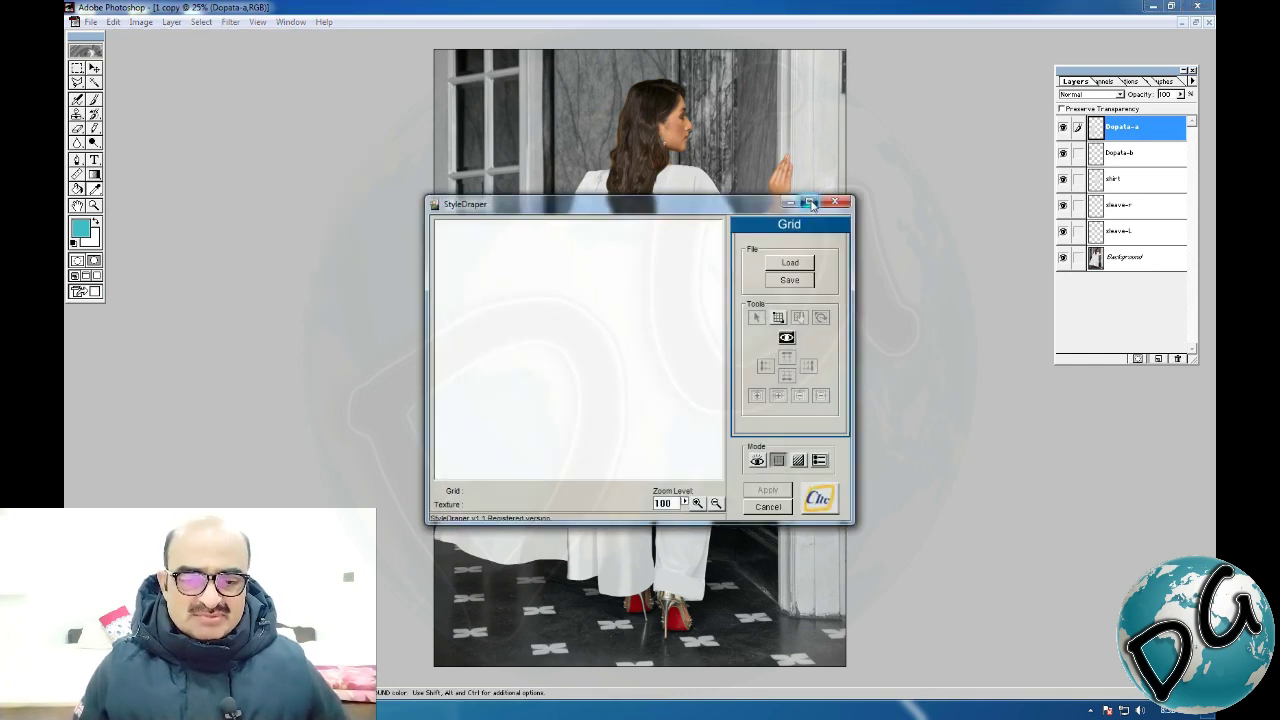
click(810, 203)
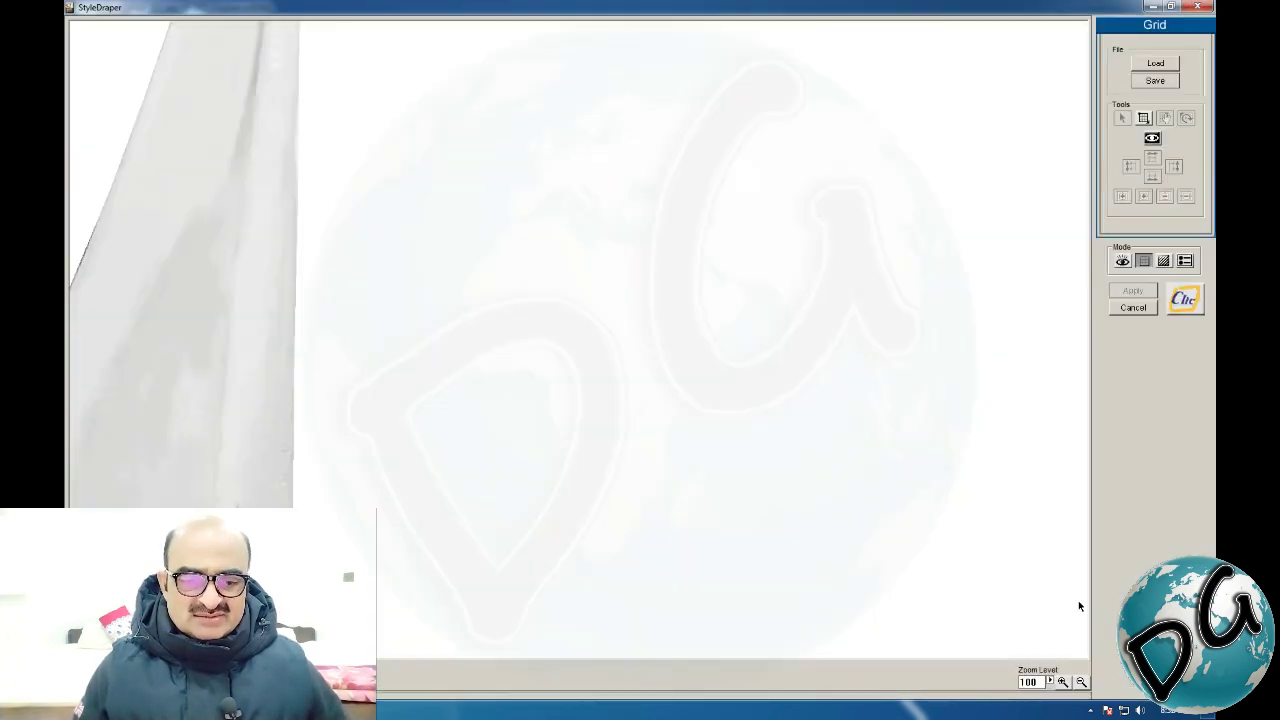
Load the saved Dopata-L grid file from the Model Maping folder onto the dupatta piece
click(1081, 682)
click(1081, 682)
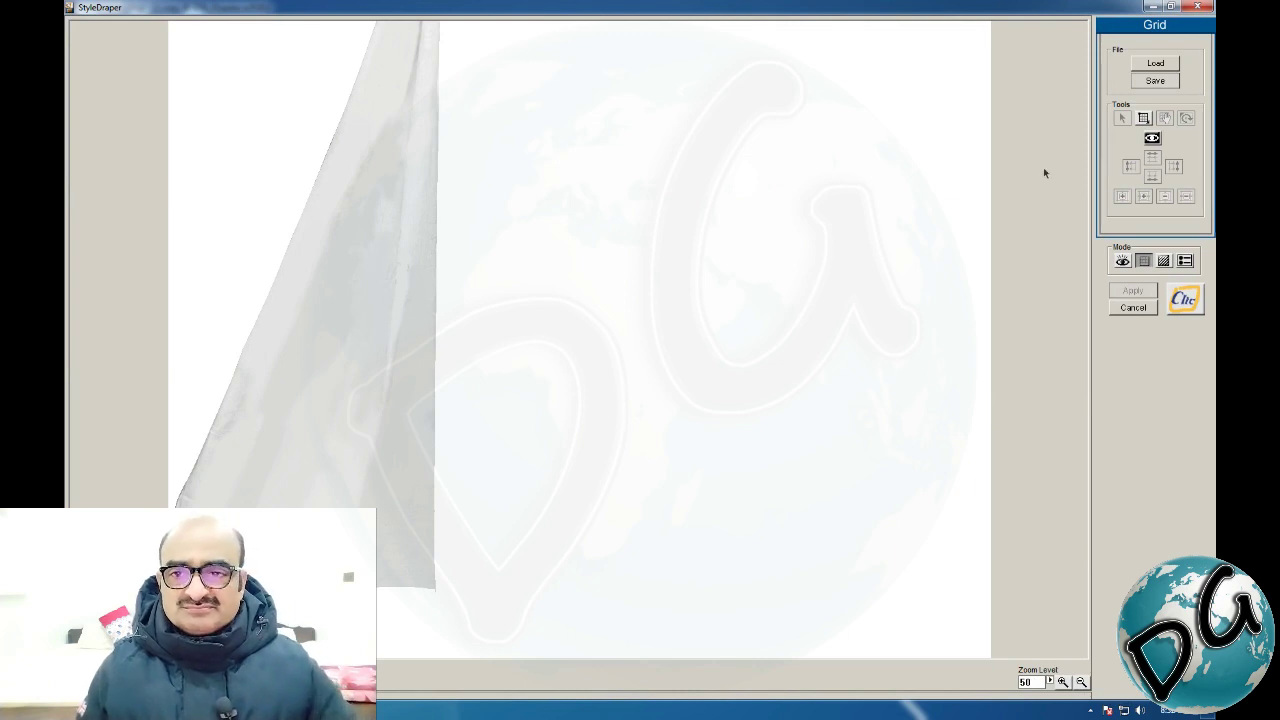
click(1156, 64)
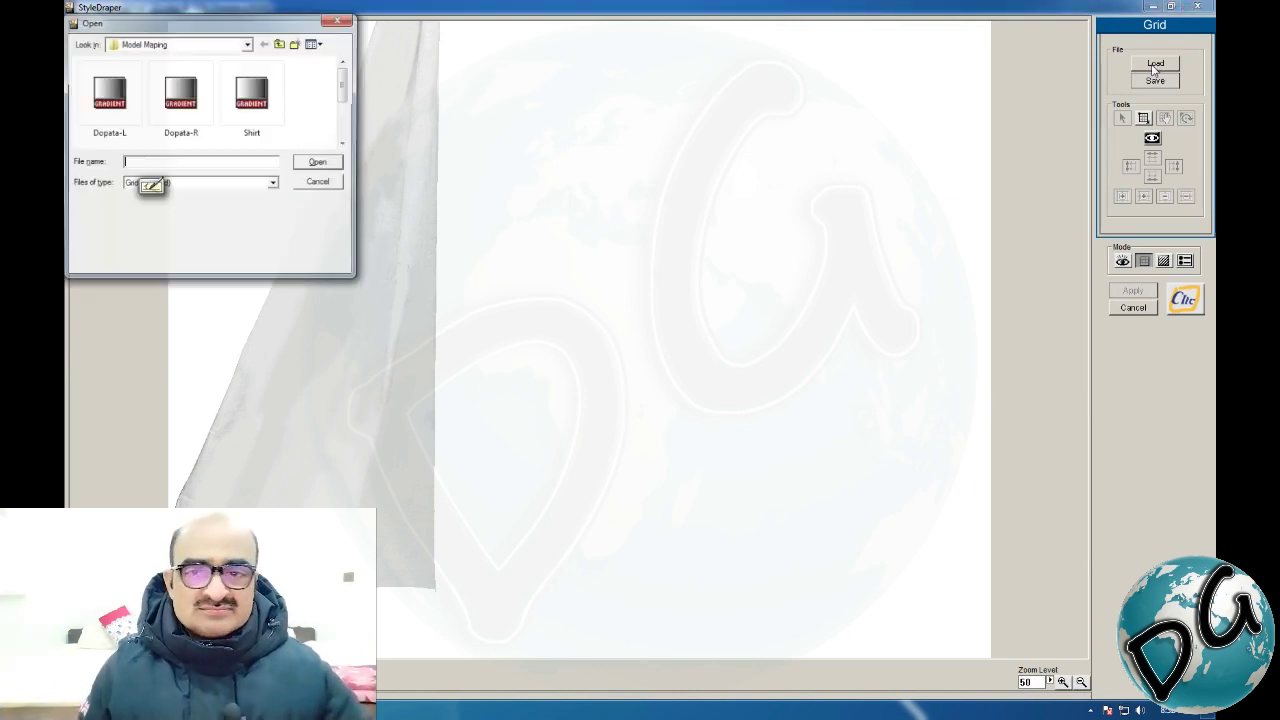
click(108, 95)
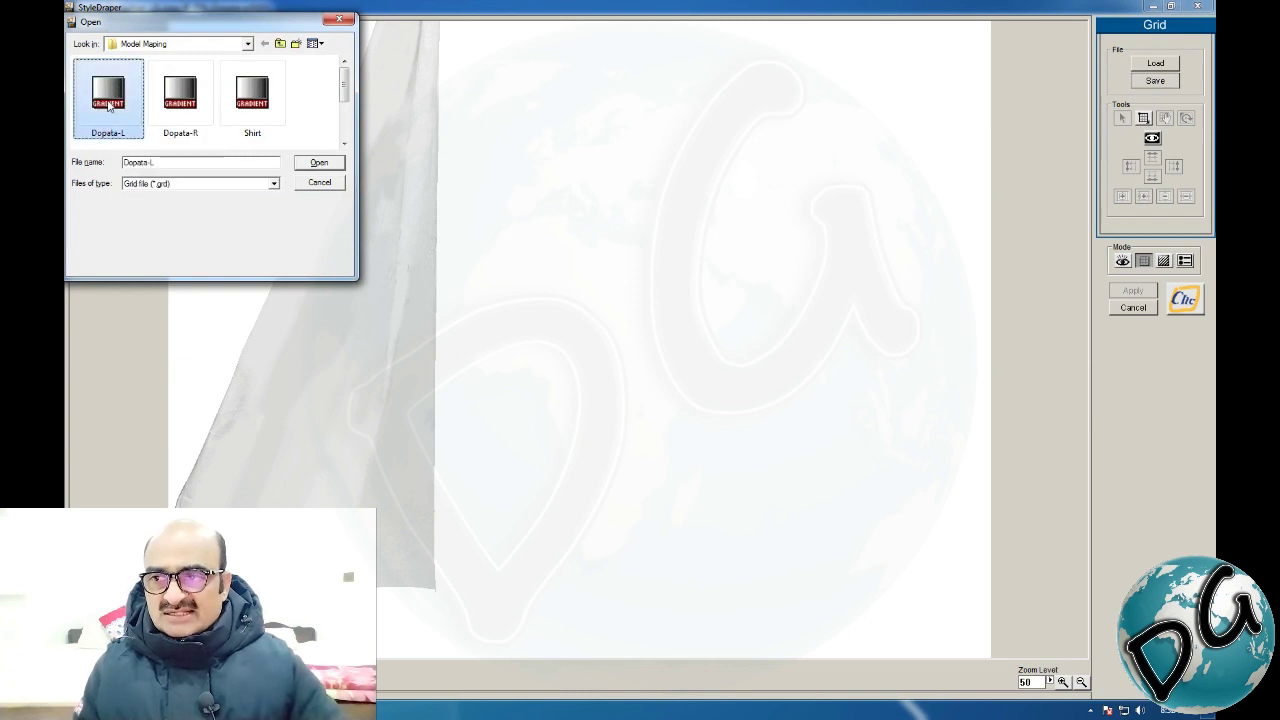
click(320, 163)
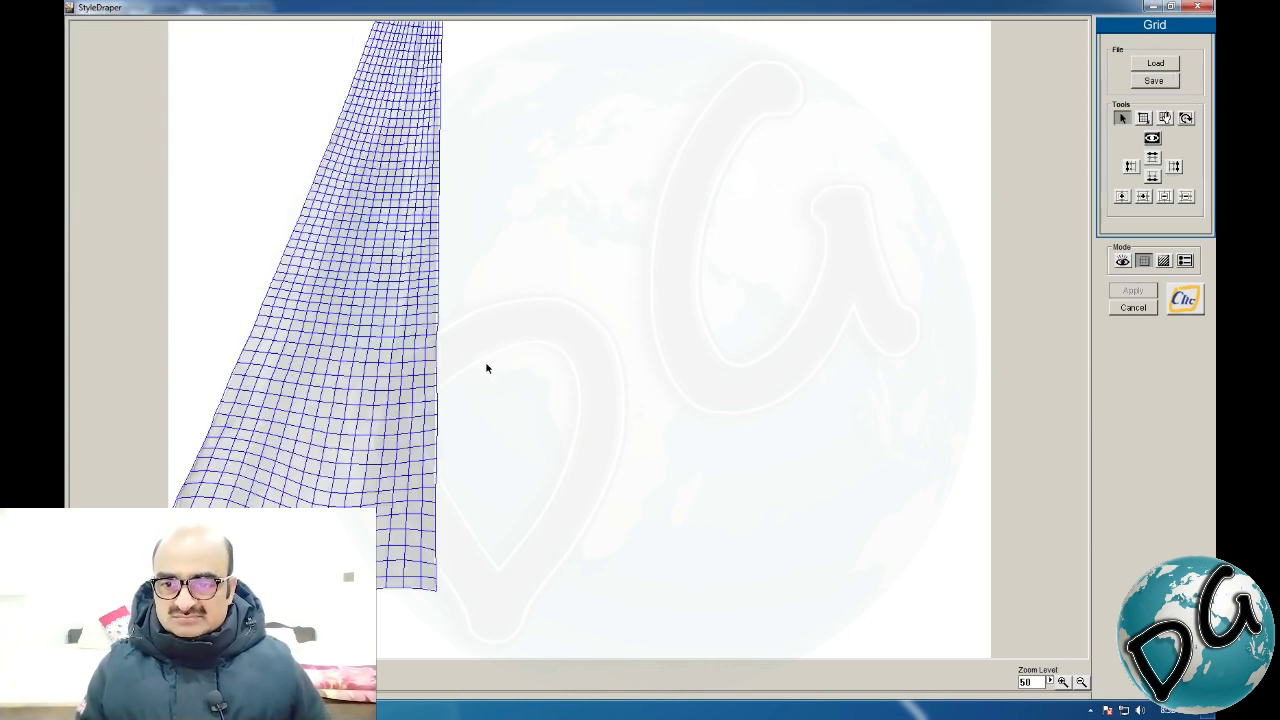
Examine how the loaded grid follows the folds and edges of the whole dupatta piece, and close StyleDraper without applying
click(1062, 681)
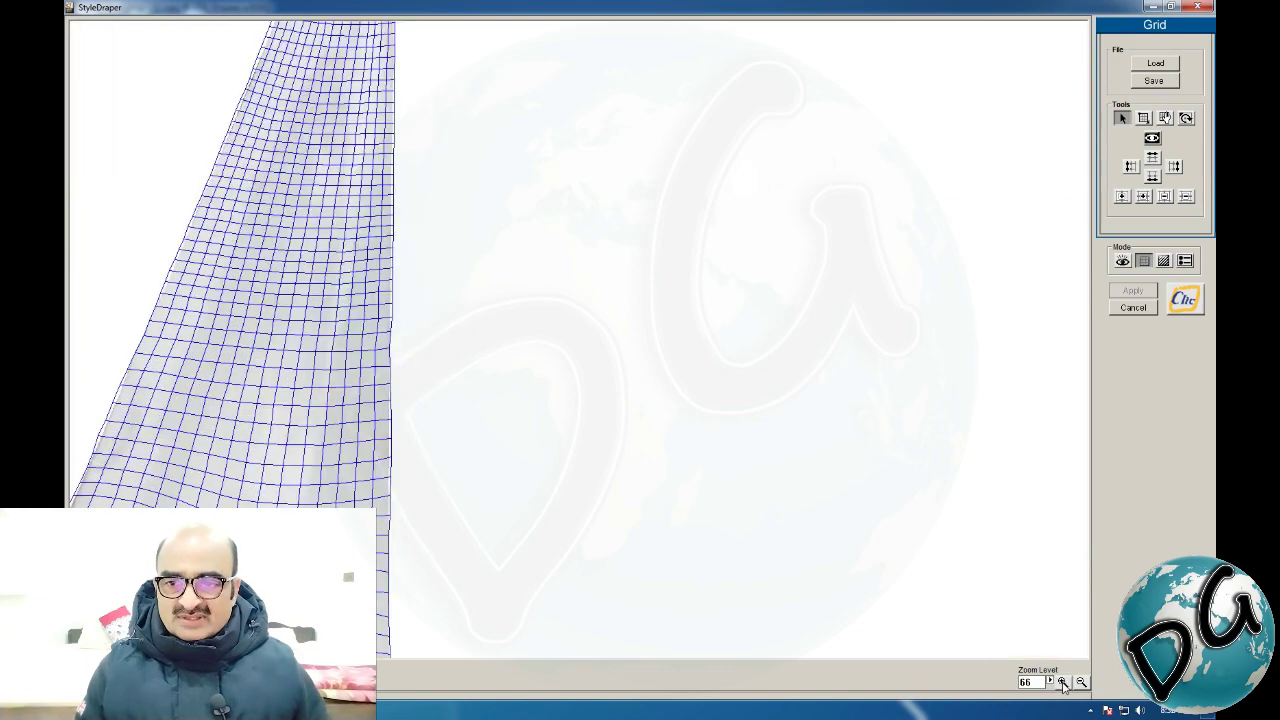
click(1062, 681)
drag(453, 474, 934, 229)
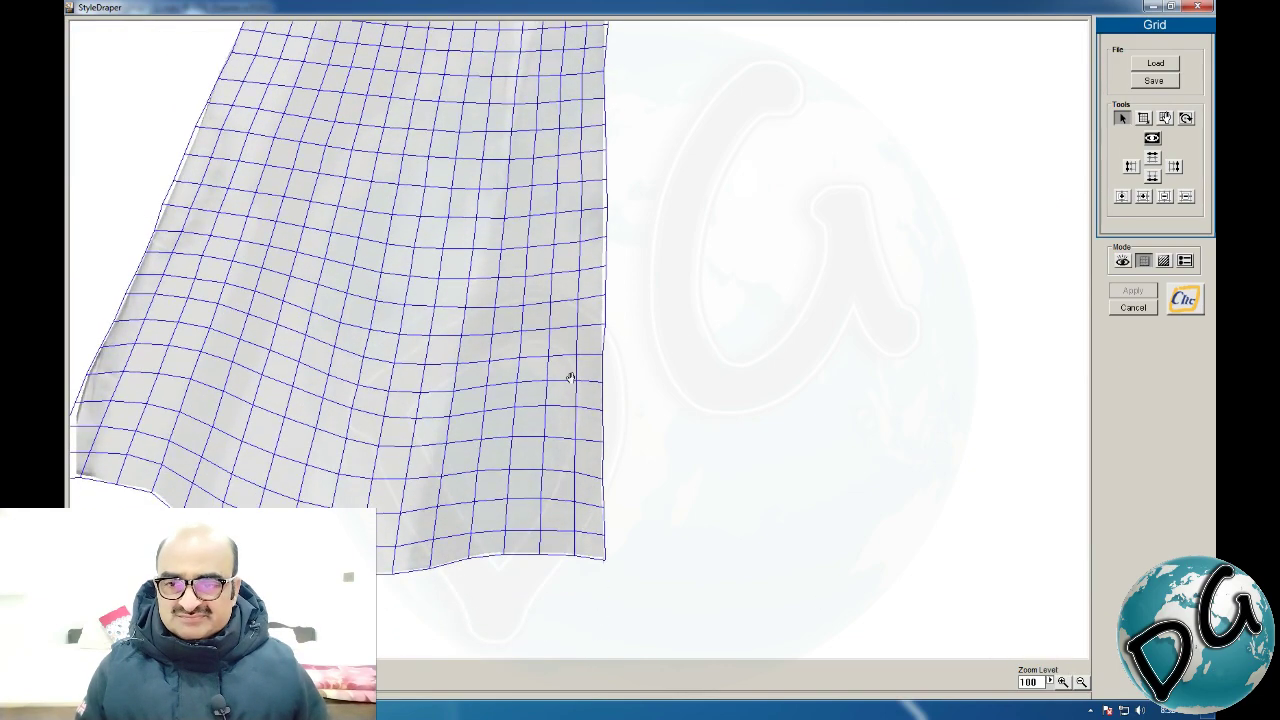
drag(648, 438, 598, 471)
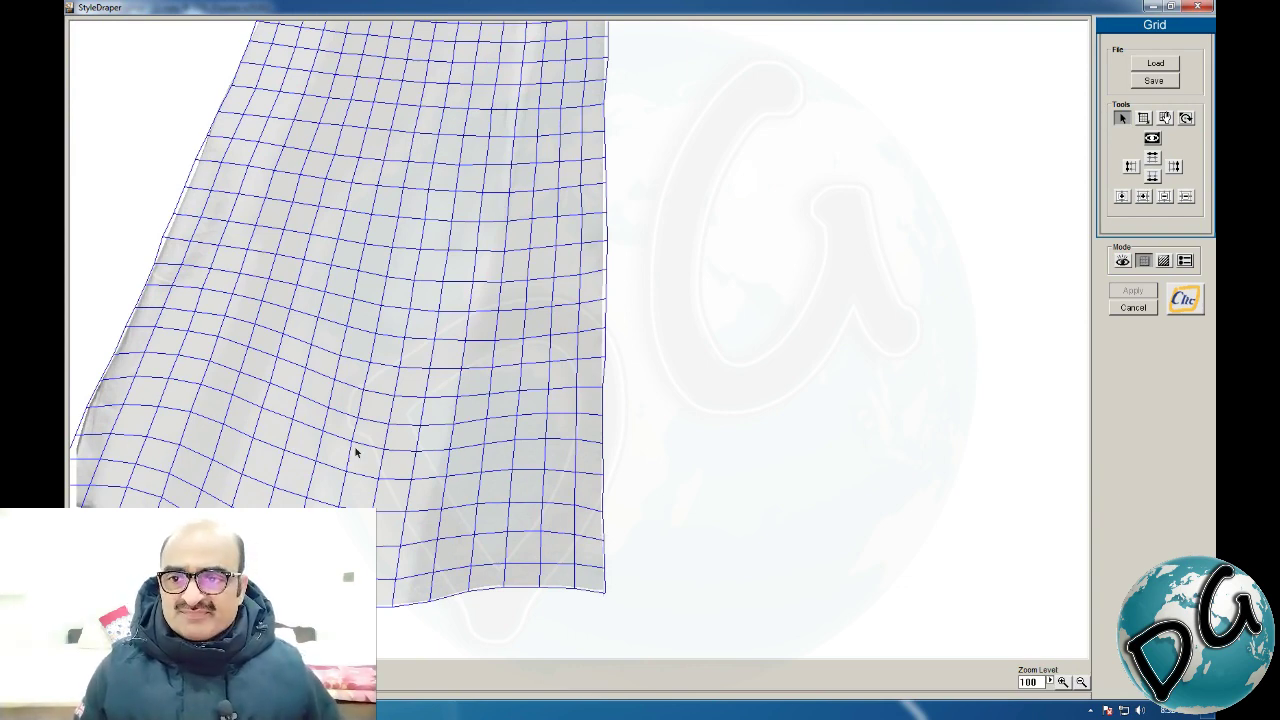
drag(466, 276, 493, 555)
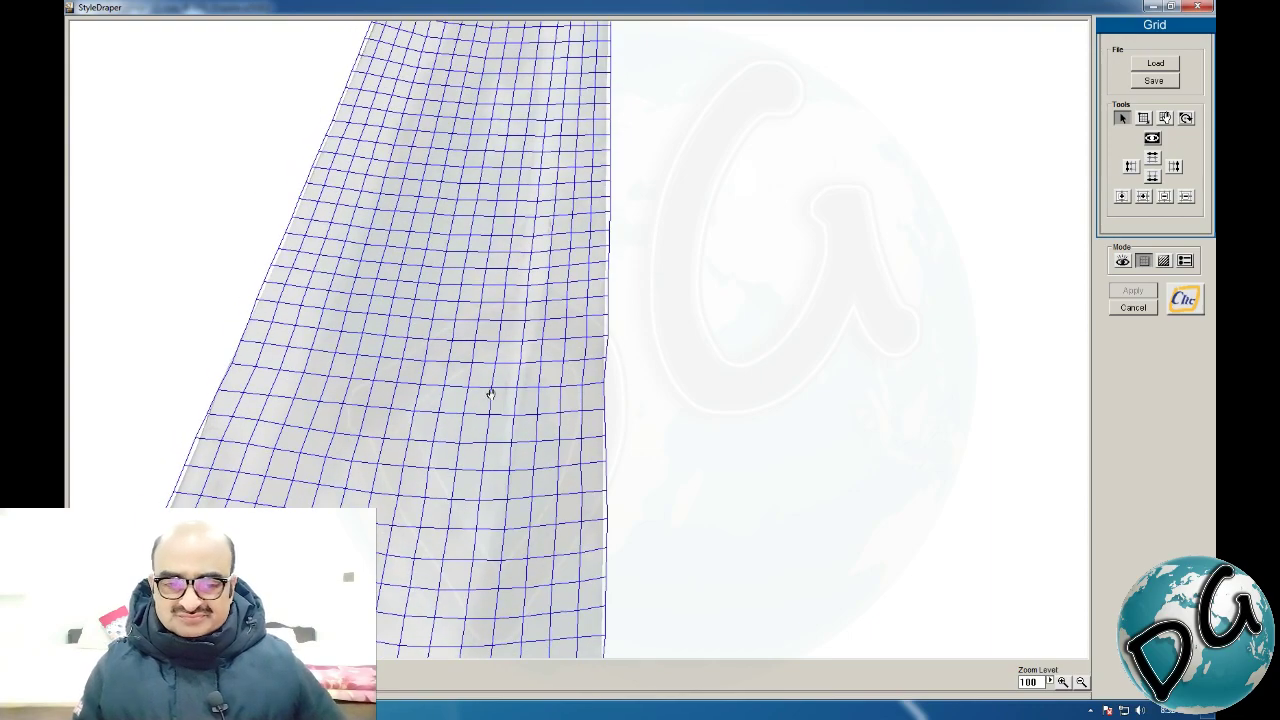
drag(503, 171, 478, 506)
drag(505, 266, 460, 510)
drag(477, 409, 506, 319)
drag(499, 452, 518, 250)
drag(497, 495, 547, 146)
drag(482, 500, 632, 268)
drag(554, 449, 575, 529)
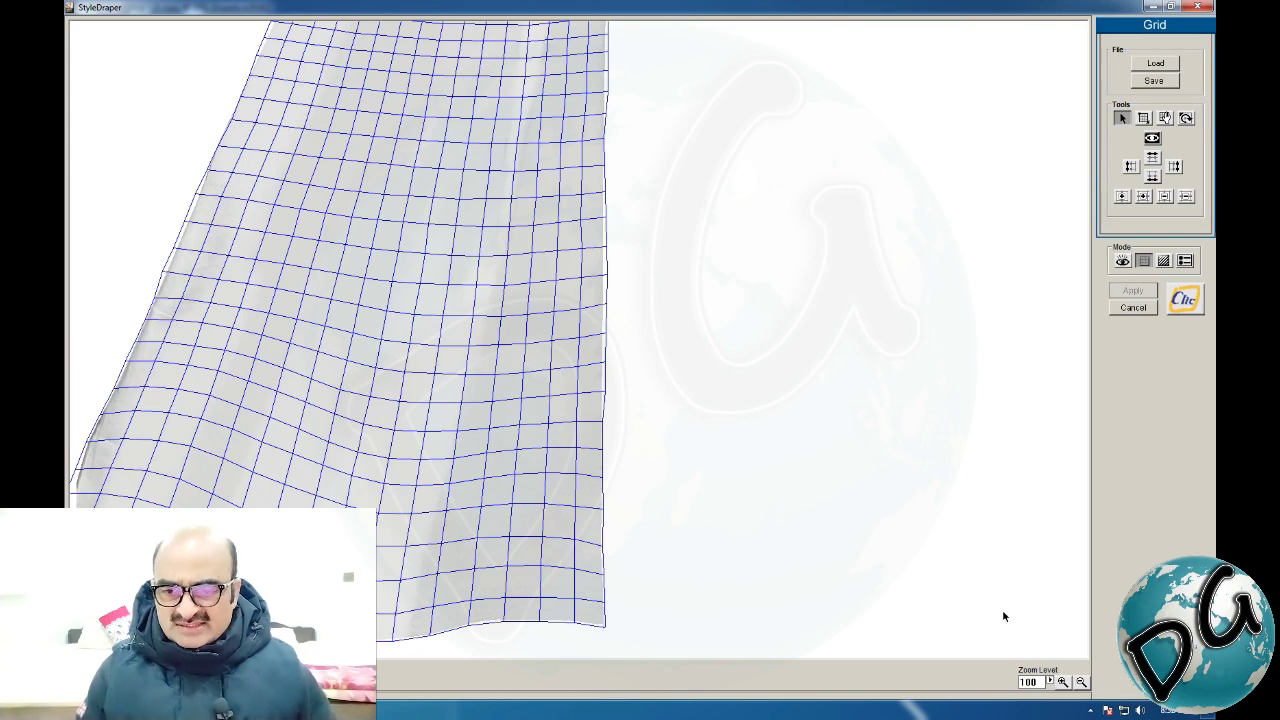
click(1080, 683)
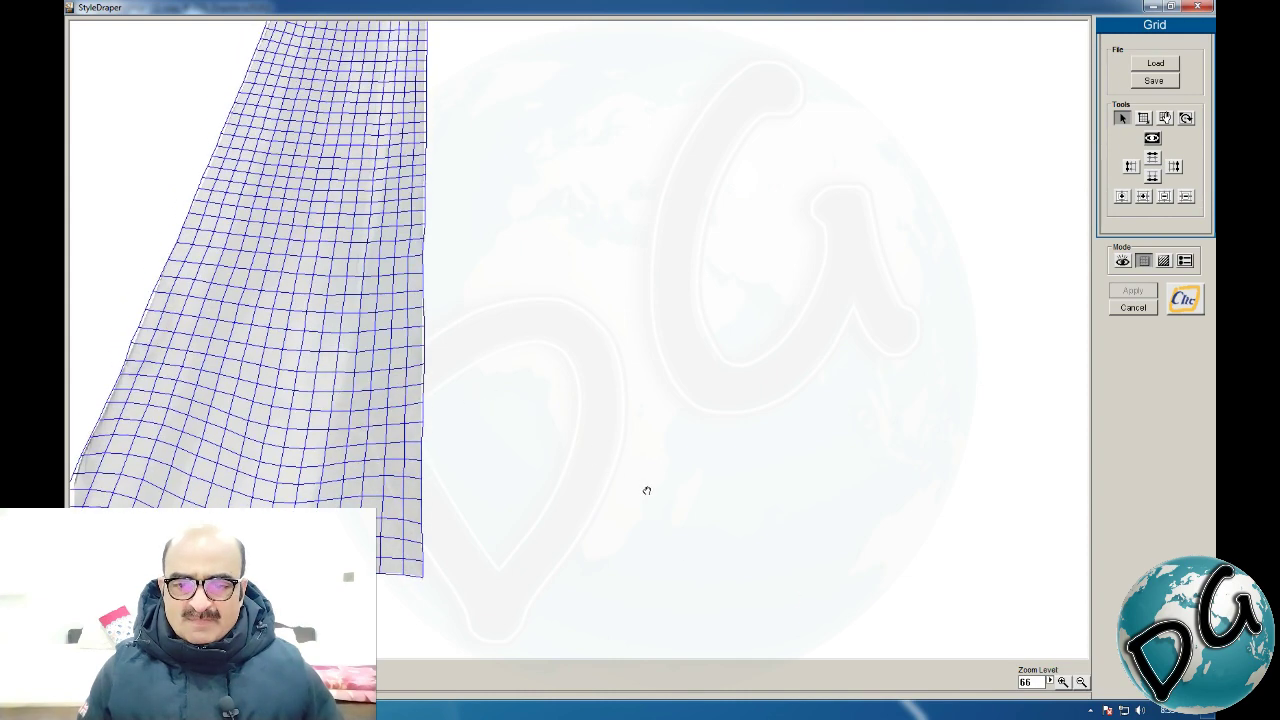
click(1080, 682)
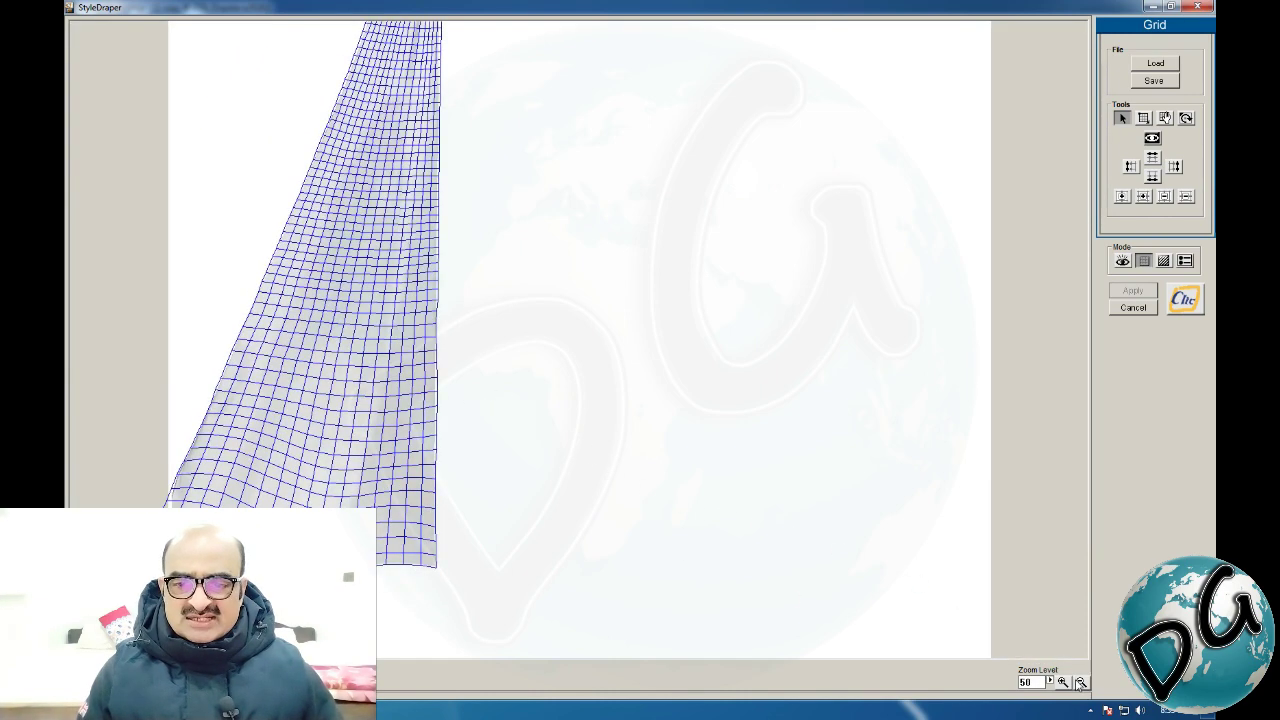
click(1080, 682)
drag(613, 432, 624, 498)
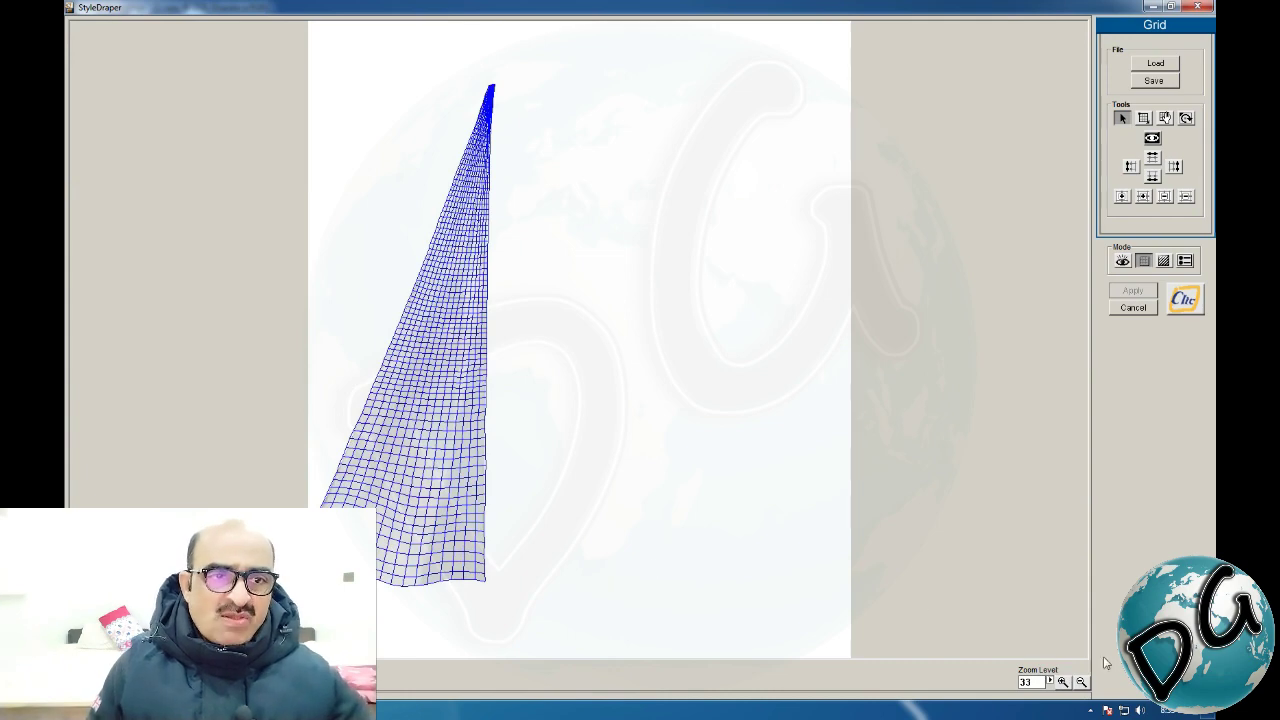
click(1063, 682)
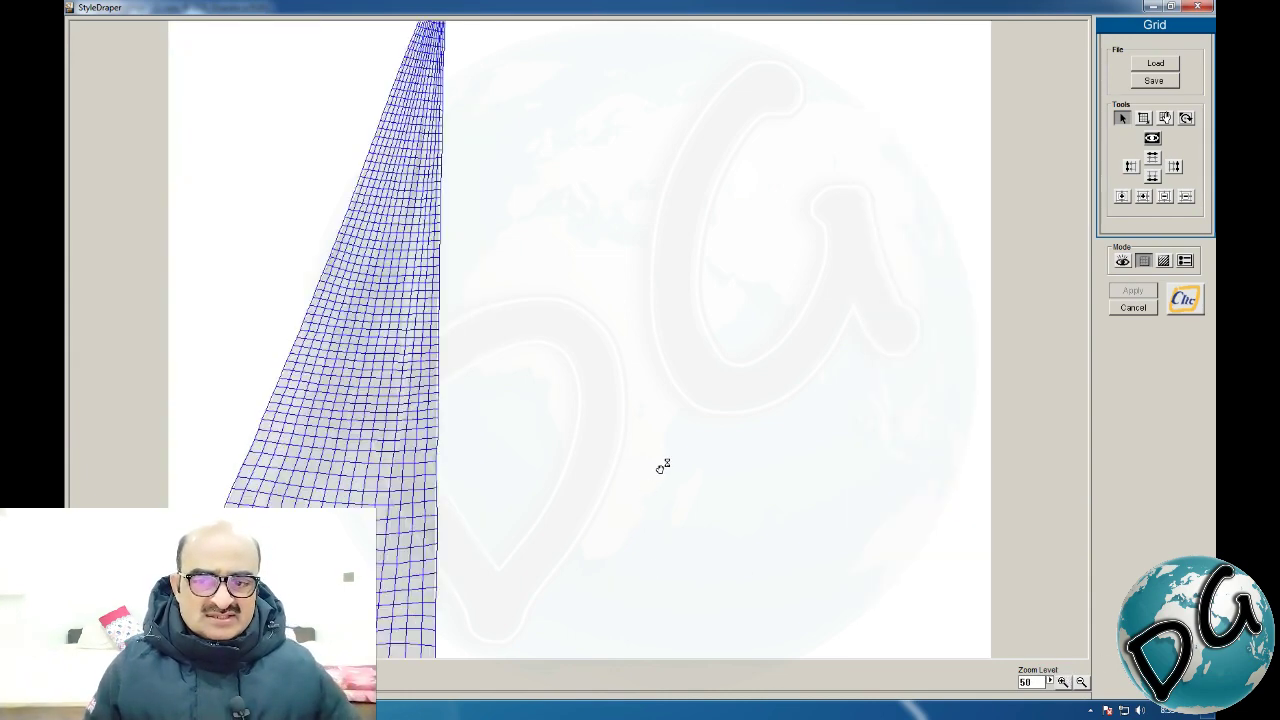
drag(663, 463, 664, 458)
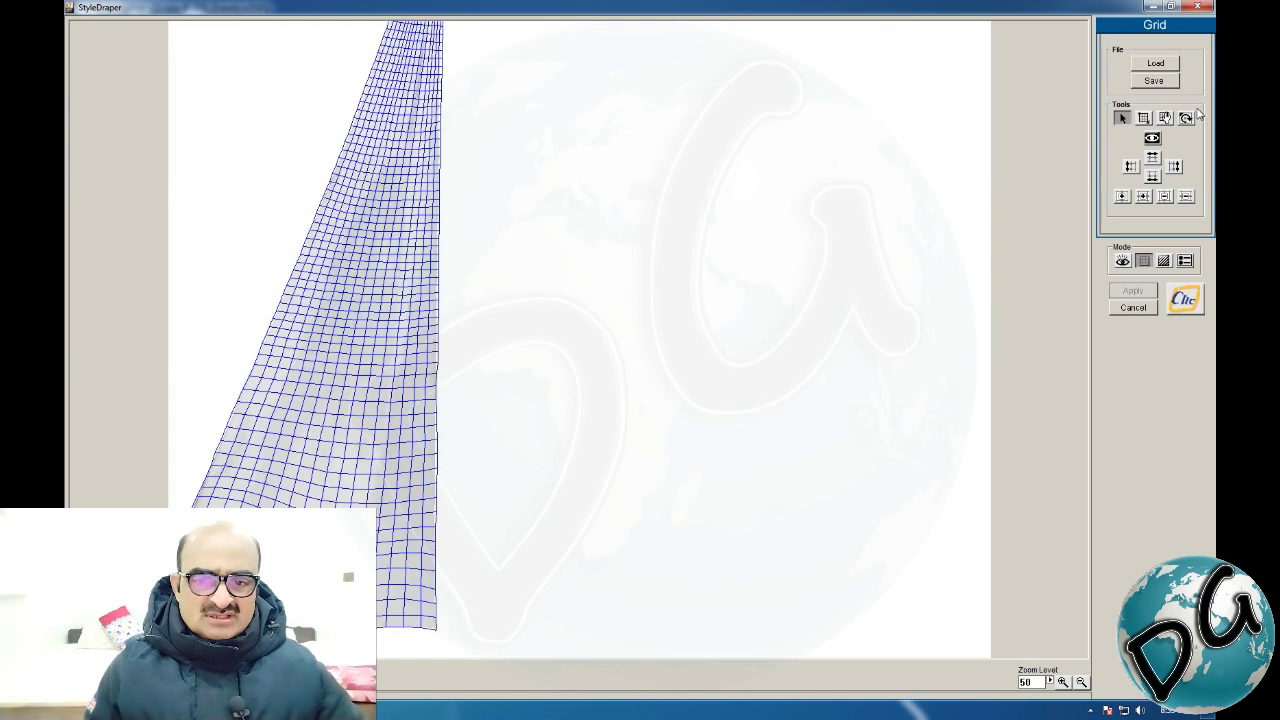
click(1198, 8)
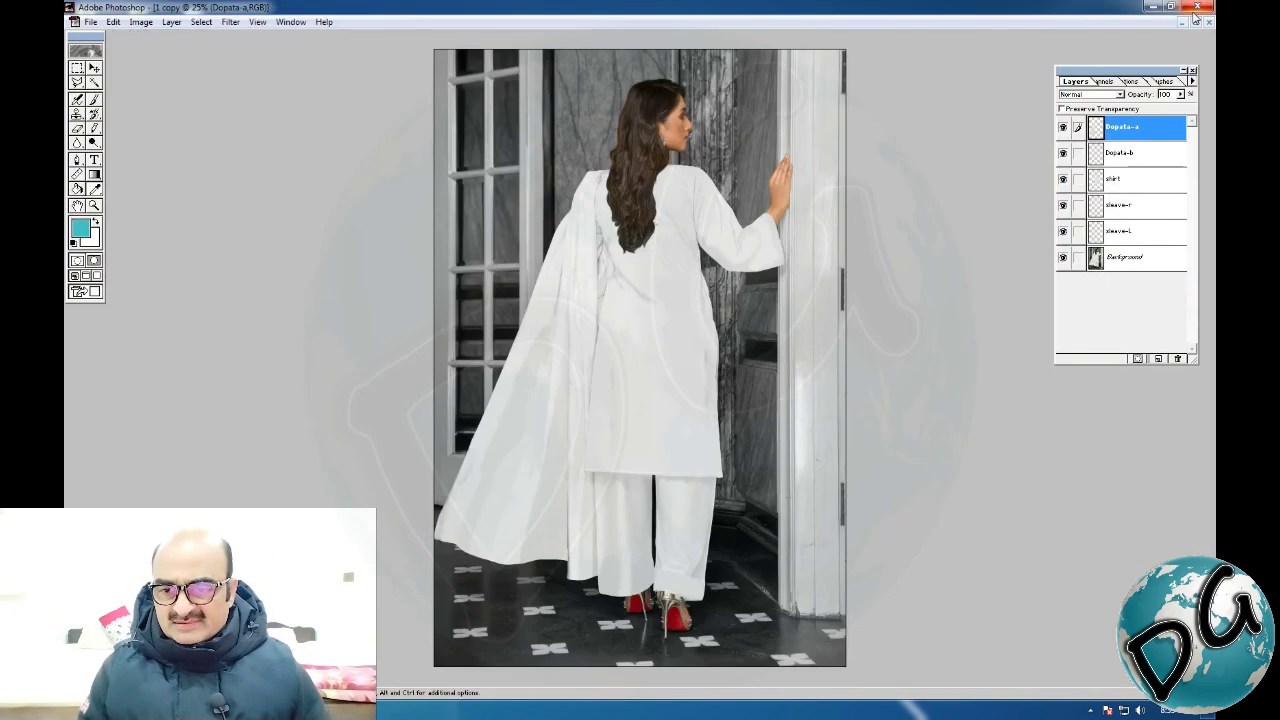
Open the Clicdesign StyleDraper filter for the Dopata-b layer in a maximized window
click(1099, 157)
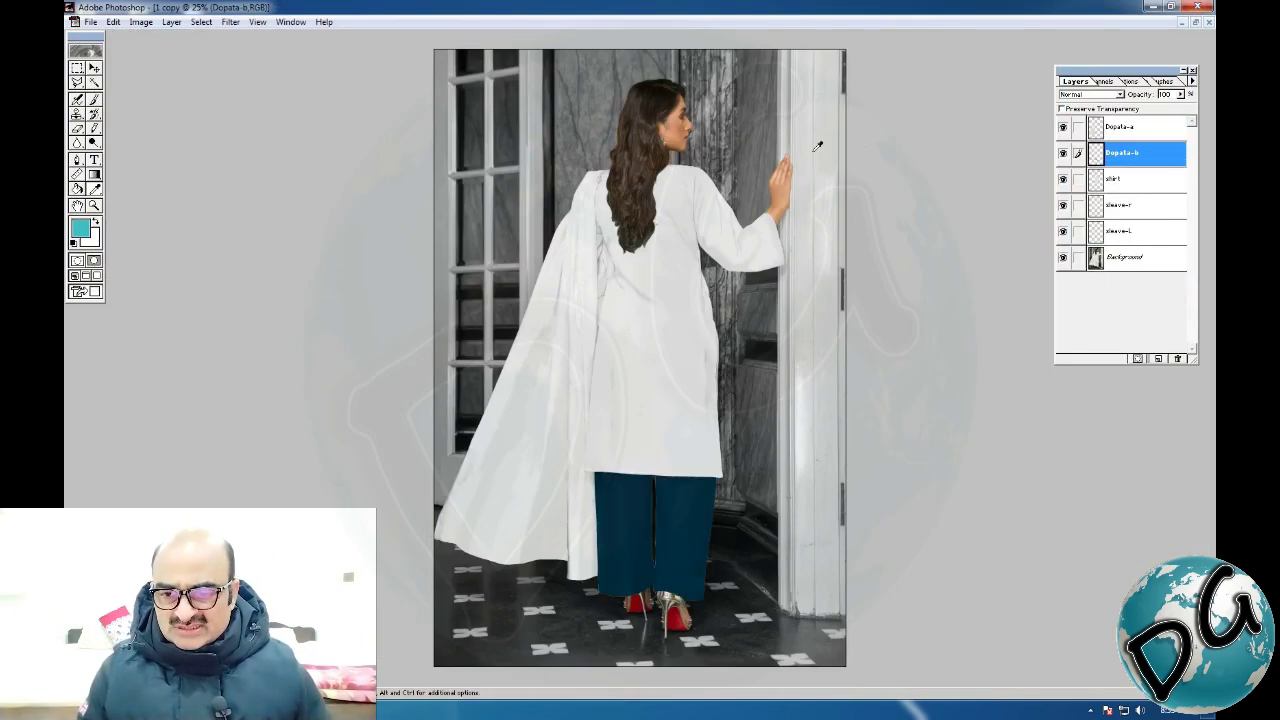
click(230, 22)
mouse_move(275, 276)
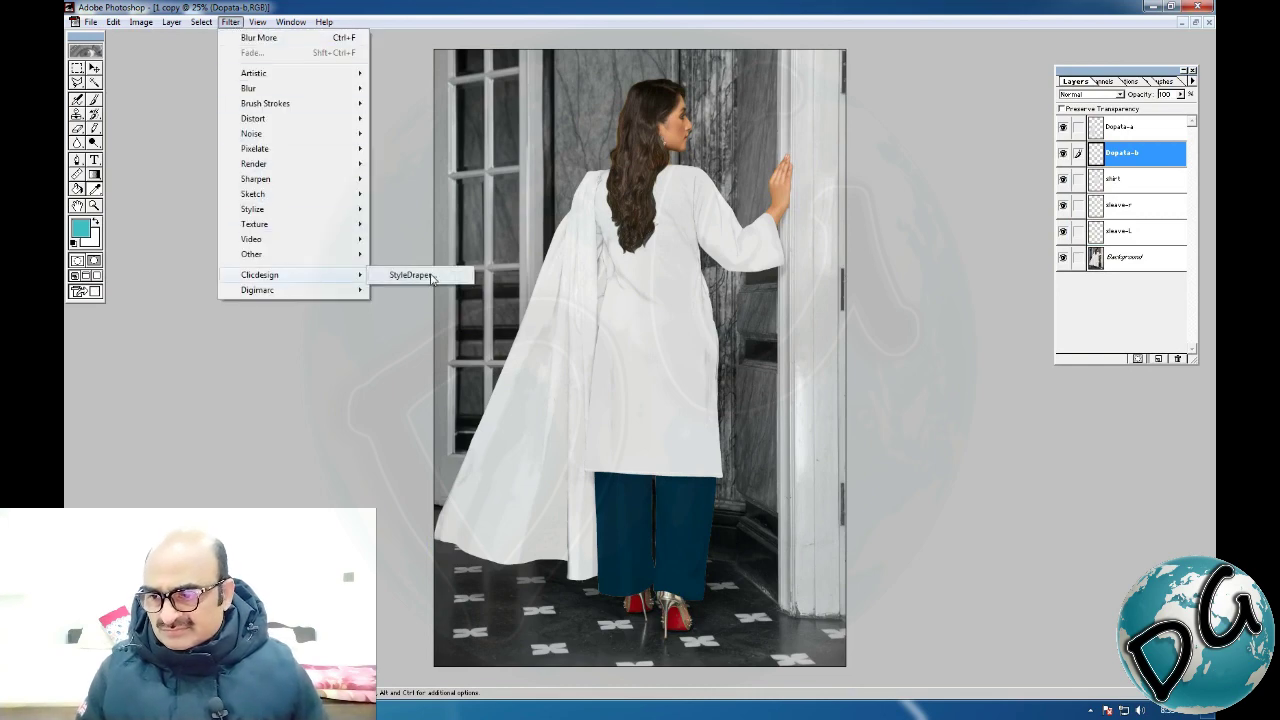
click(431, 277)
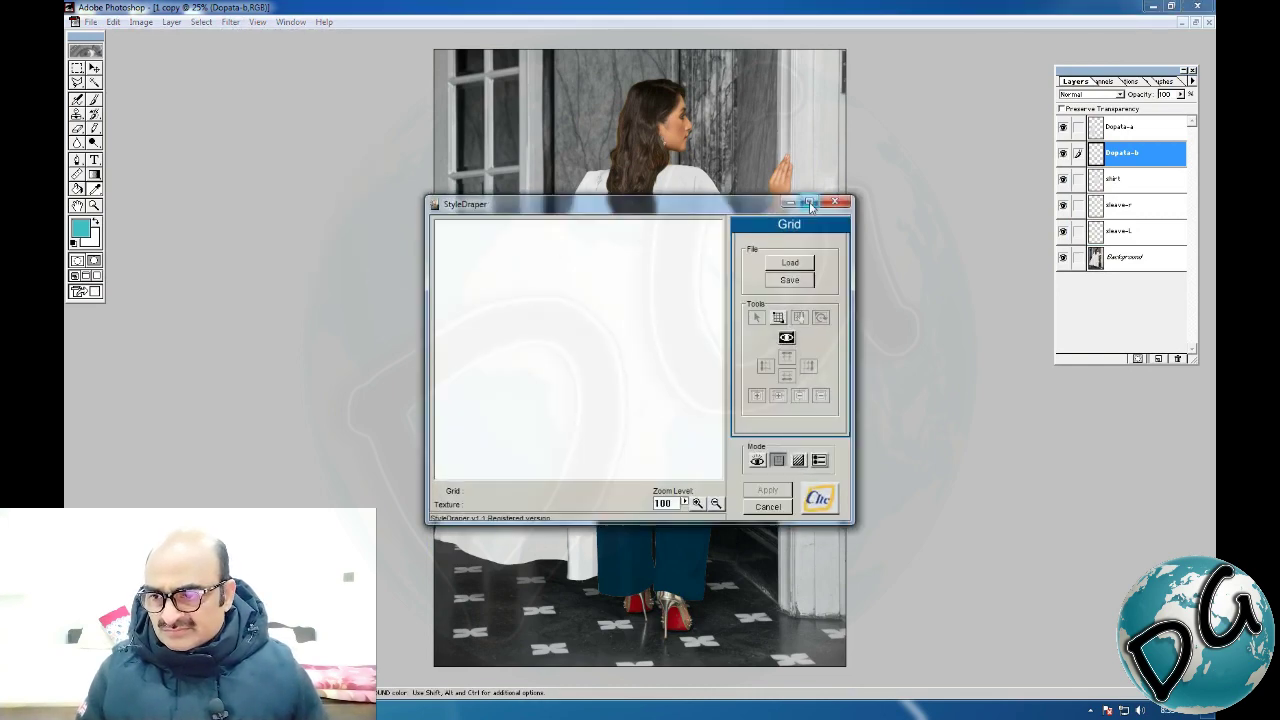
double_click(812, 206)
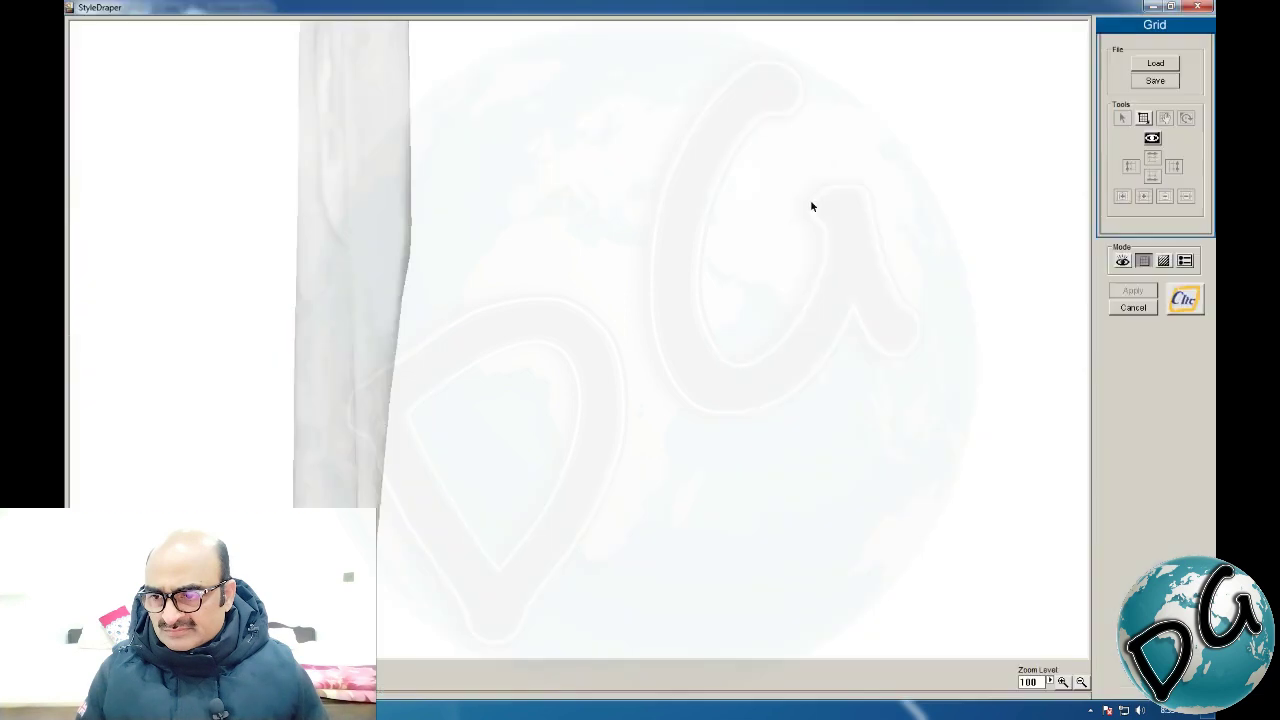
Load the saved Dopata-R grid file onto the second dupatta piece
click(1155, 64)
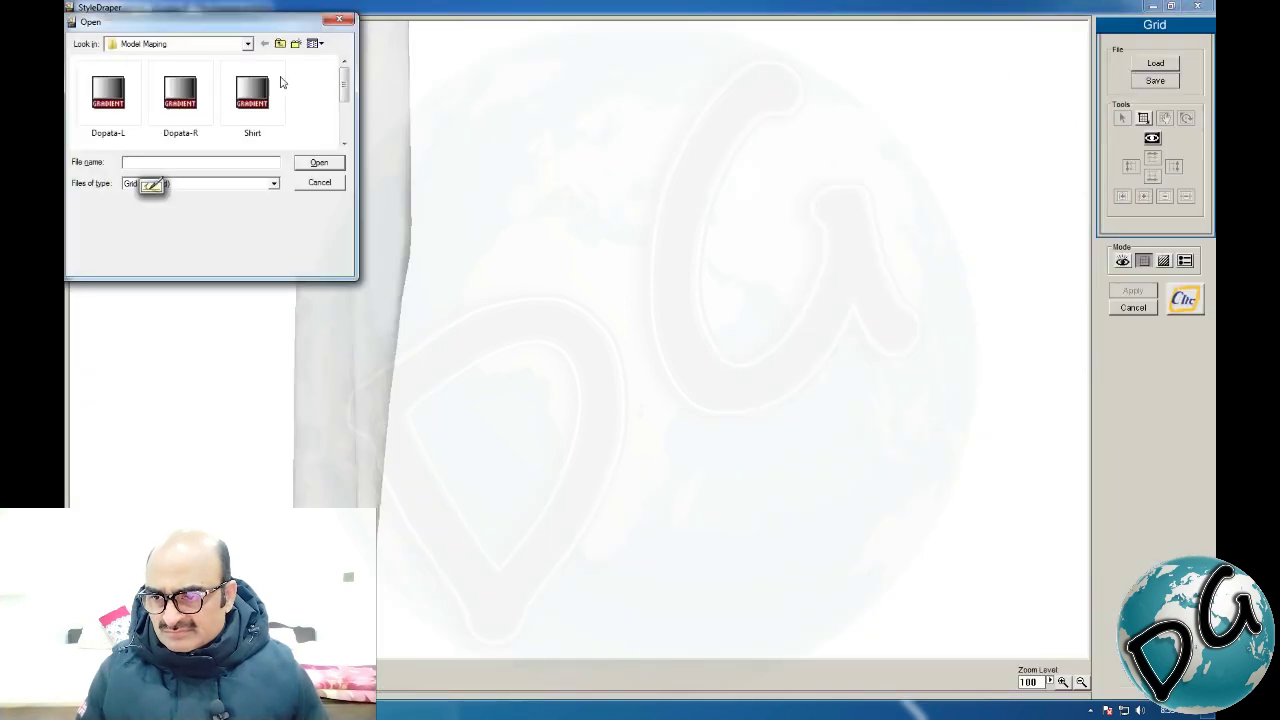
click(186, 102)
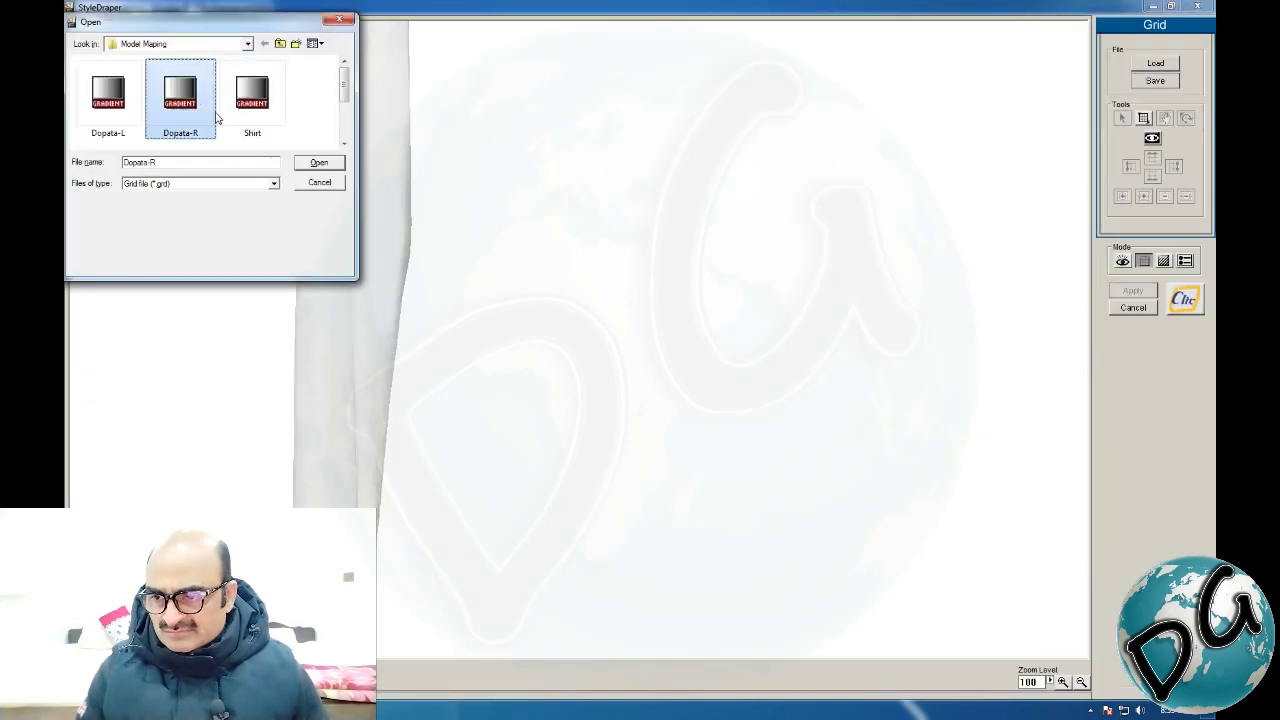
click(319, 164)
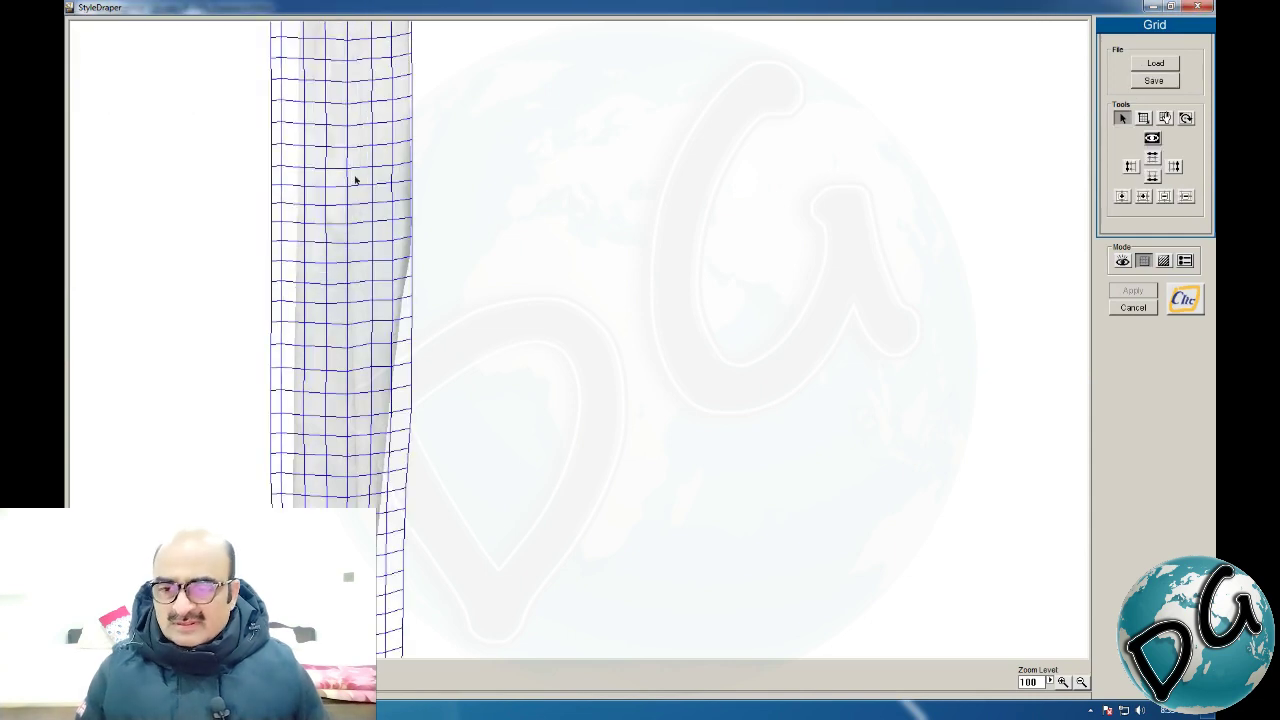
Examine the Dopata-R grid's fit to the fabric folds from the lower hem up to the shoulder end
click(1081, 681)
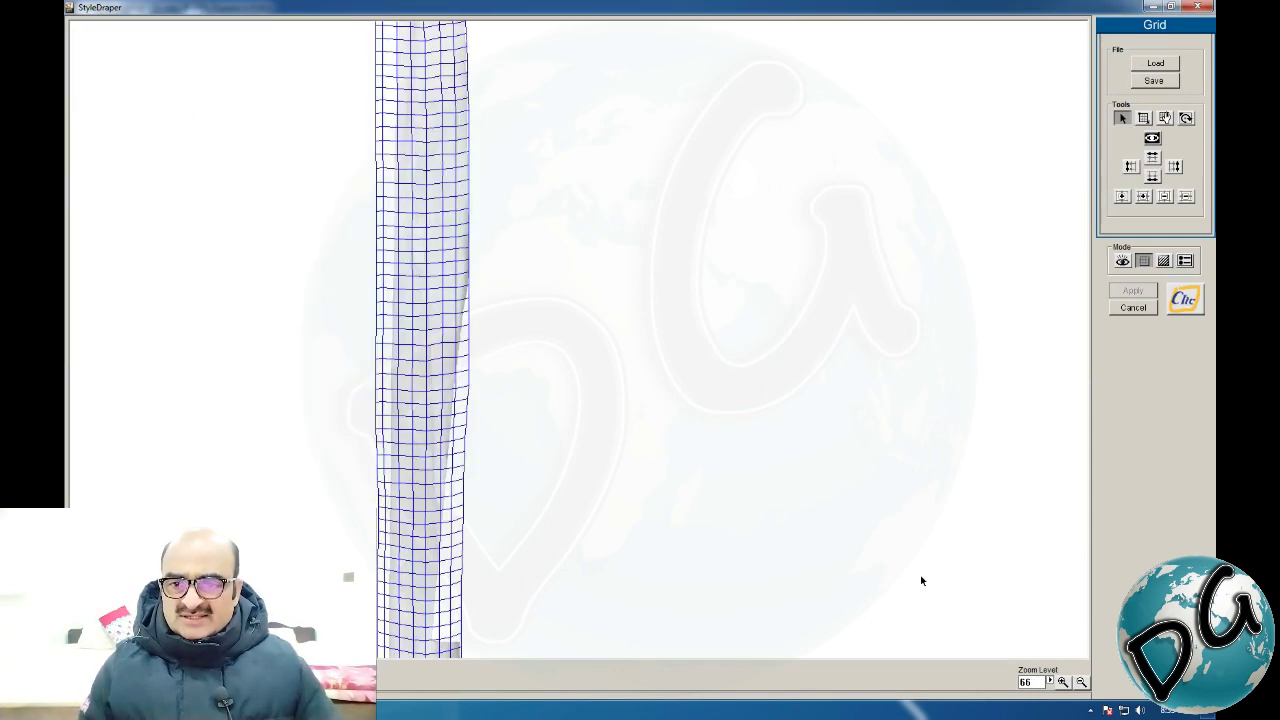
drag(543, 406, 582, 398)
click(1062, 681)
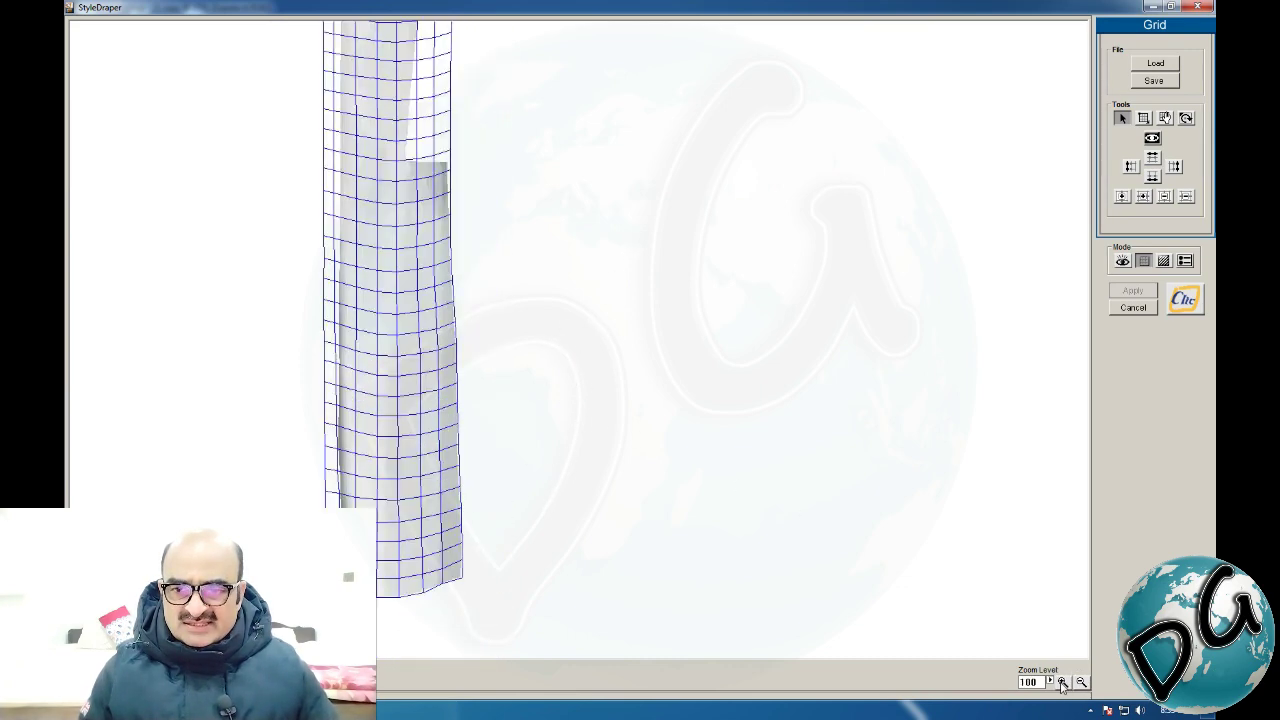
click(1062, 681)
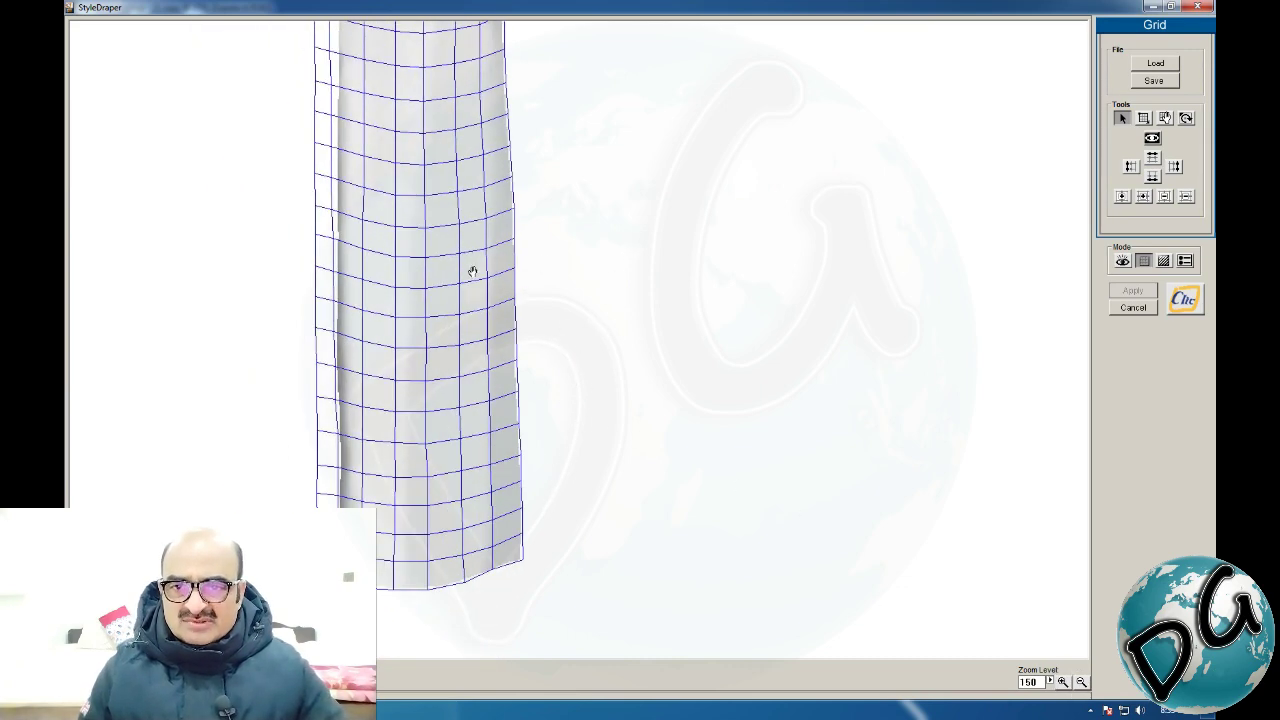
drag(471, 271, 617, 472)
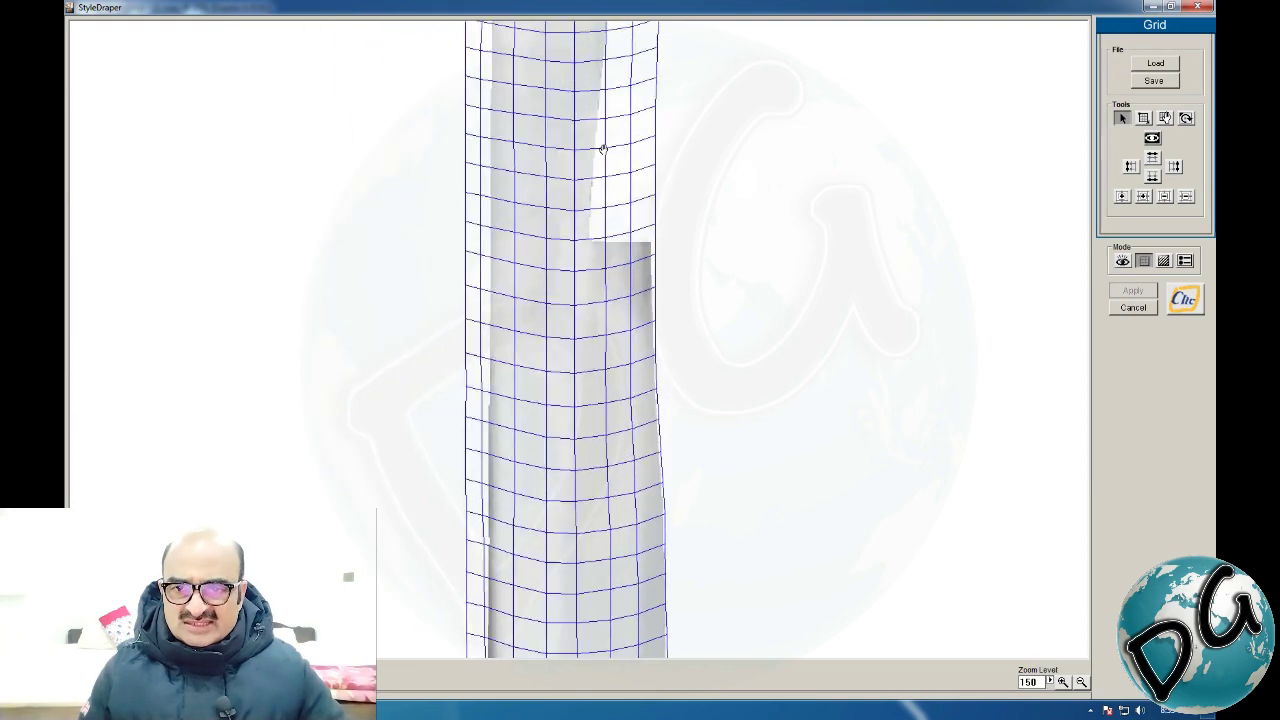
drag(600, 137, 543, 660)
drag(594, 134, 540, 626)
drag(544, 160, 509, 651)
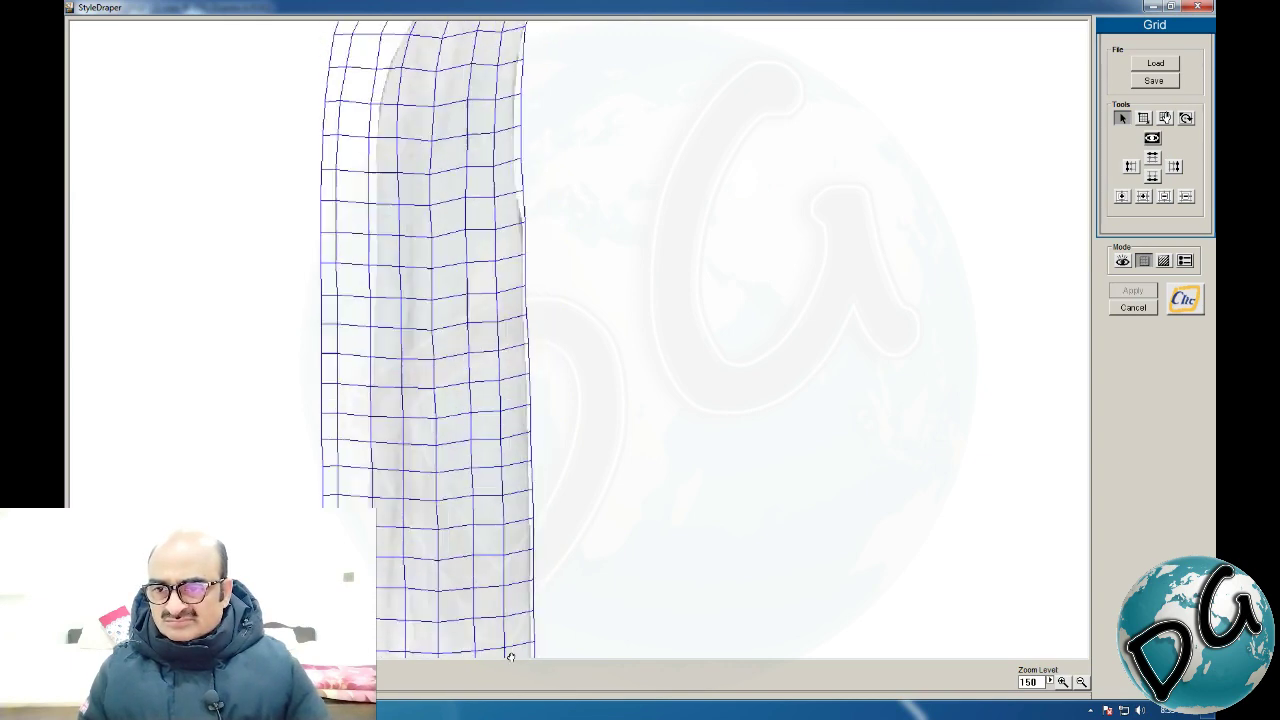
drag(509, 157, 447, 316)
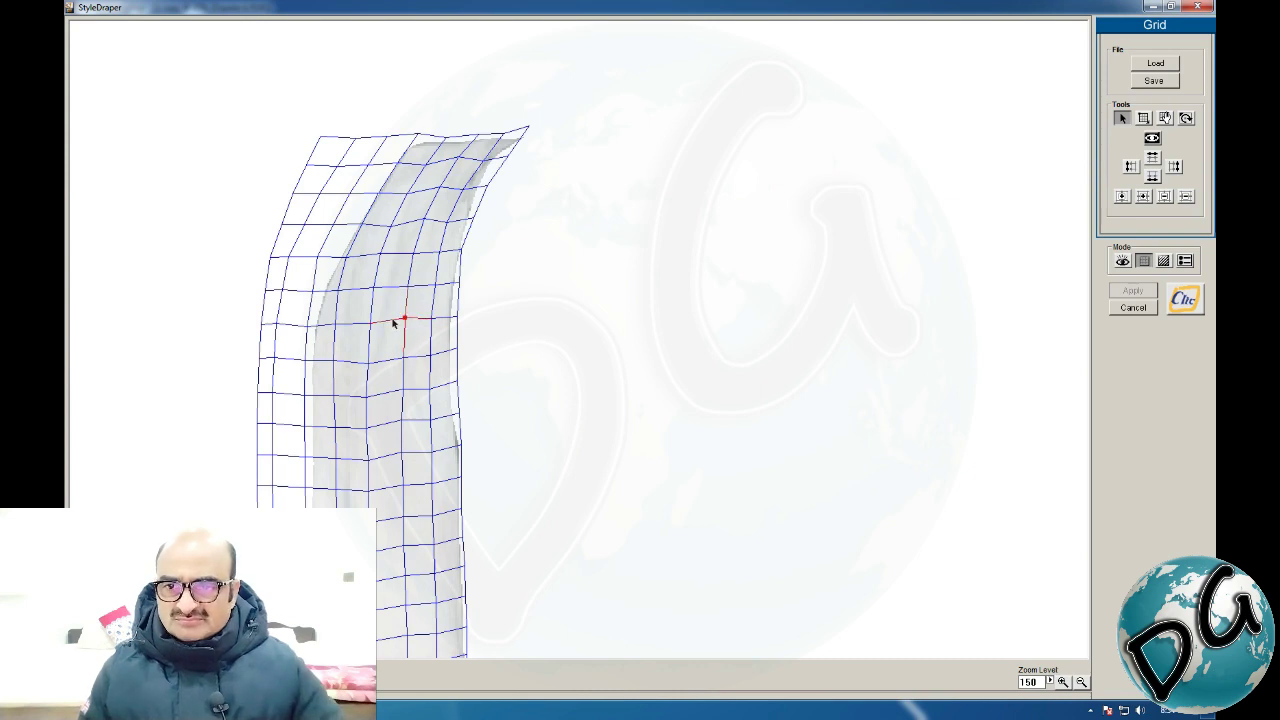
Reposition grid points in the rows across the middle of the visible dupatta section to even out the horizontal lines
click(307, 326)
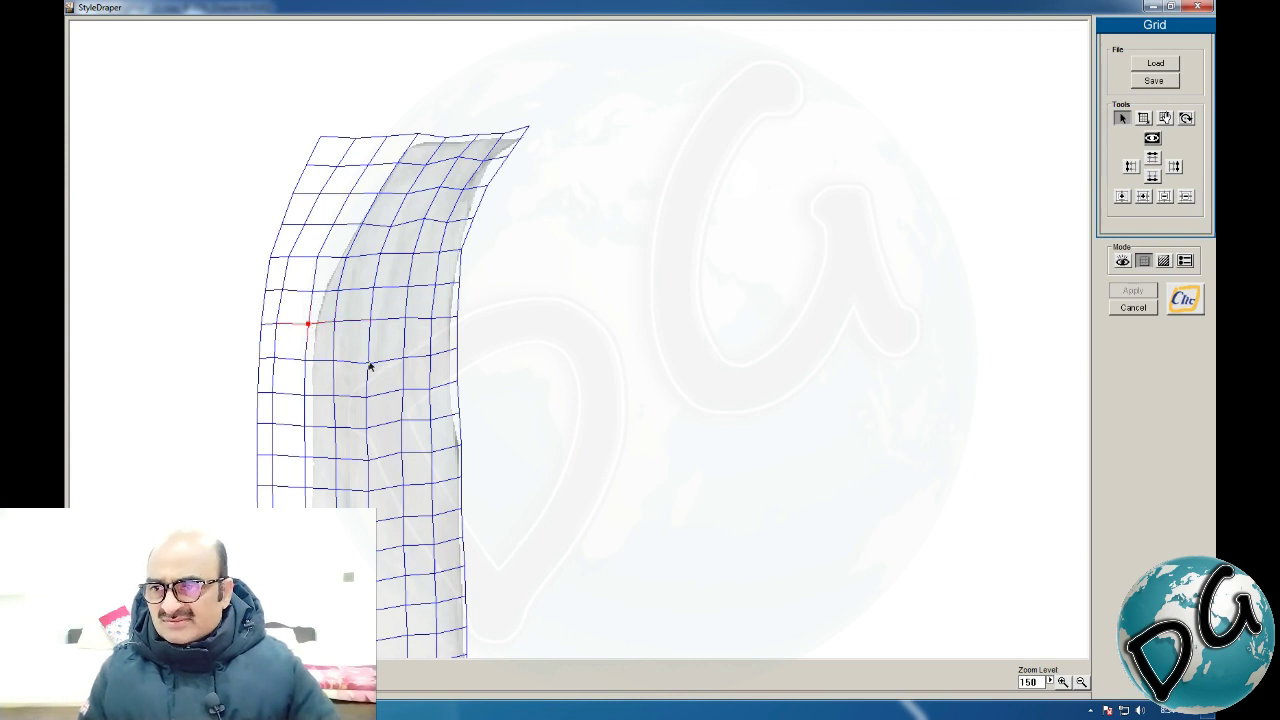
drag(369, 363, 368, 356)
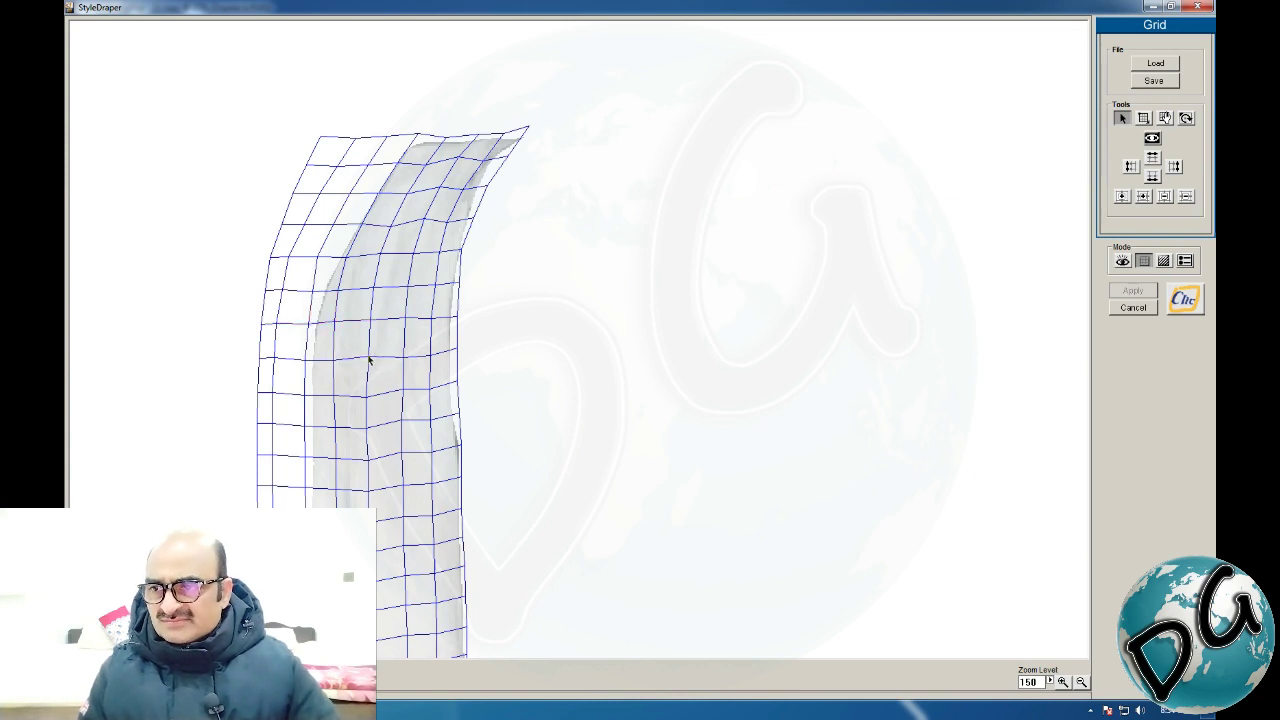
click(430, 352)
click(334, 358)
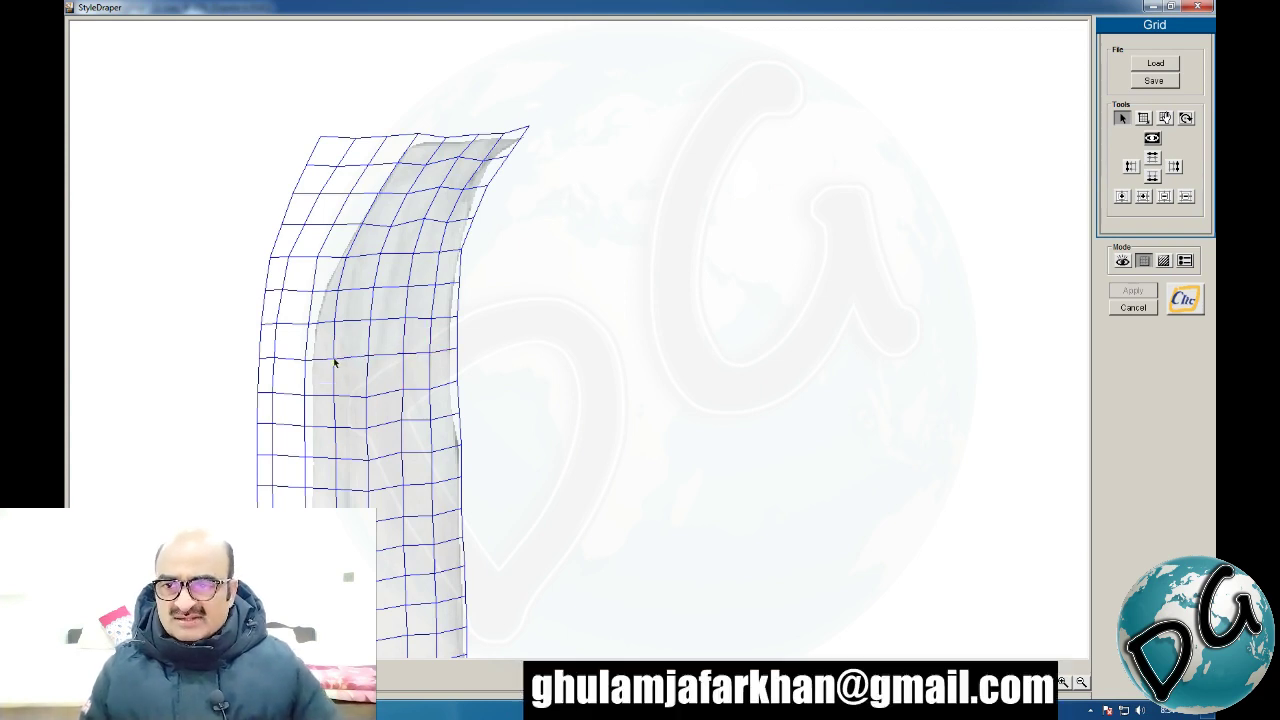
click(365, 393)
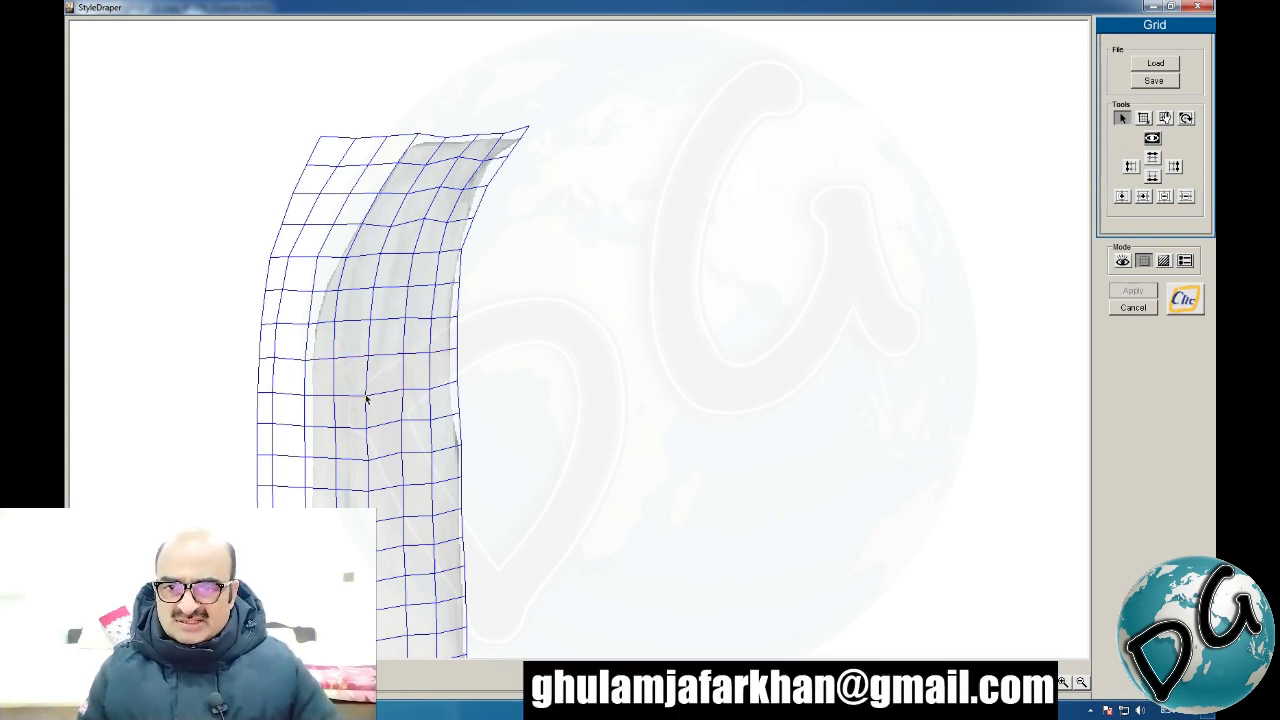
click(430, 388)
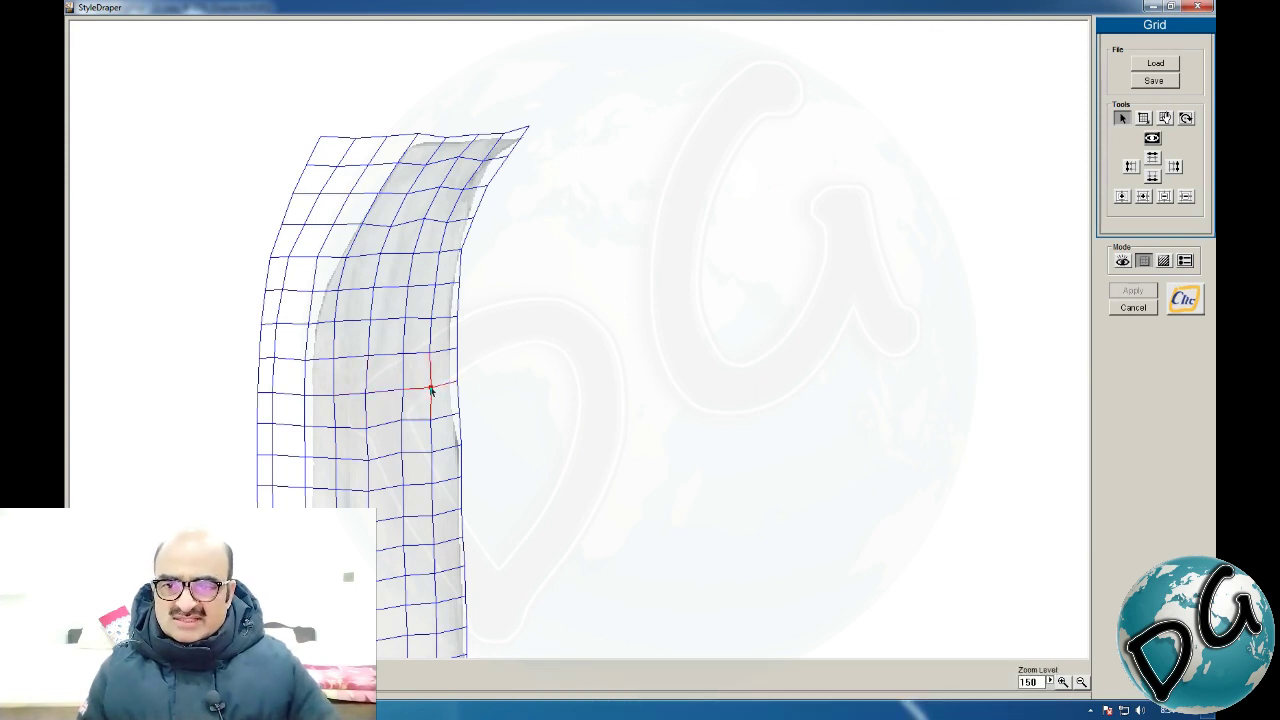
Adjust the inner grid points in the next rows down so the dupatta's cross lines run smoothly along the folds
drag(366, 428, 368, 455)
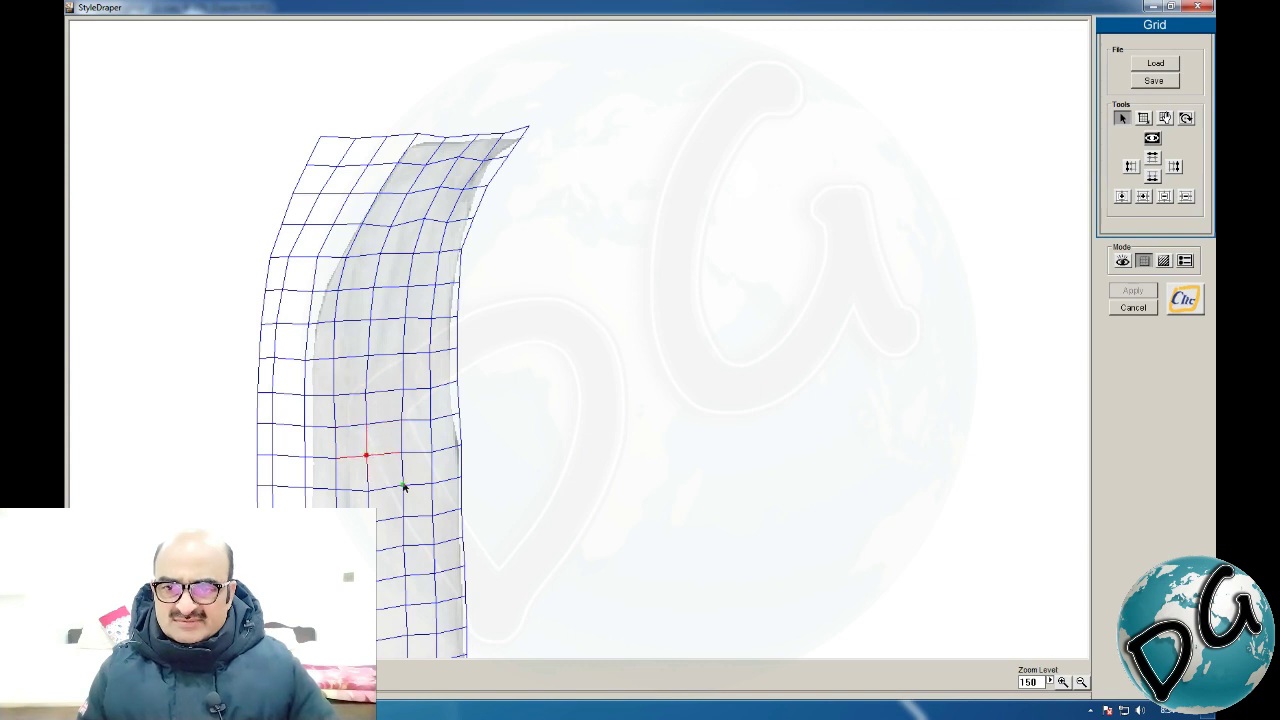
click(403, 487)
click(404, 457)
drag(404, 454, 402, 454)
Straighten the third and fourth grid lines below the dupatta's shoulder end by moving their inner and edge points
click(390, 229)
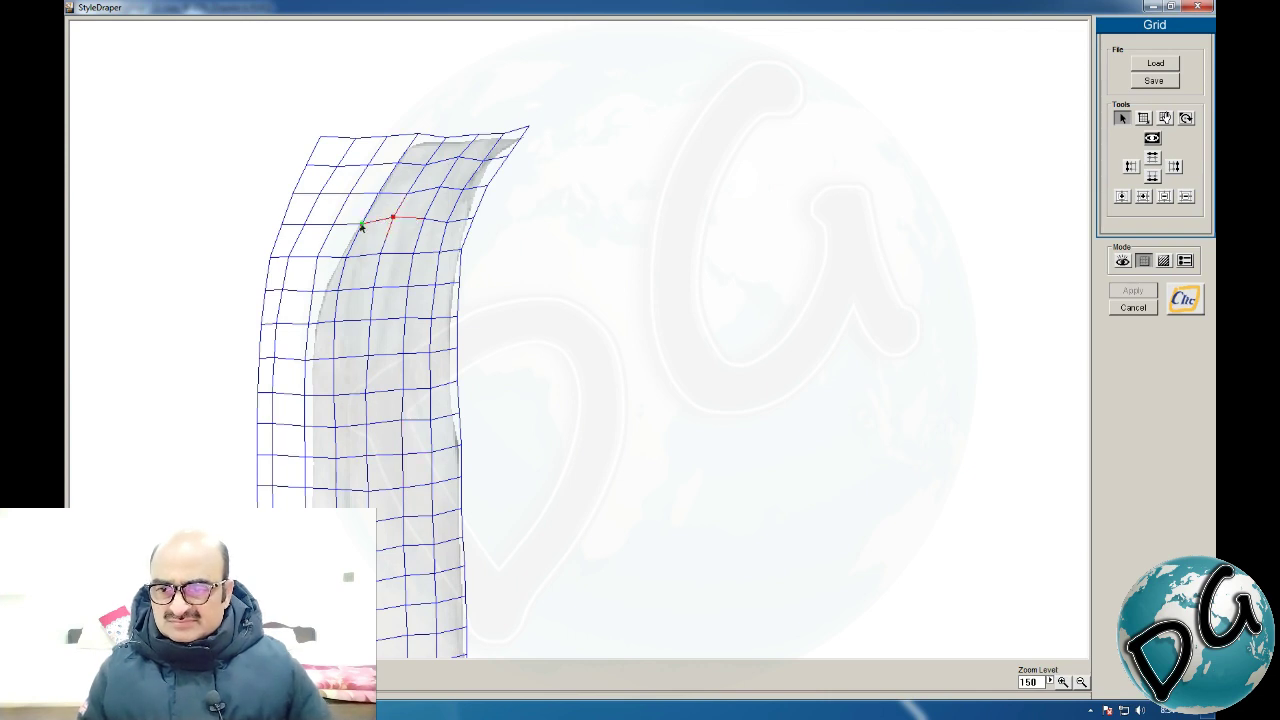
click(362, 225)
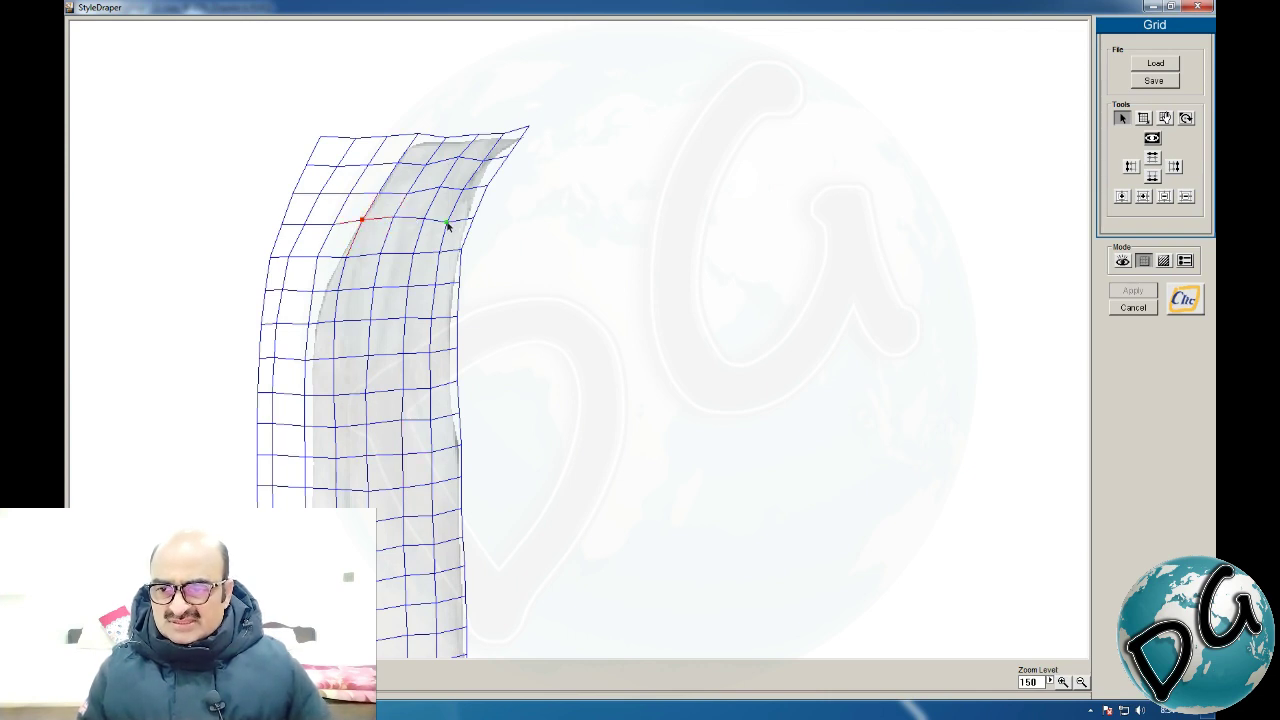
drag(447, 223, 425, 217)
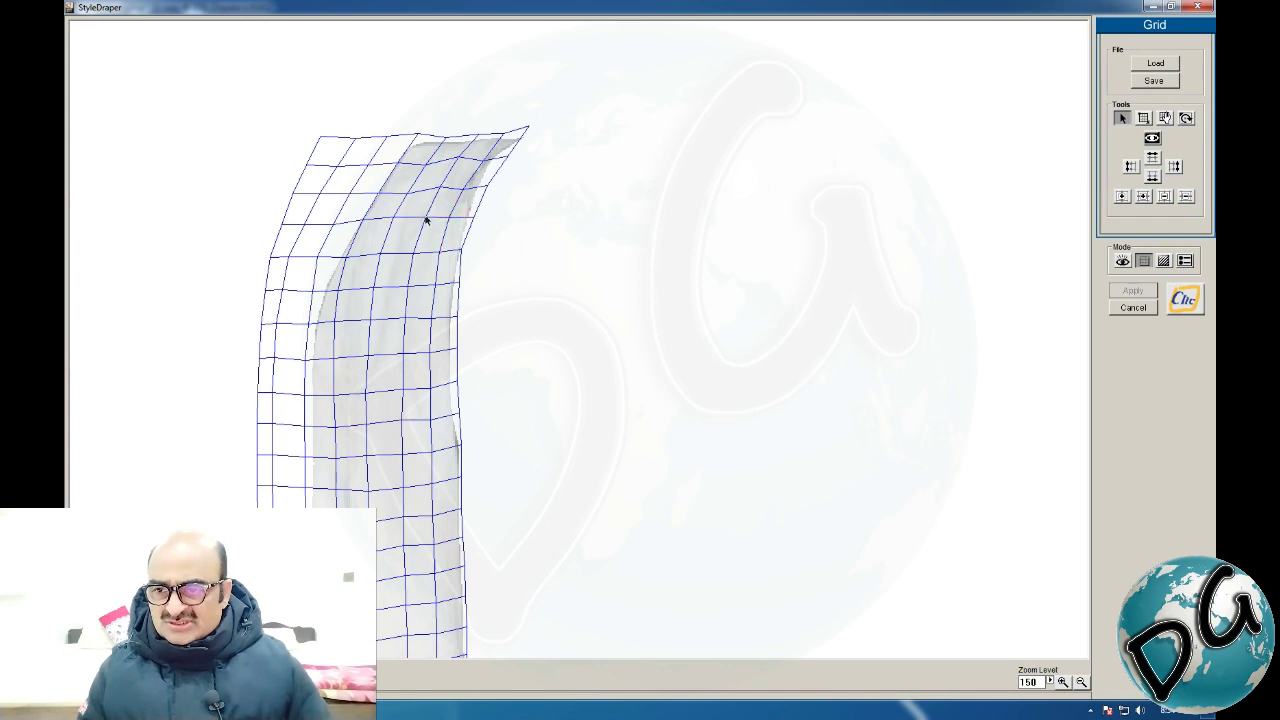
click(425, 217)
click(484, 188)
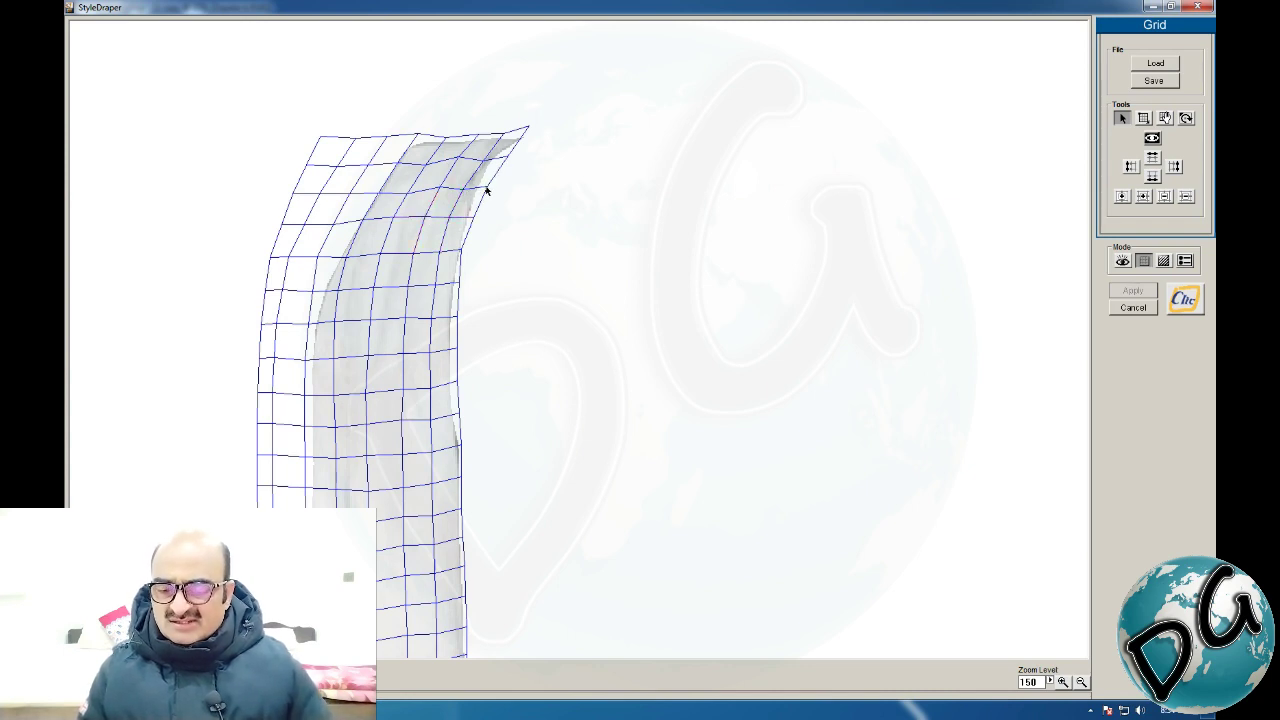
click(438, 189)
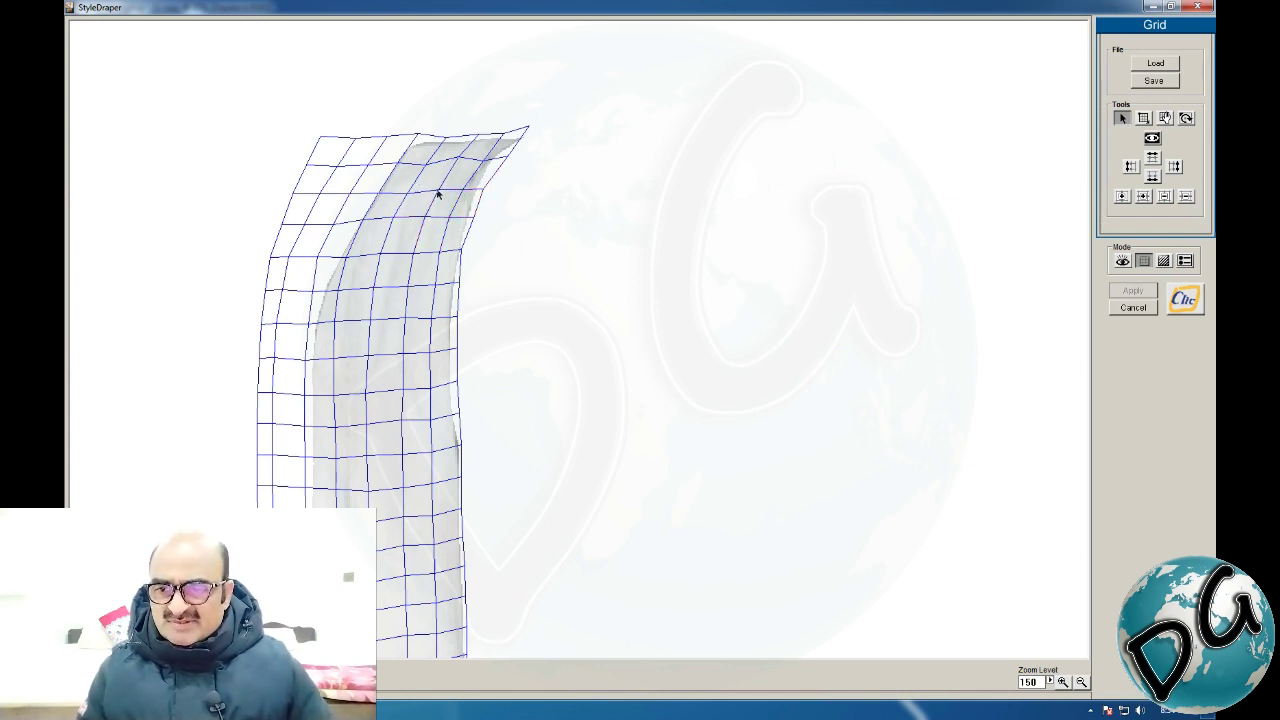
click(406, 194)
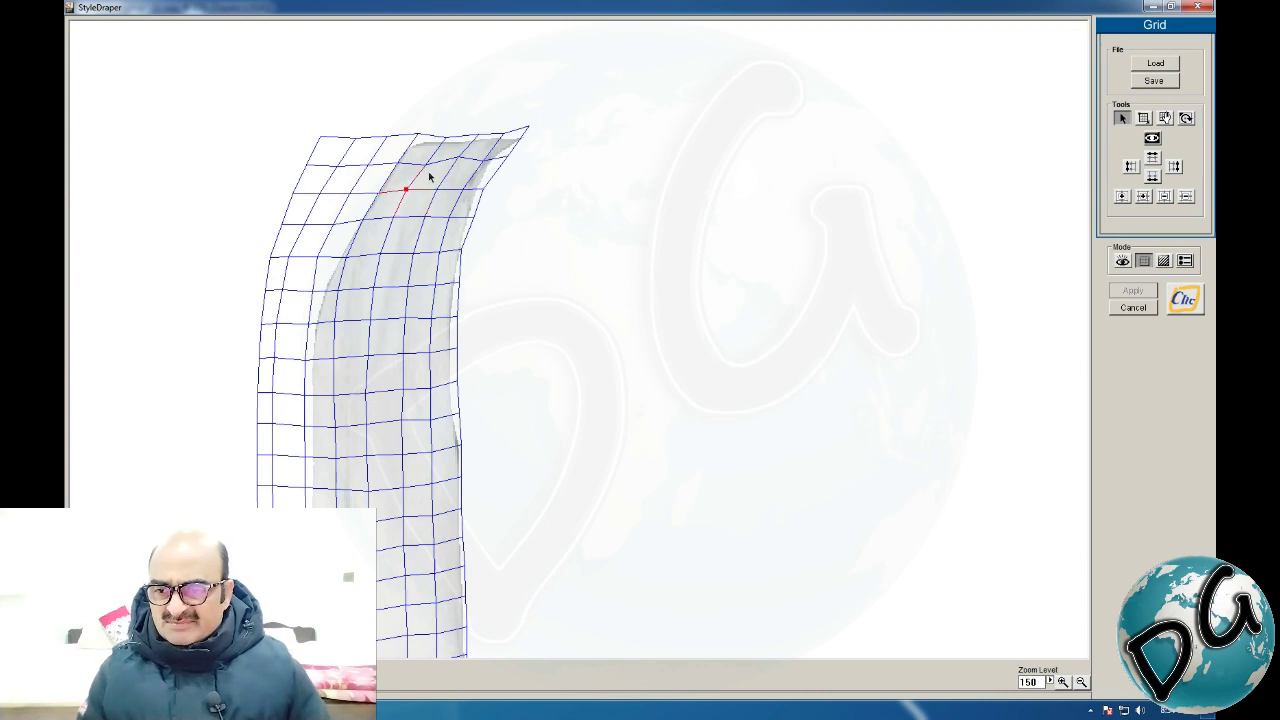
Align the two uppermost grid lines with the dupatta's shoulder edge, including the outer corner point, and refine the curved side
click(428, 164)
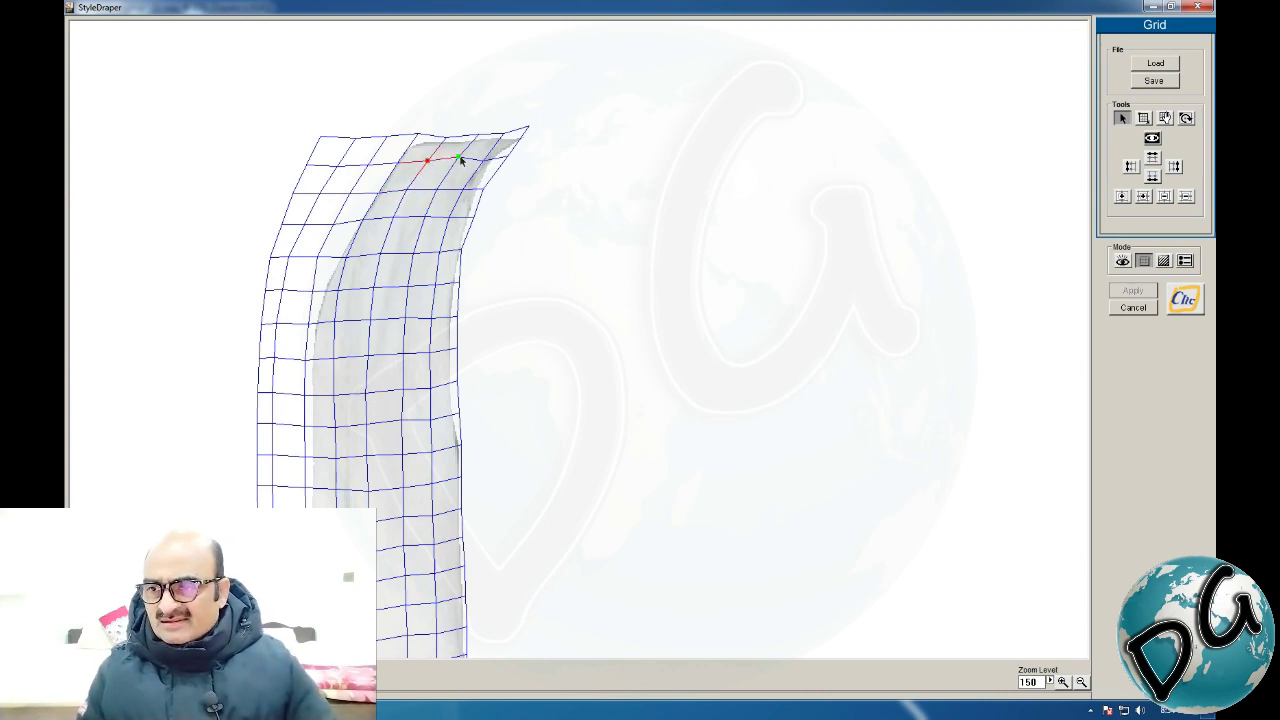
click(459, 159)
click(457, 159)
click(485, 158)
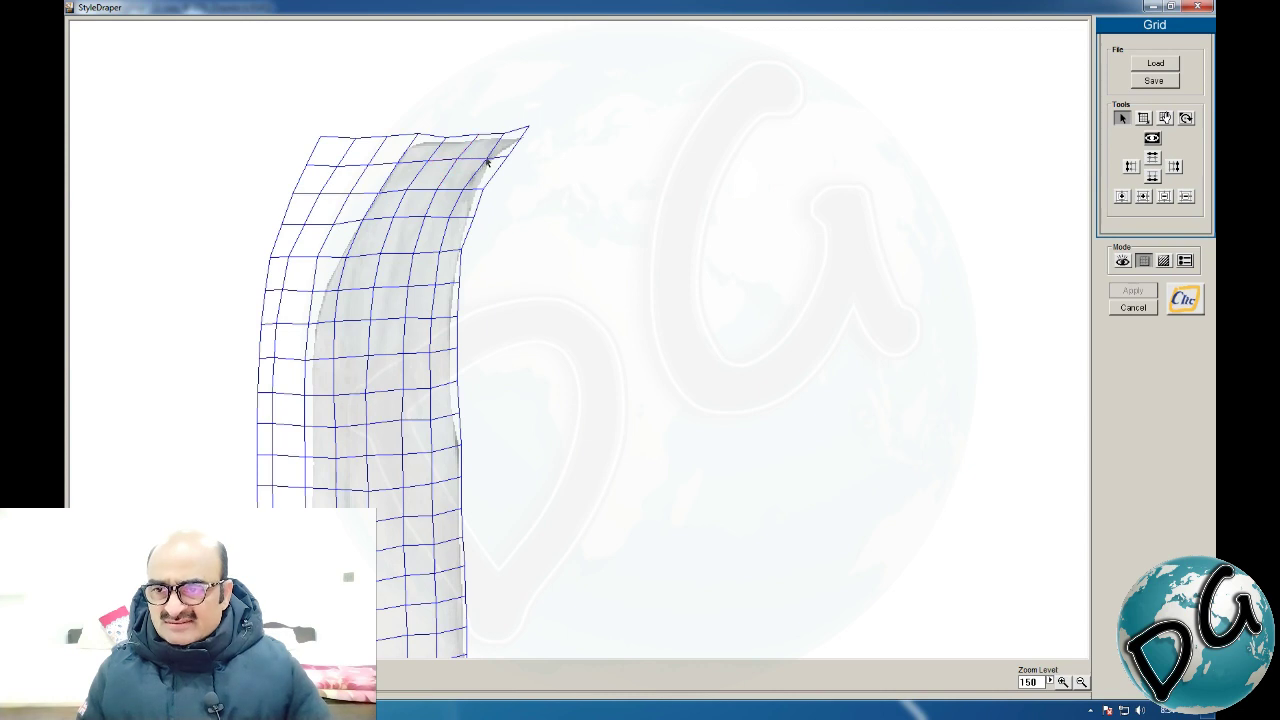
click(506, 157)
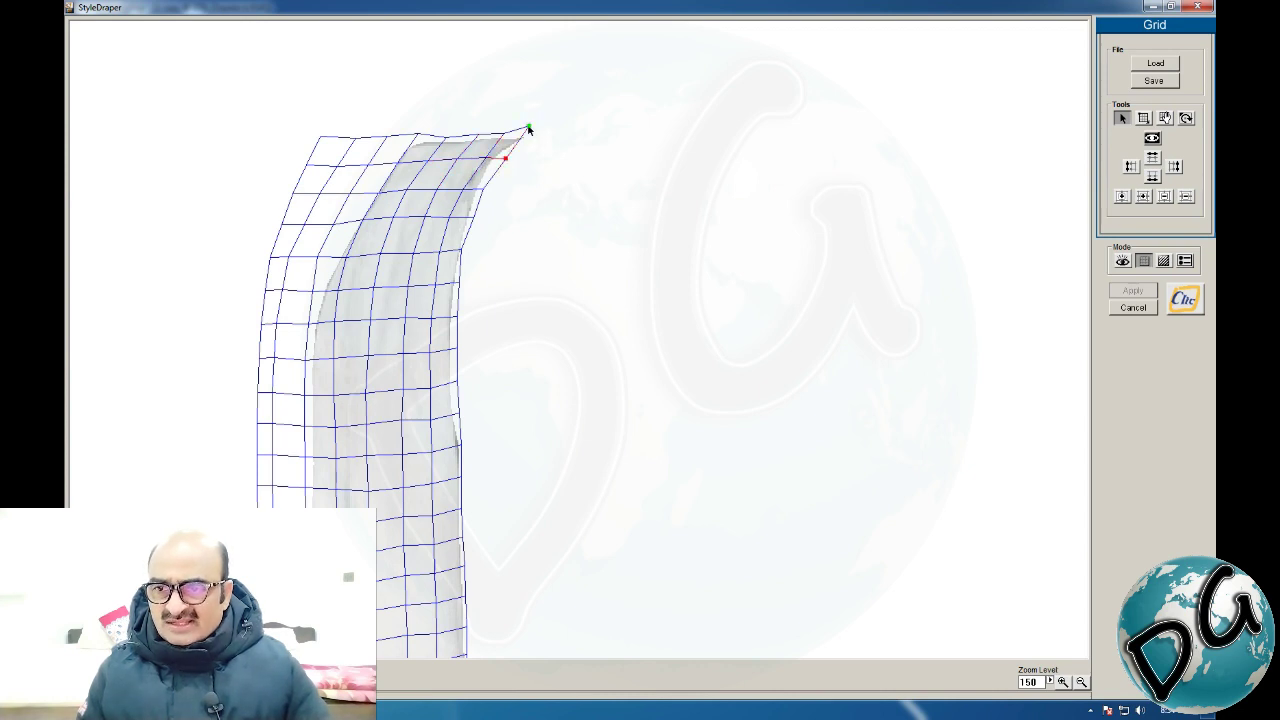
mouse_move(529, 127)
mouse_down()
mouse_move(415, 139)
mouse_move(360, 220)
mouse_up()
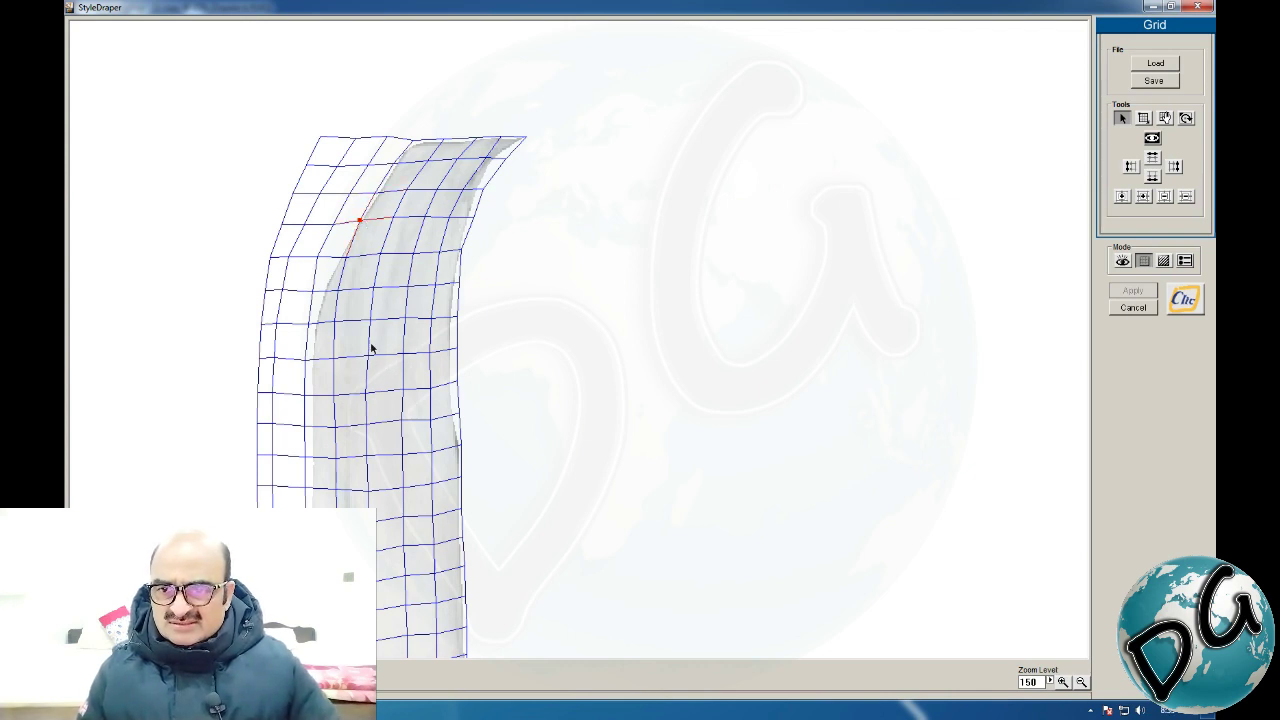
Save the refined grid over the existing Dopata-R file in the Model Maping folder and close StyleDraper
click(1154, 81)
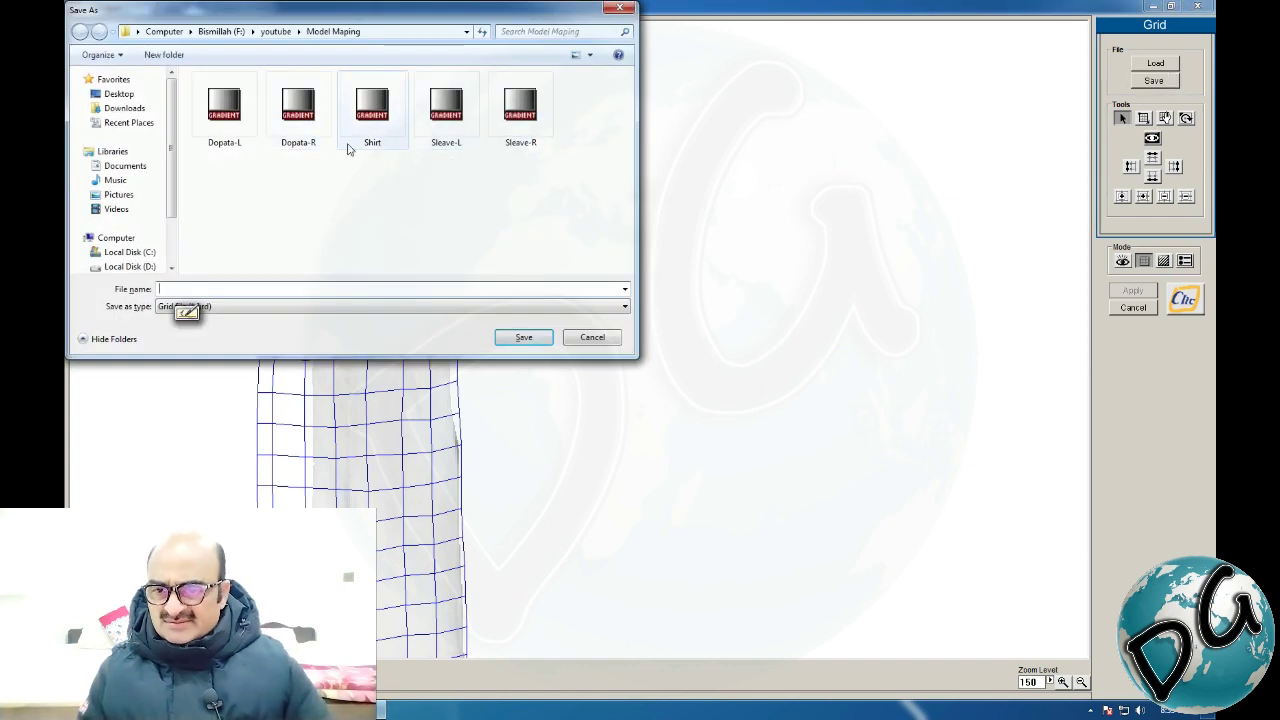
click(303, 131)
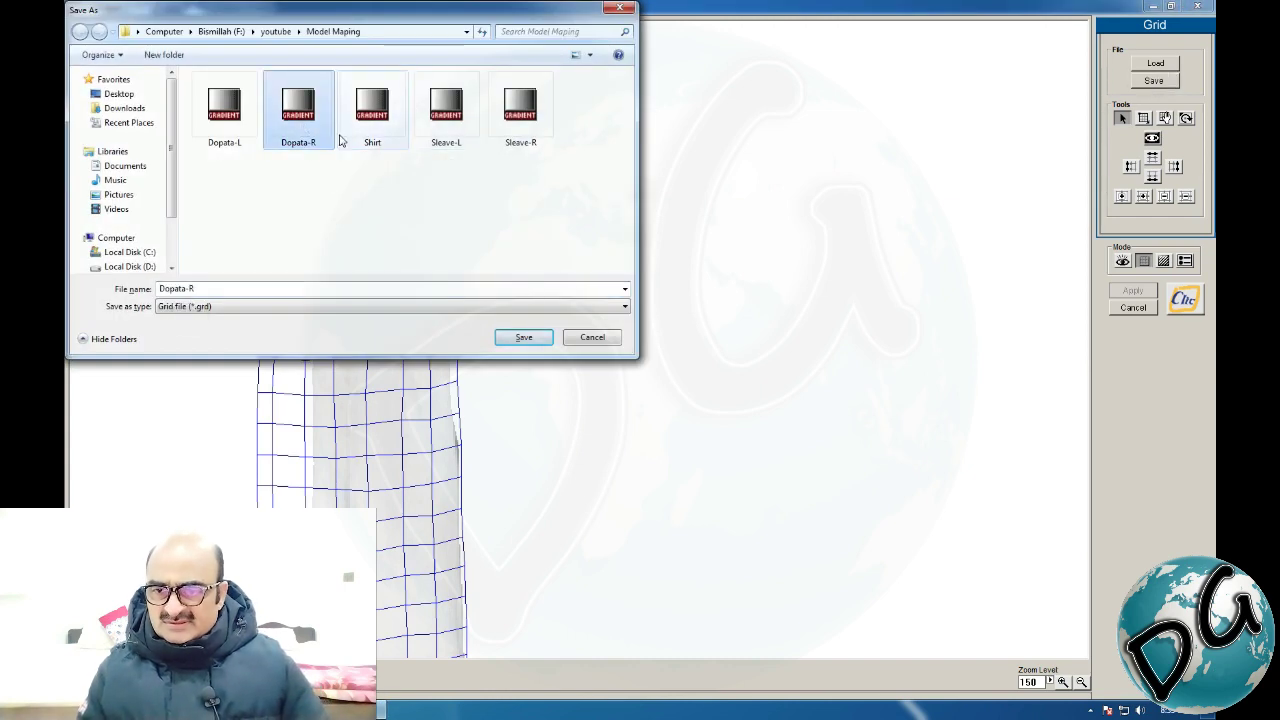
click(526, 338)
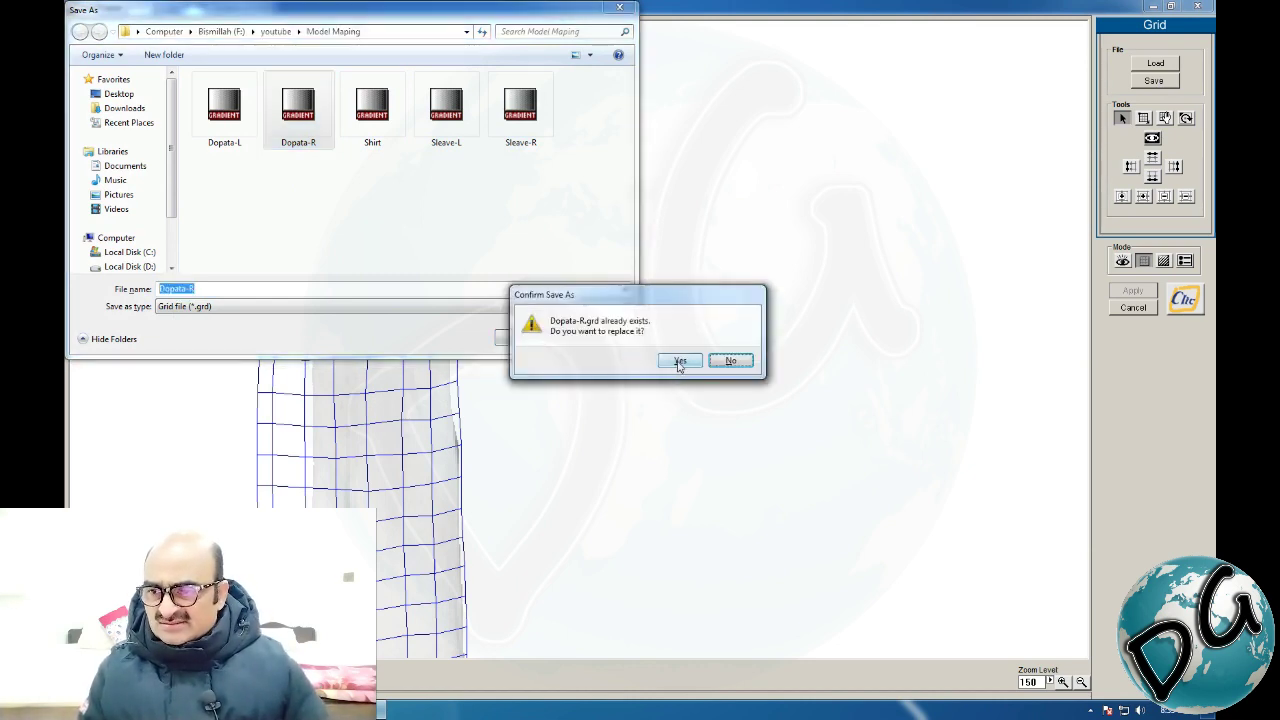
click(679, 362)
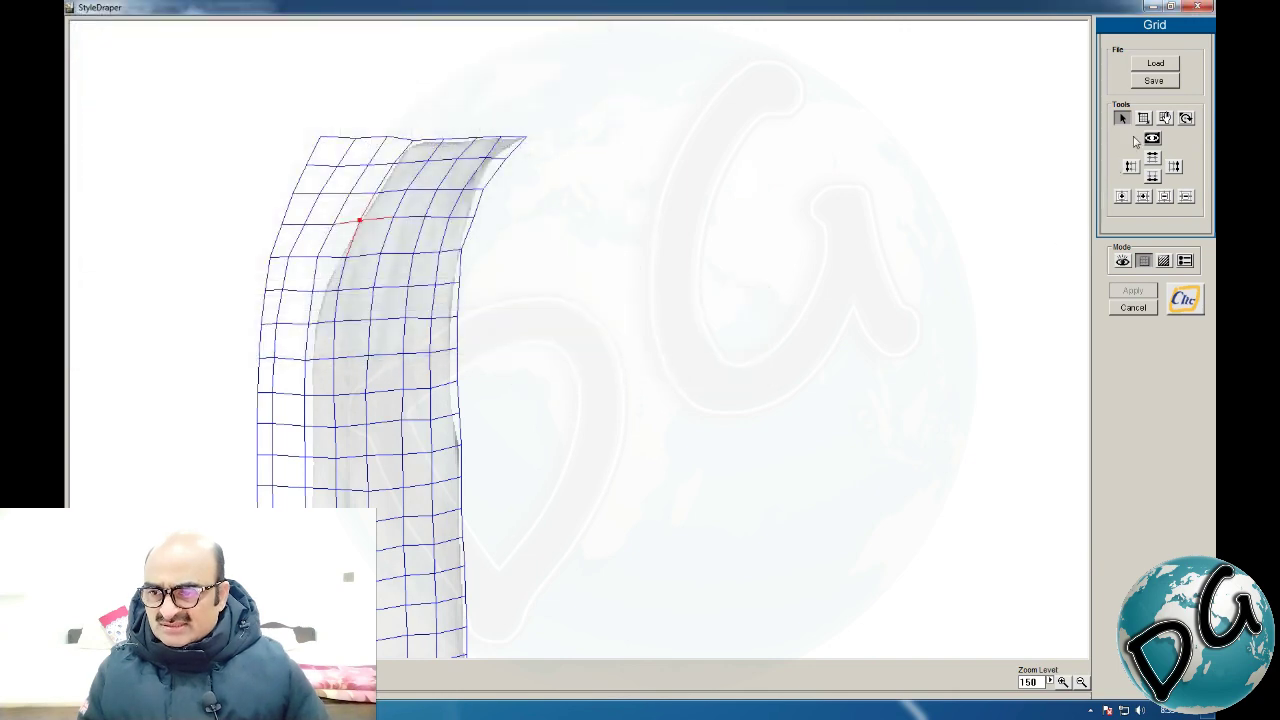
click(1197, 7)
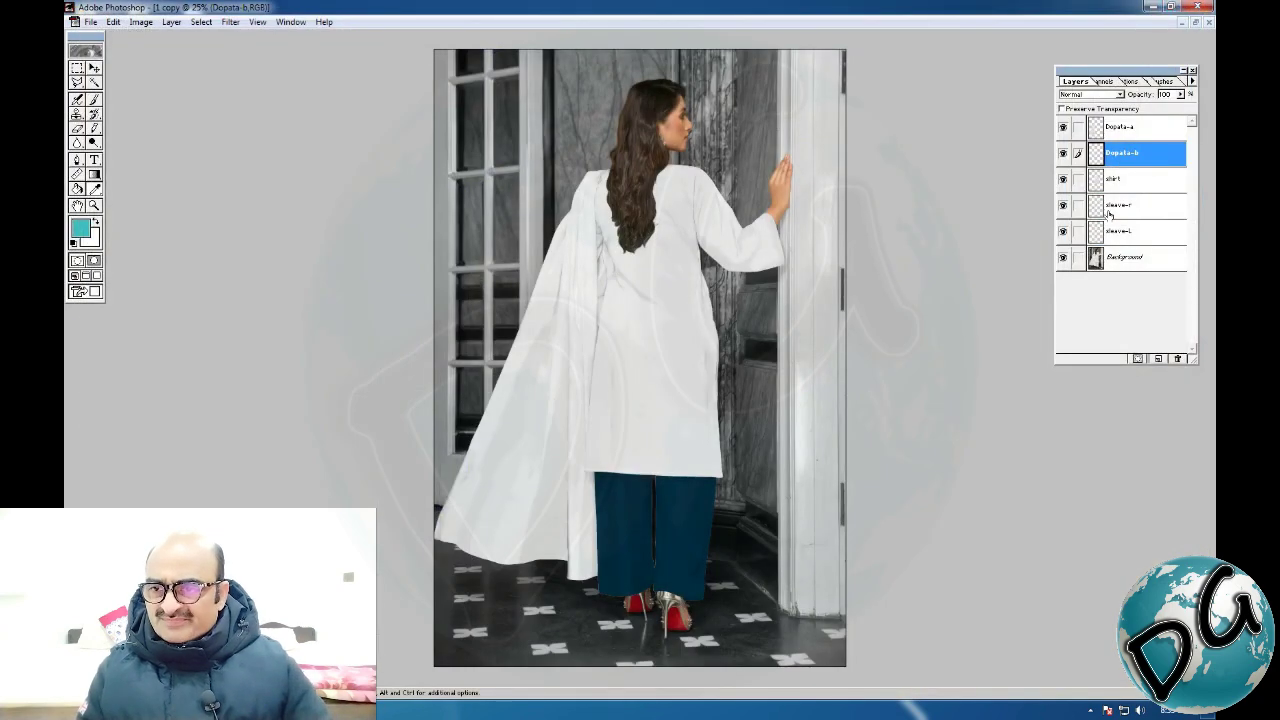
Open the Clicdesign StyleDraper filter for the shirt layer in a maximized window
click(1140, 186)
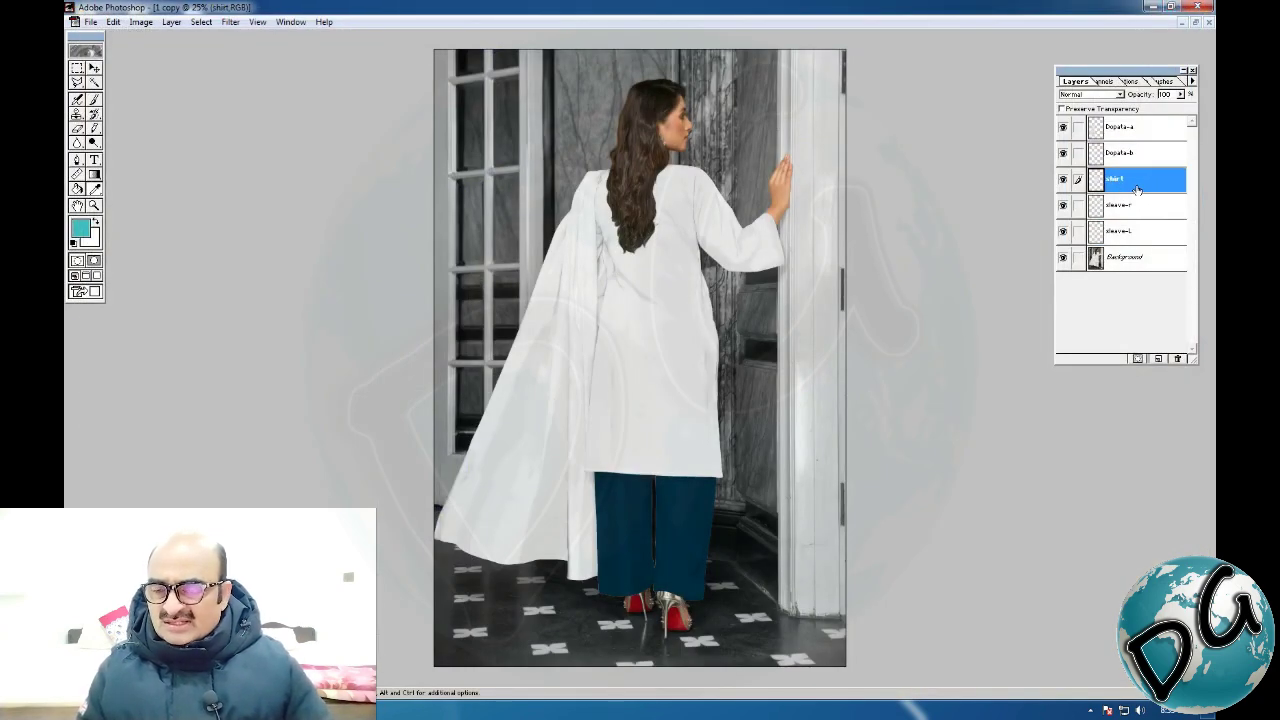
click(230, 22)
mouse_move(336, 279)
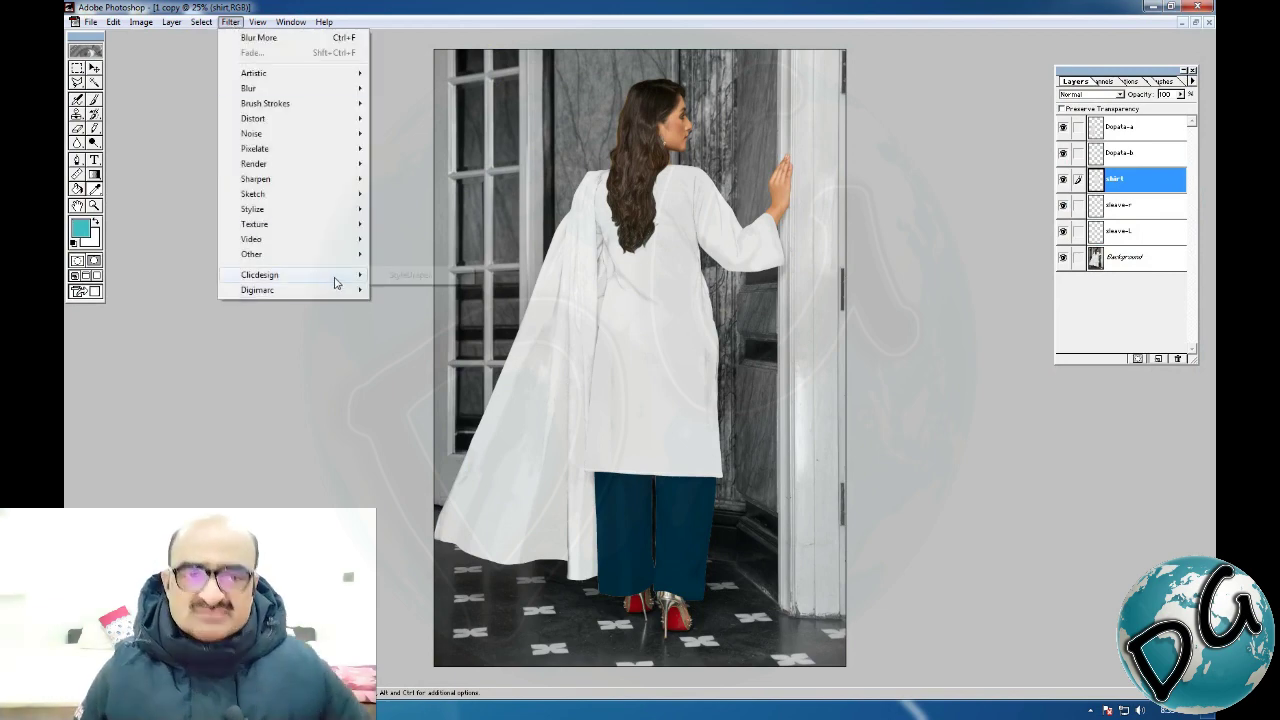
click(413, 275)
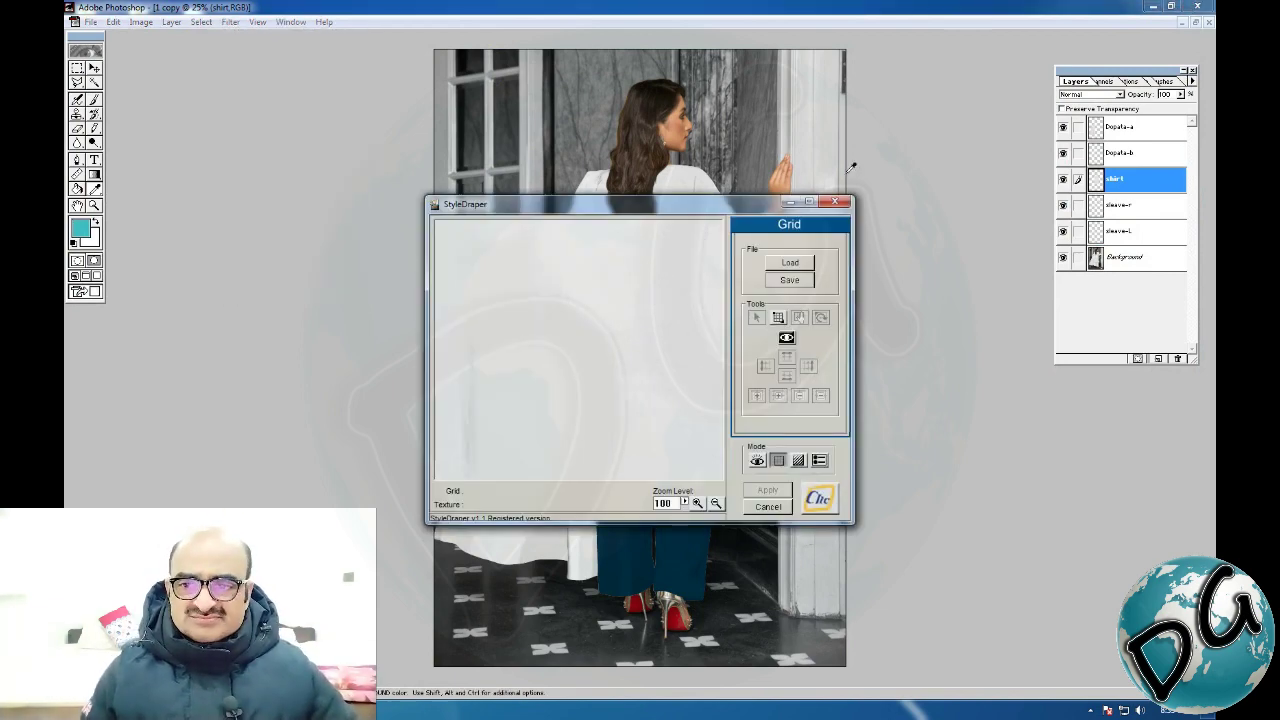
click(809, 202)
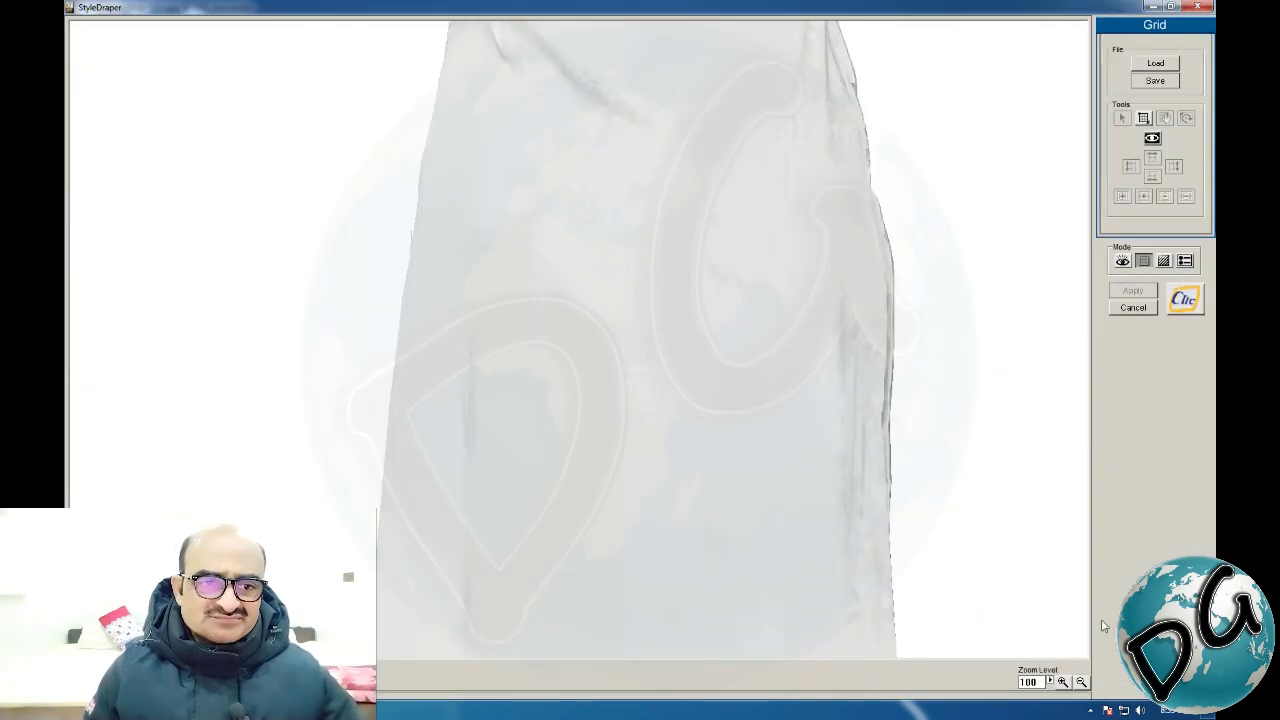
Load the saved Shirt grid file onto the whole shirt piece
click(1081, 681)
click(1081, 681)
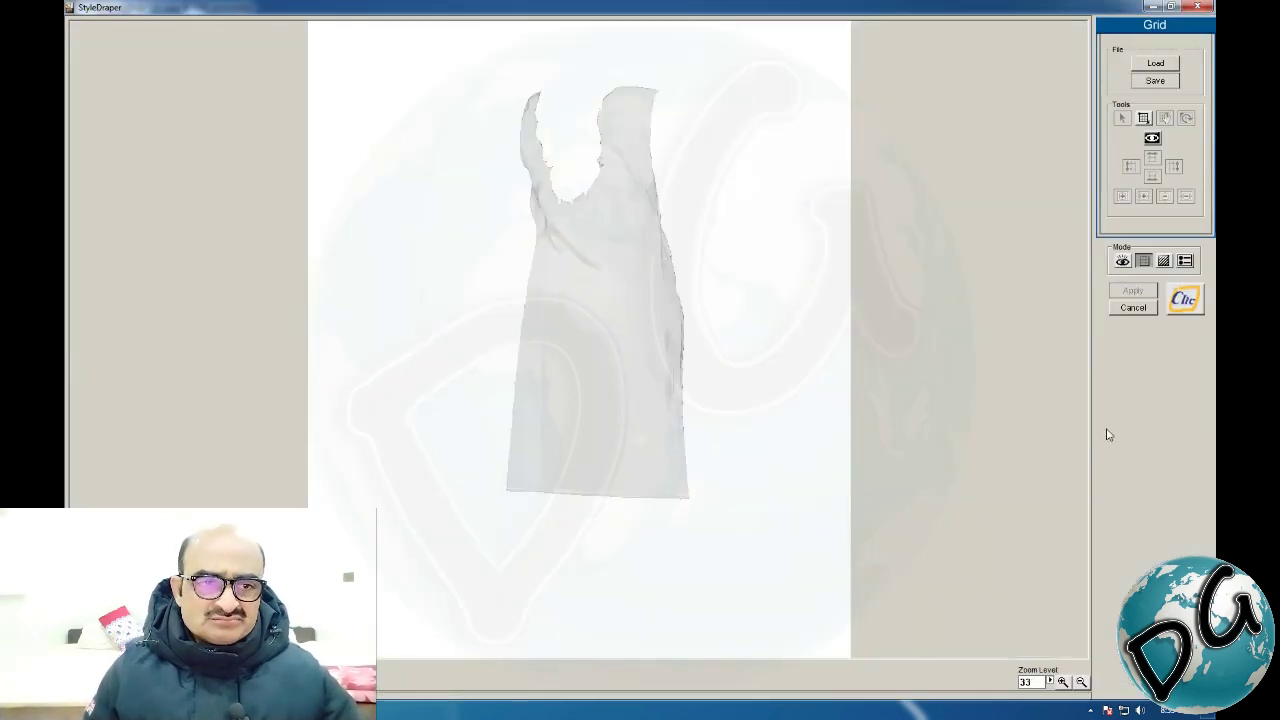
click(1158, 66)
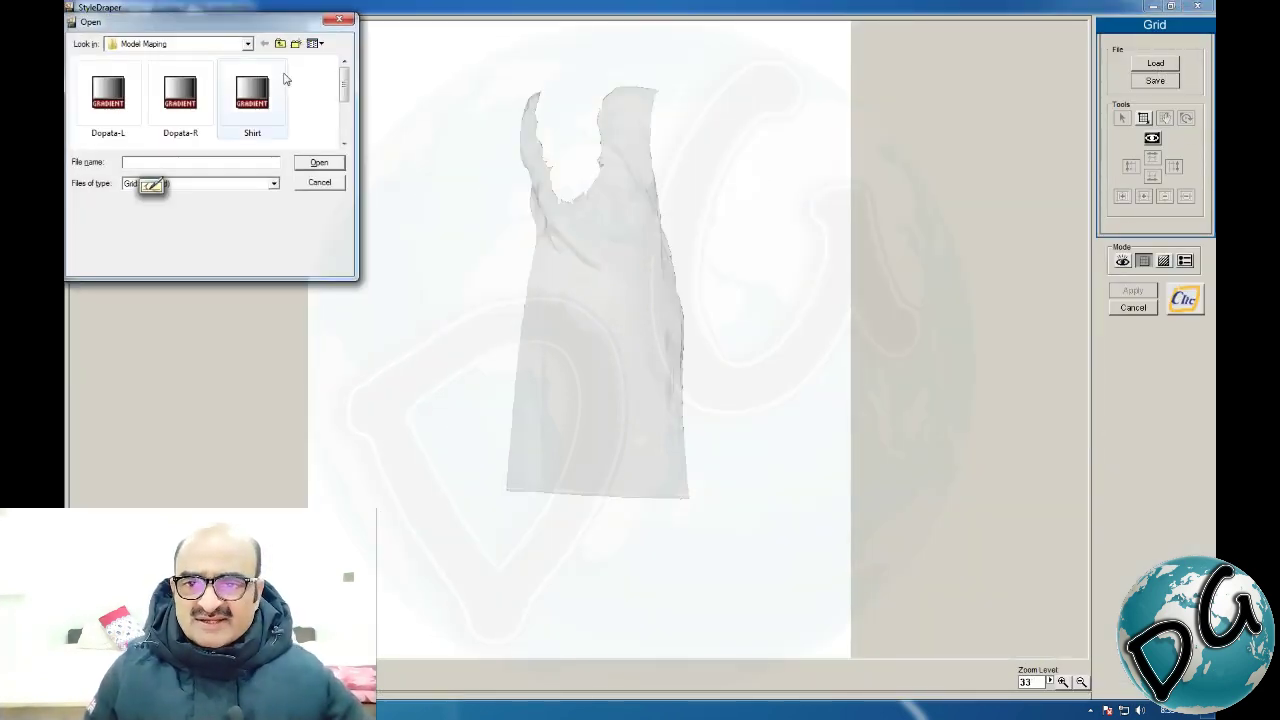
click(255, 95)
click(319, 163)
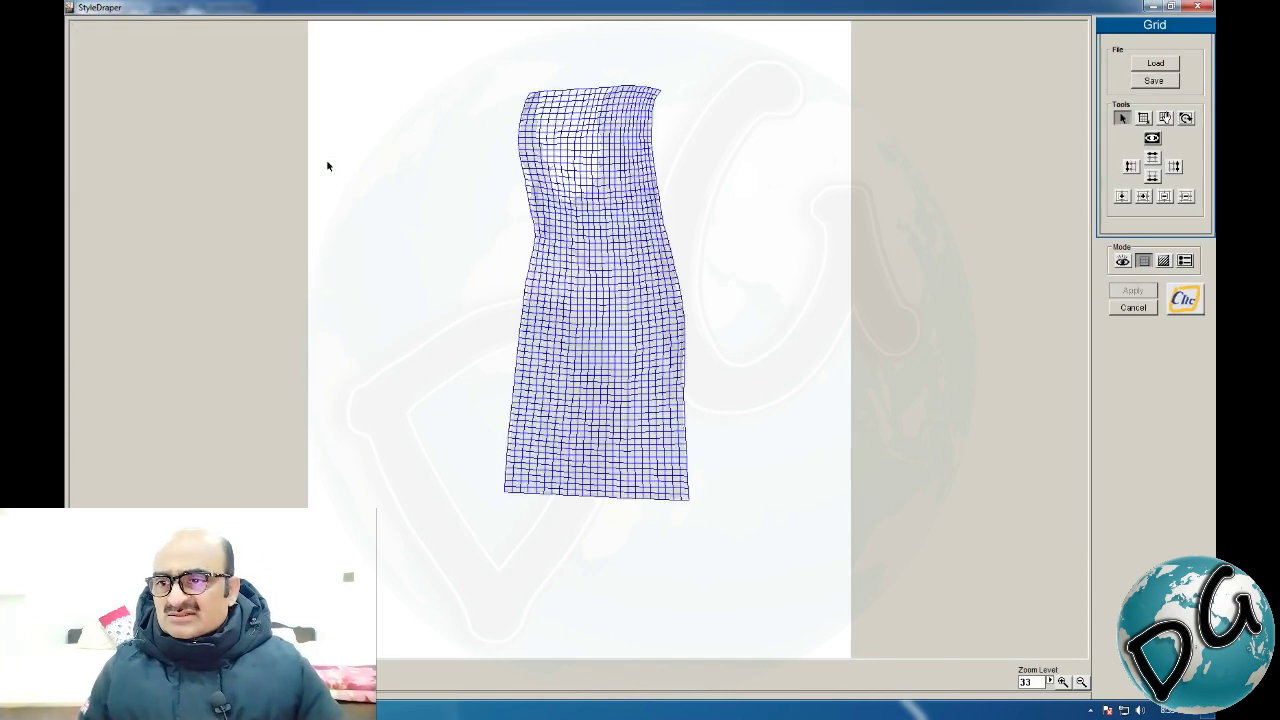
Examine the Shirt grid's fit up close, from the hem up to the neckline and shoulders
click(1063, 682)
click(1063, 682)
click(1063, 682)
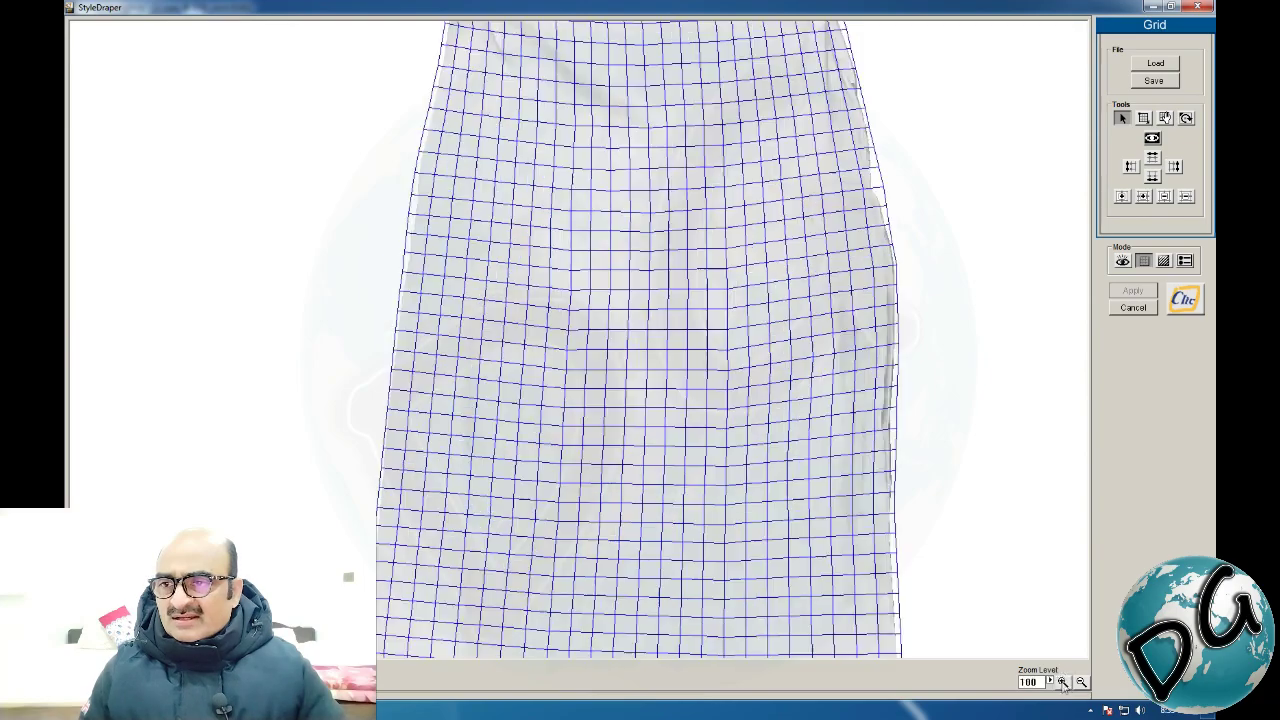
drag(709, 526, 683, 297)
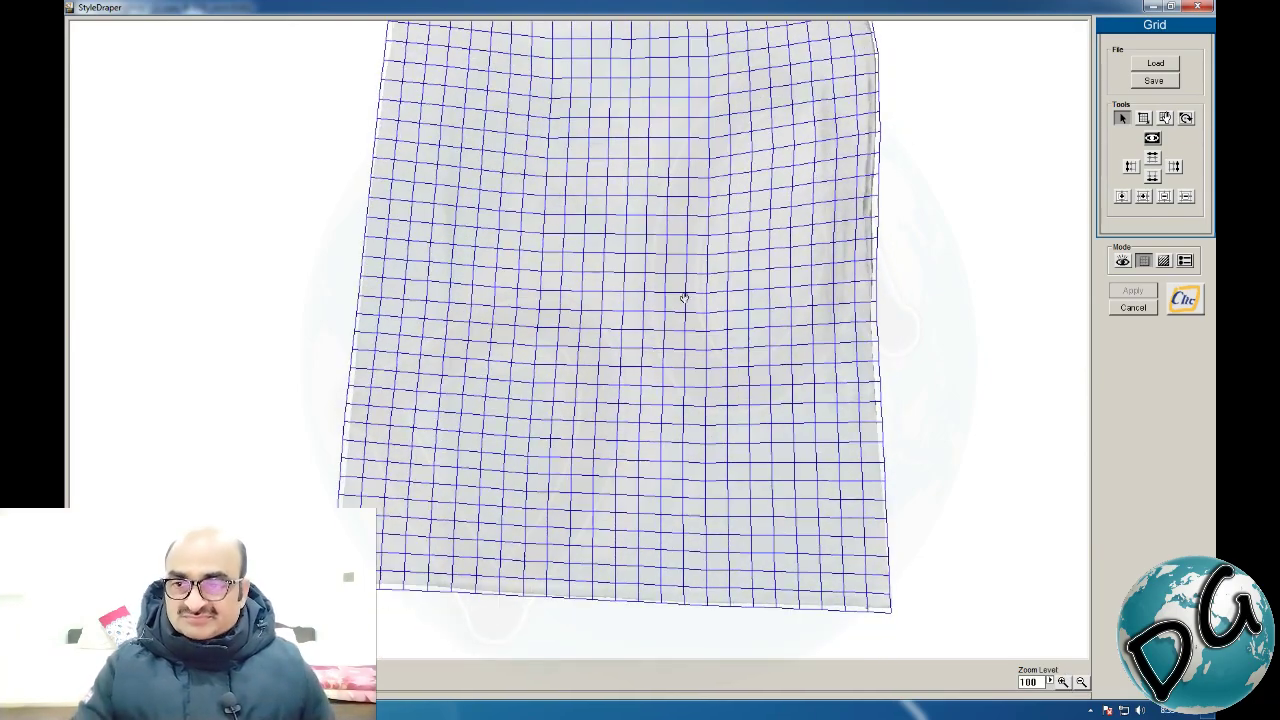
drag(648, 414, 654, 366)
drag(653, 221, 634, 537)
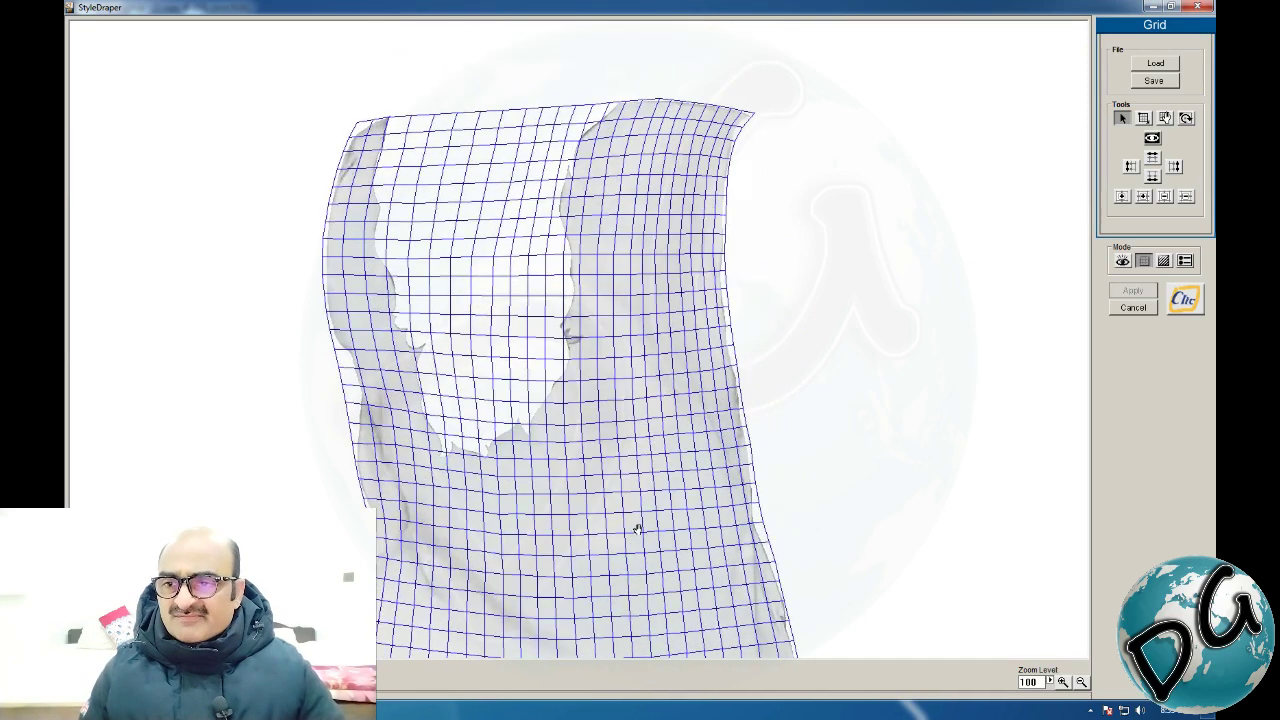
click(1062, 681)
drag(635, 239, 612, 382)
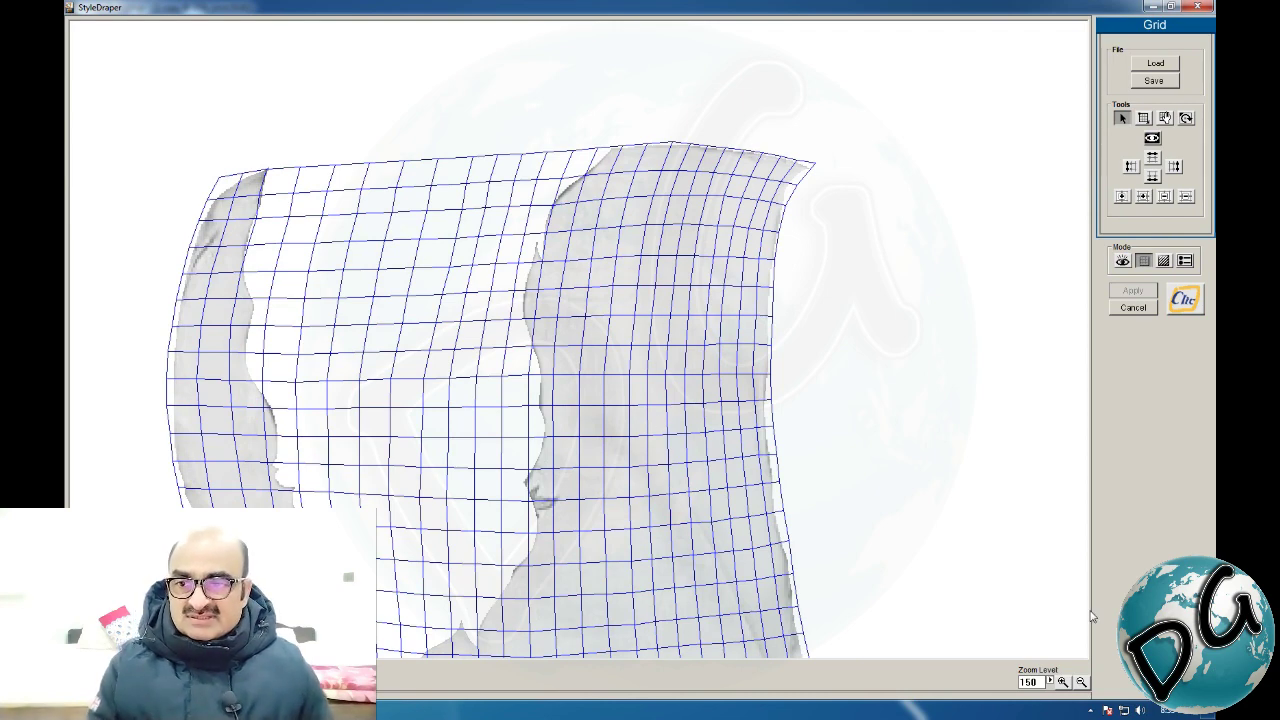
Examine the grid's overall shape across the whole shirt from shoulders to hem
click(1081, 682)
click(1081, 682)
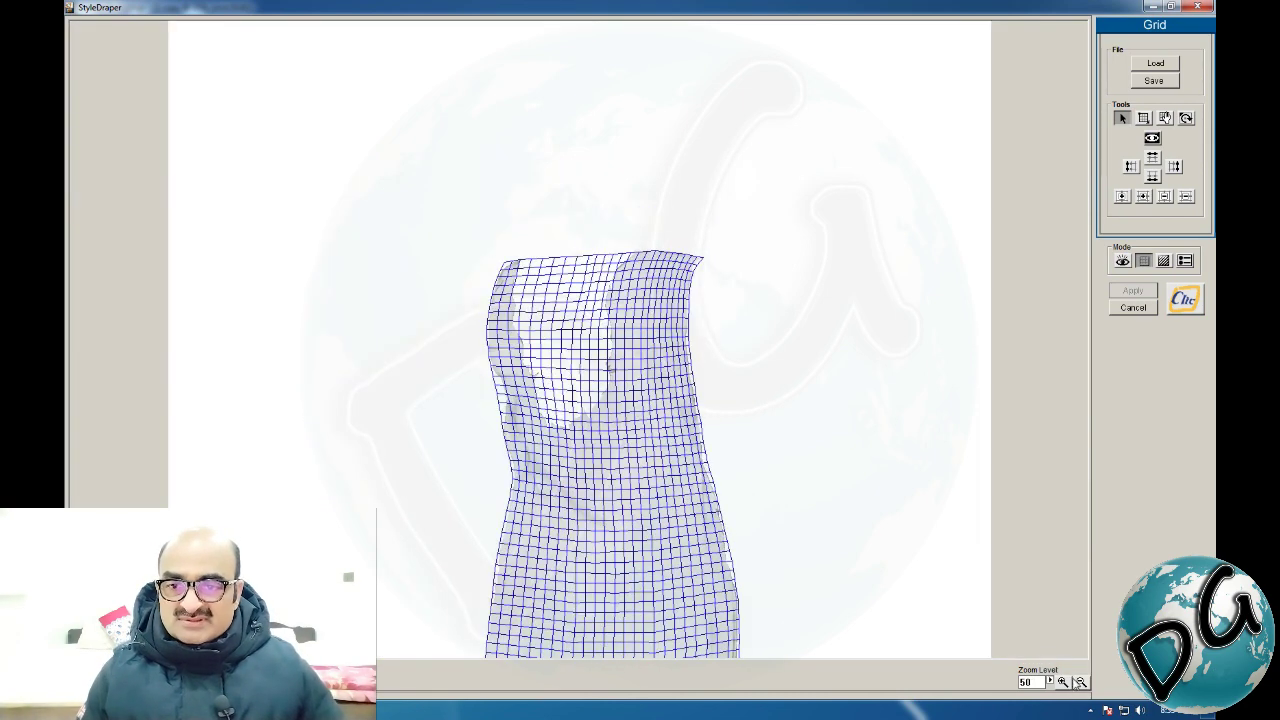
middle_drag(697, 433, 700, 228)
middle_drag(705, 415, 705, 278)
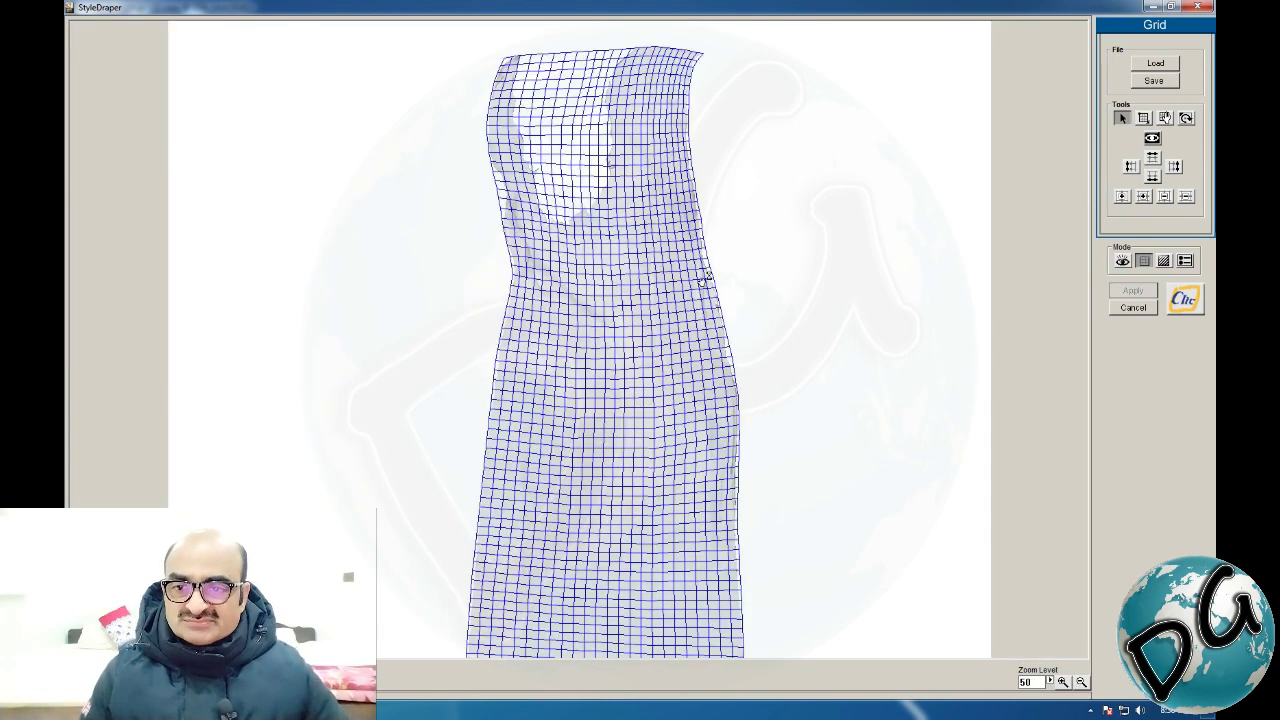
scroll(704, 278, down, 1)
scroll(862, 380, up, 1)
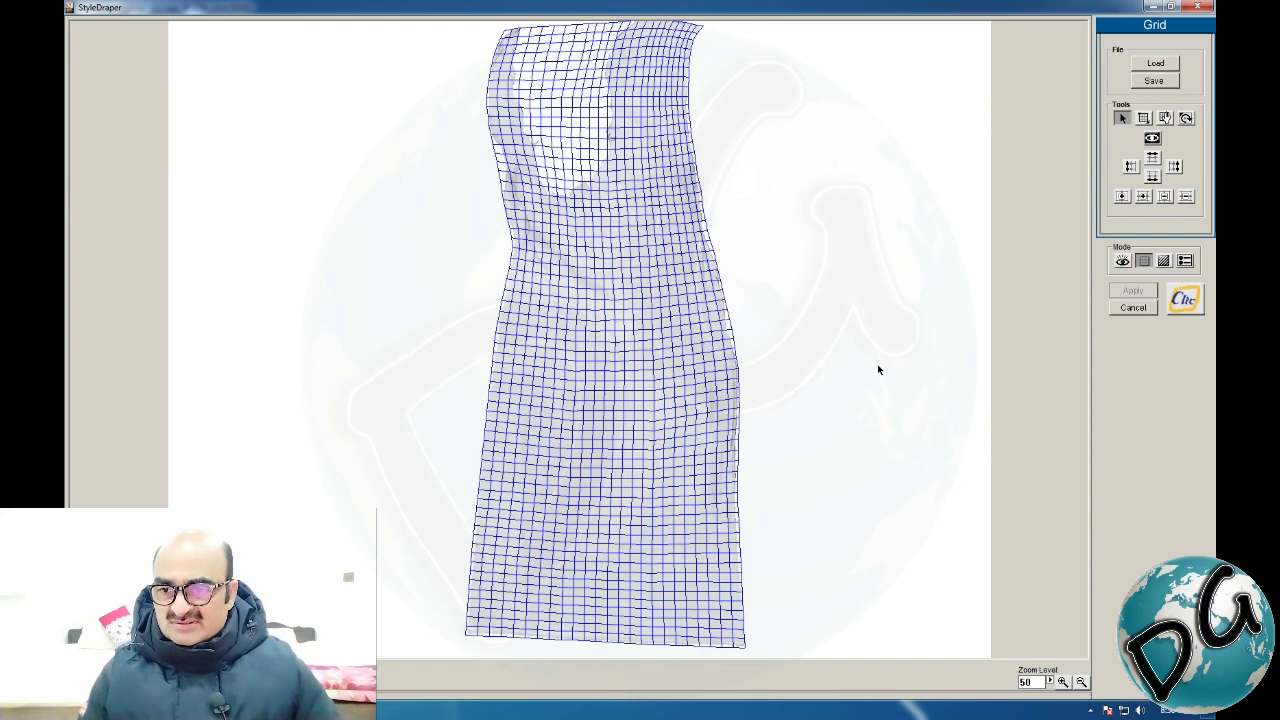
Close the shirt's grid window and open StyleDraper maximized for the sleave-r layer, showing the whole sleeve at 100% zoom
click(1199, 8)
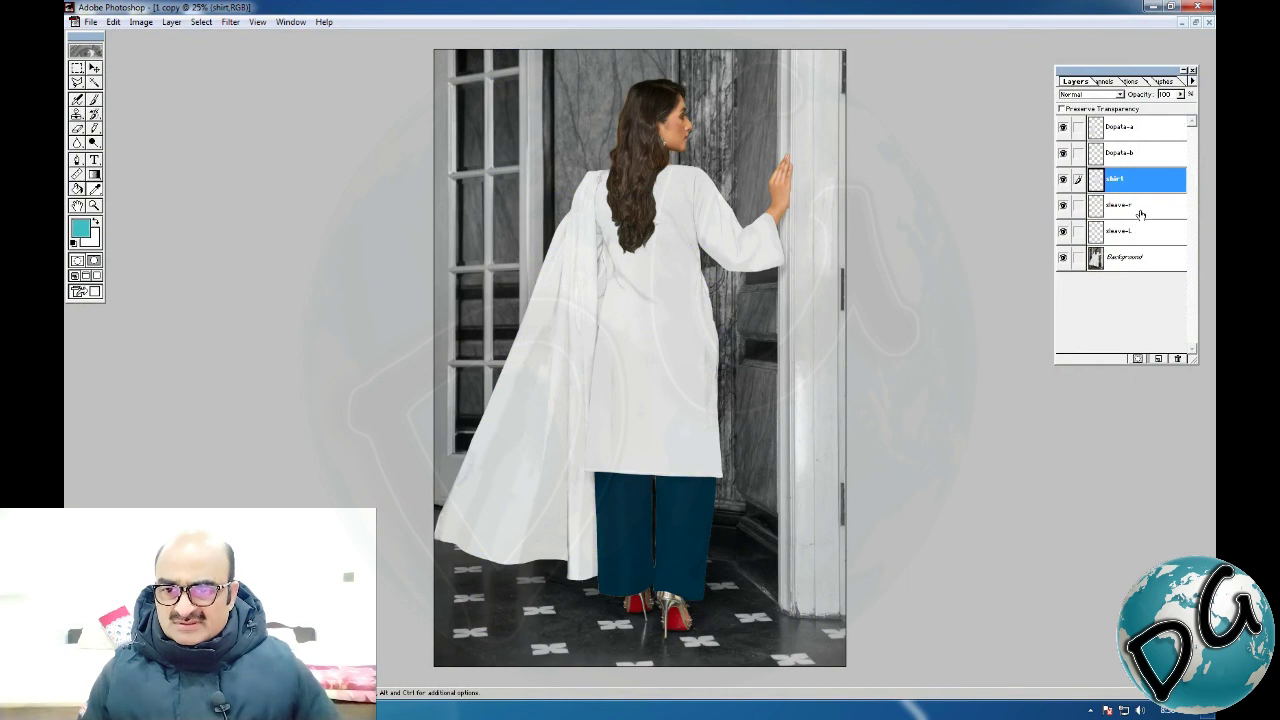
click(1140, 206)
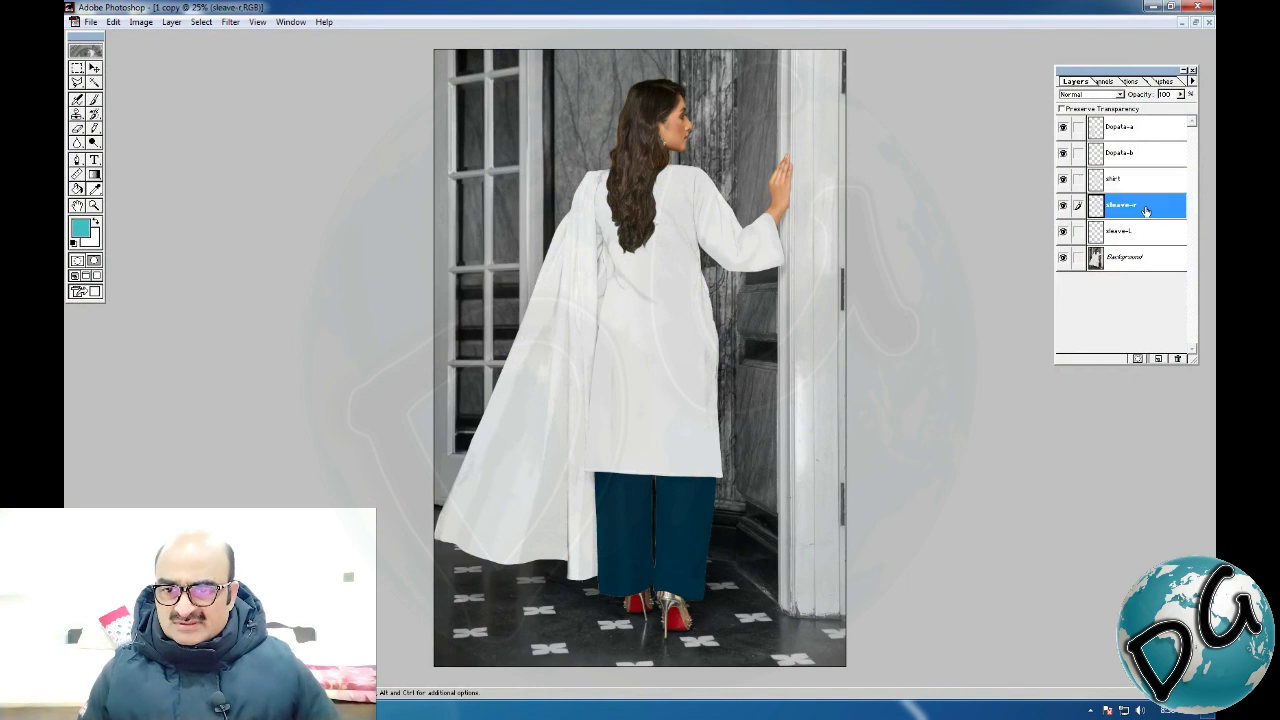
click(236, 24)
mouse_move(293, 276)
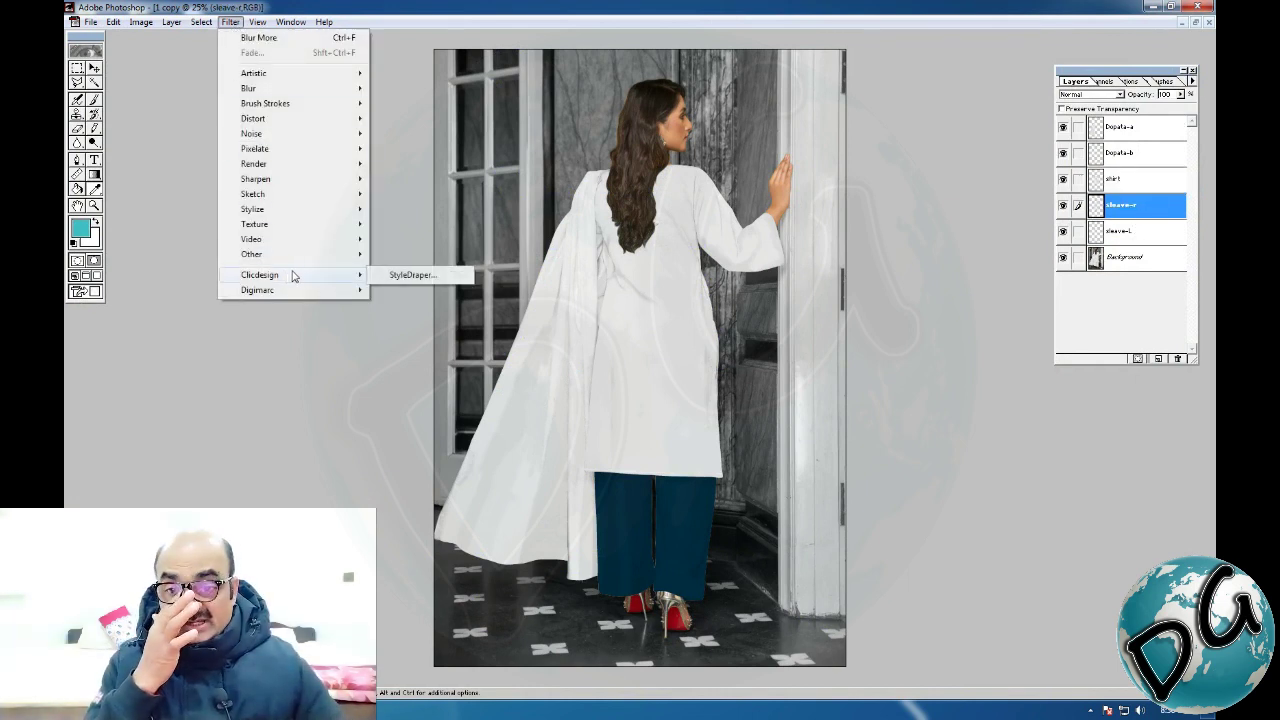
click(412, 275)
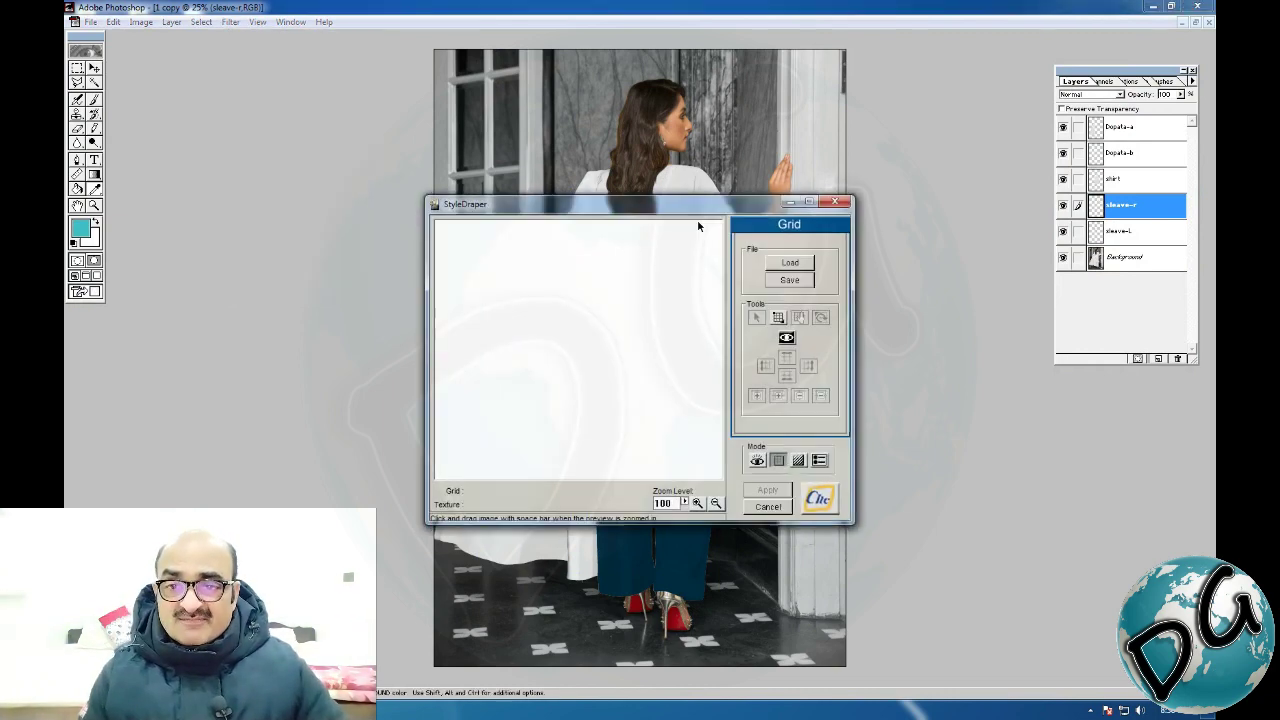
click(809, 201)
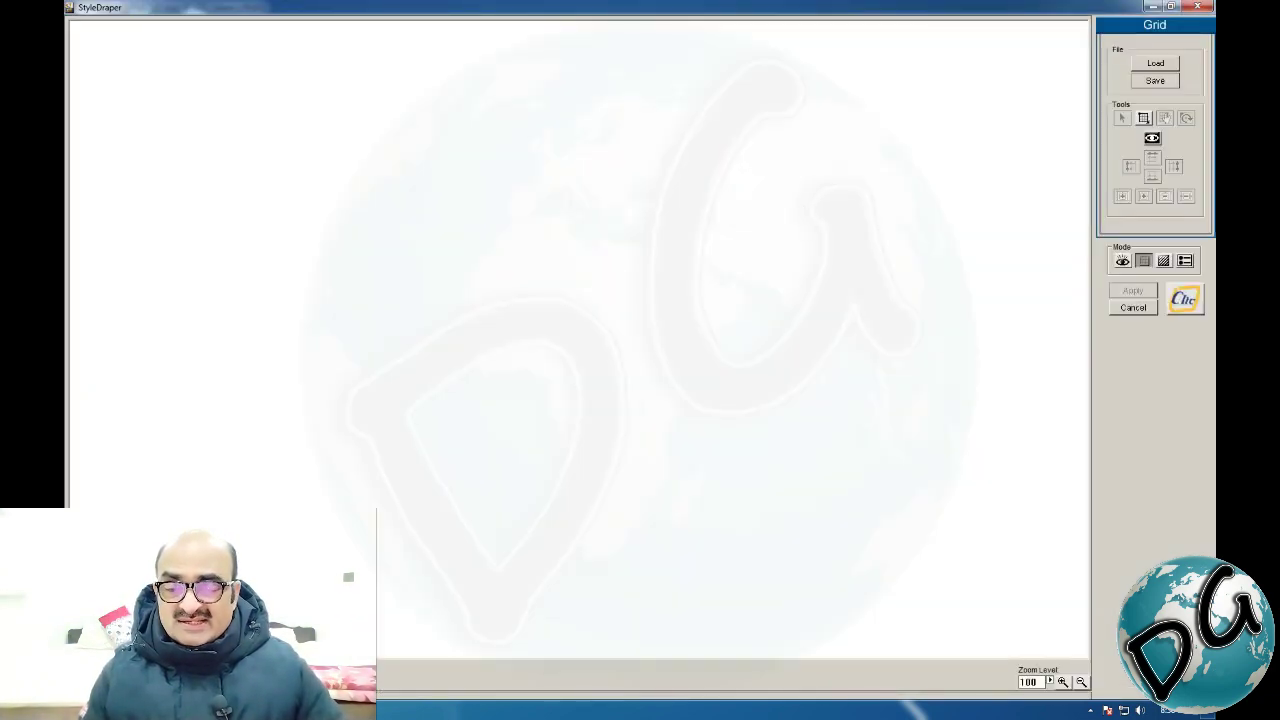
click(1080, 683)
click(1080, 683)
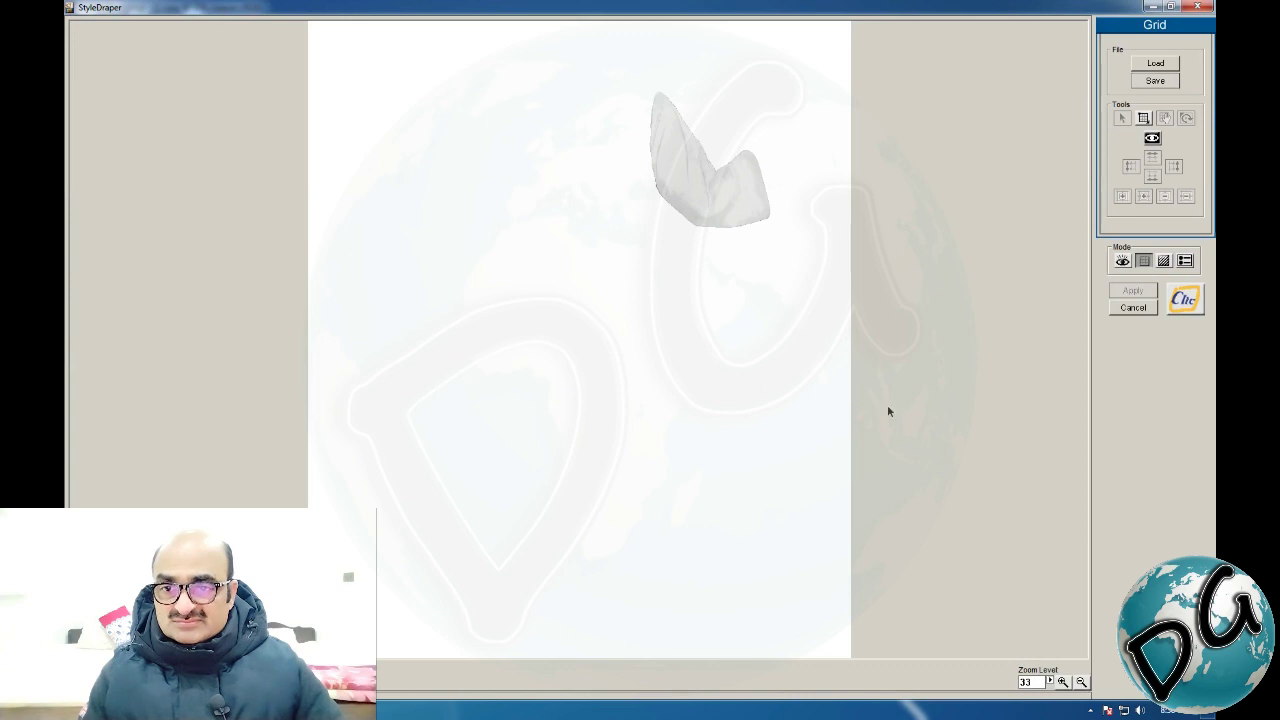
click(1062, 681)
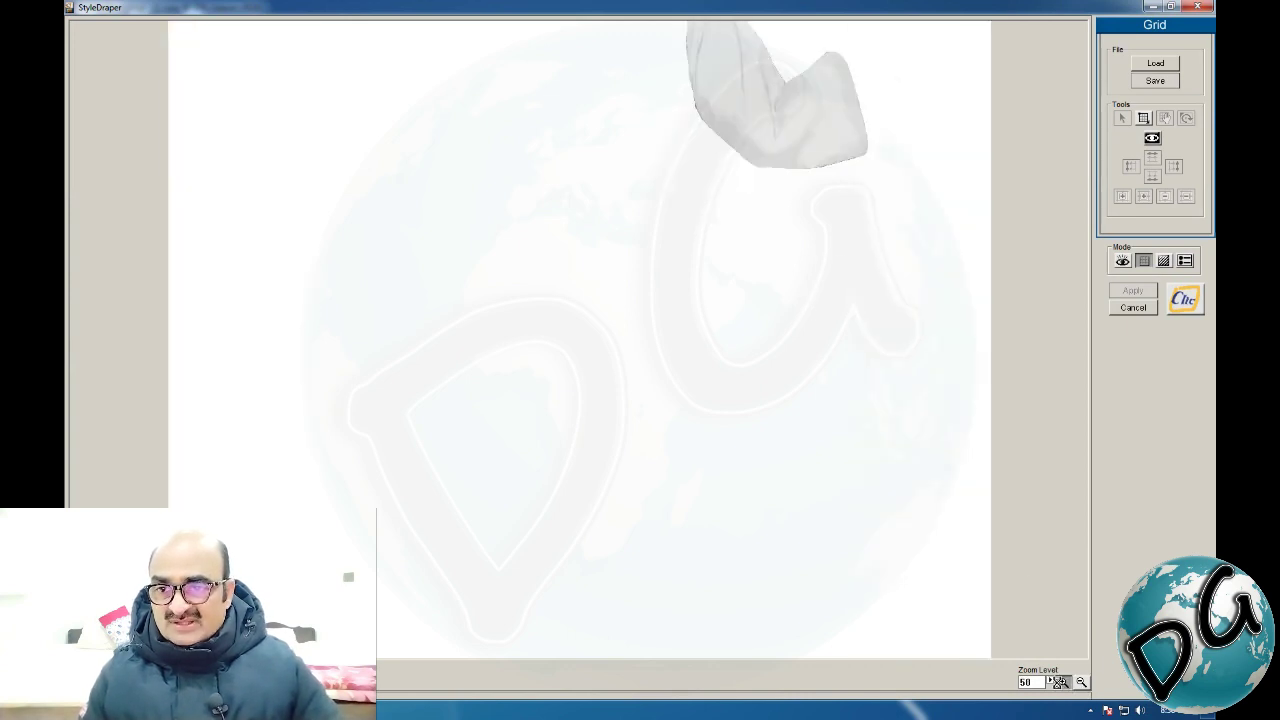
click(1062, 681)
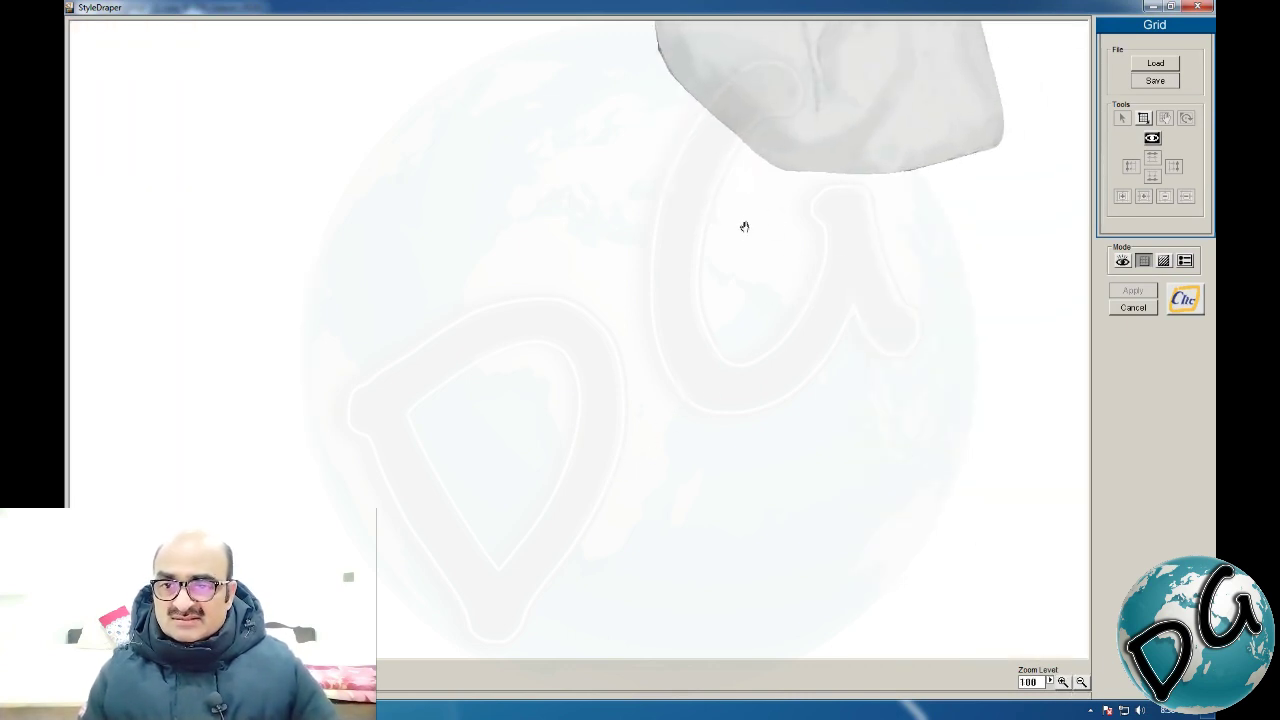
drag(744, 226, 554, 494)
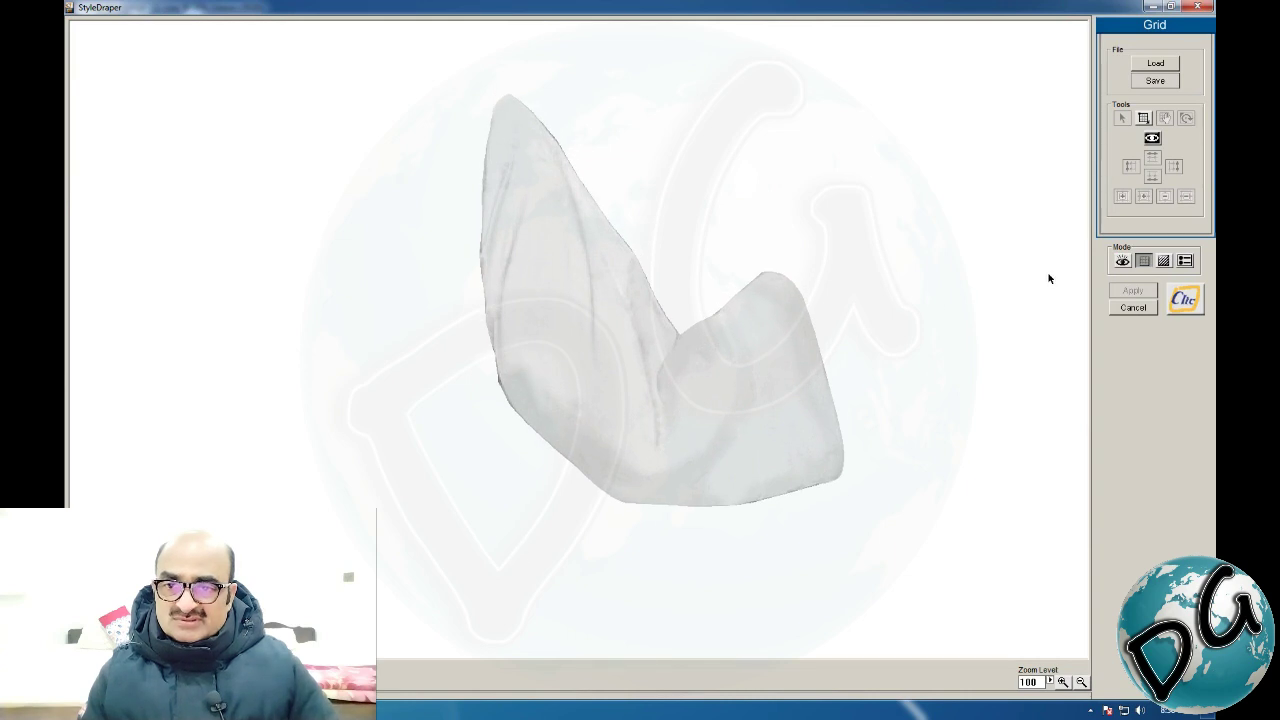
Load the saved Sleave-R grid file onto the right sleeve piece, then close StyleDraper
click(1155, 66)
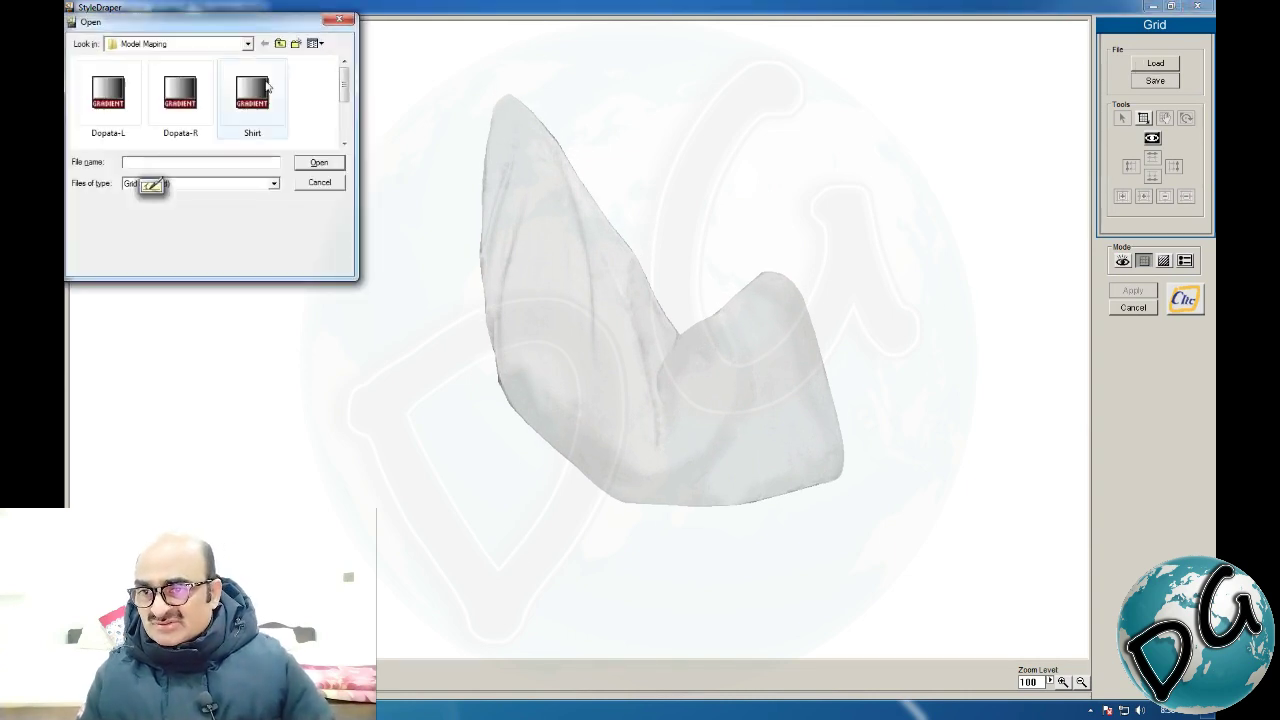
click(309, 98)
key(s)
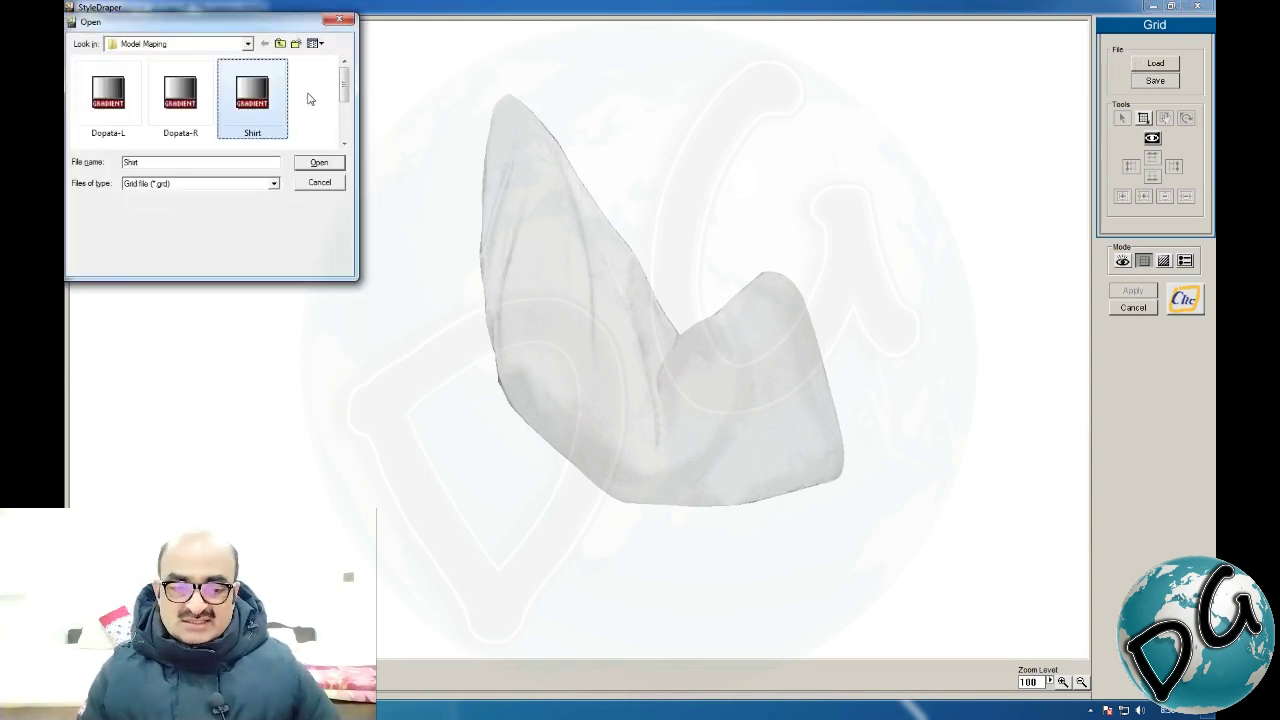
key(s)
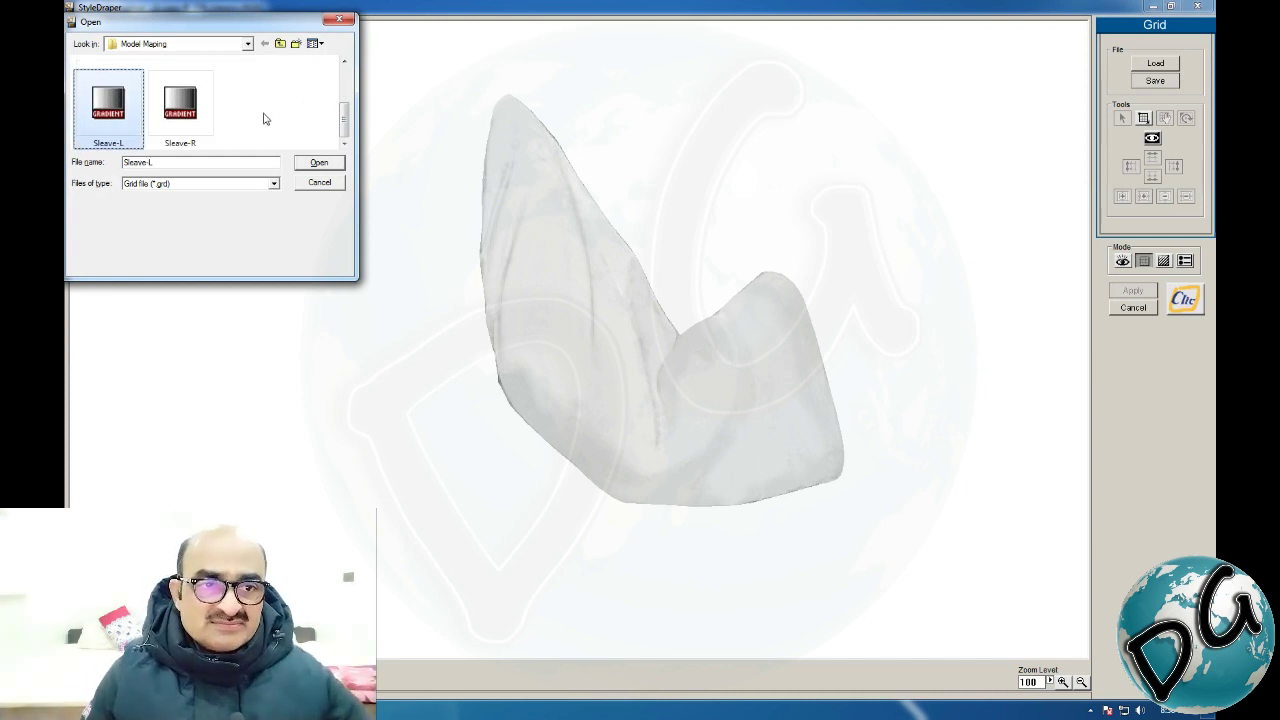
key(Right)
click(319, 163)
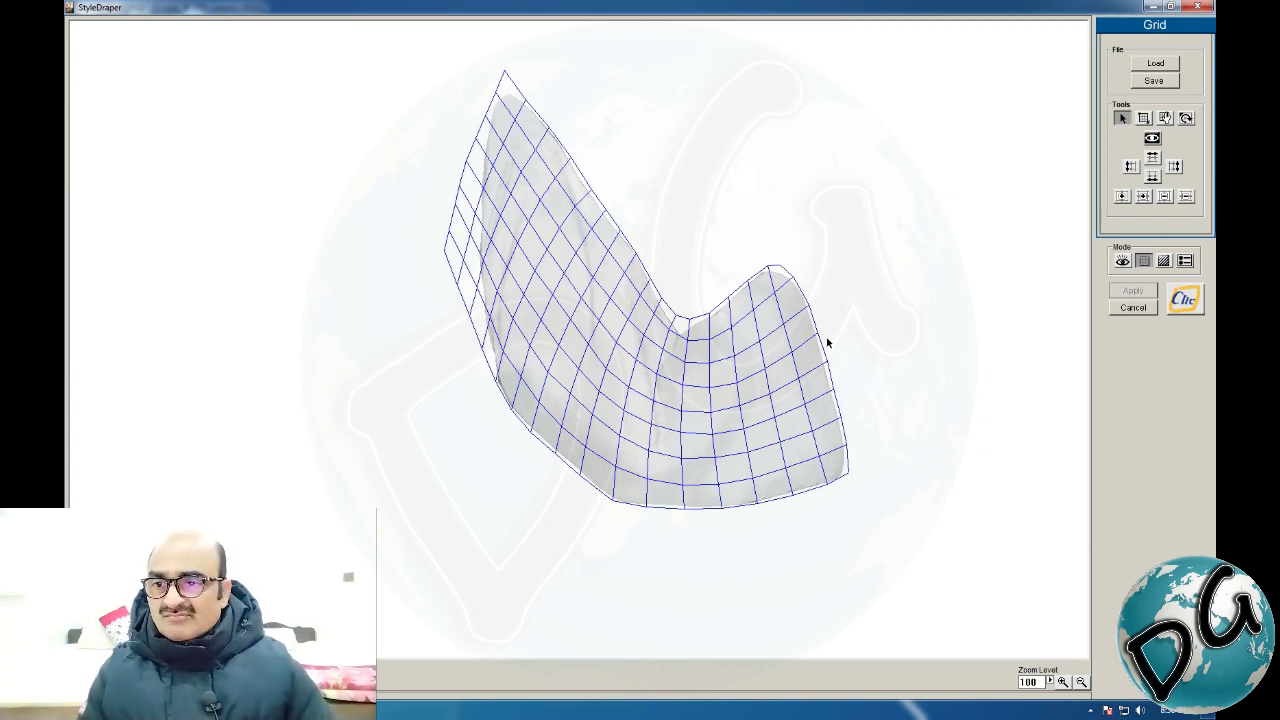
drag(737, 382, 738, 381)
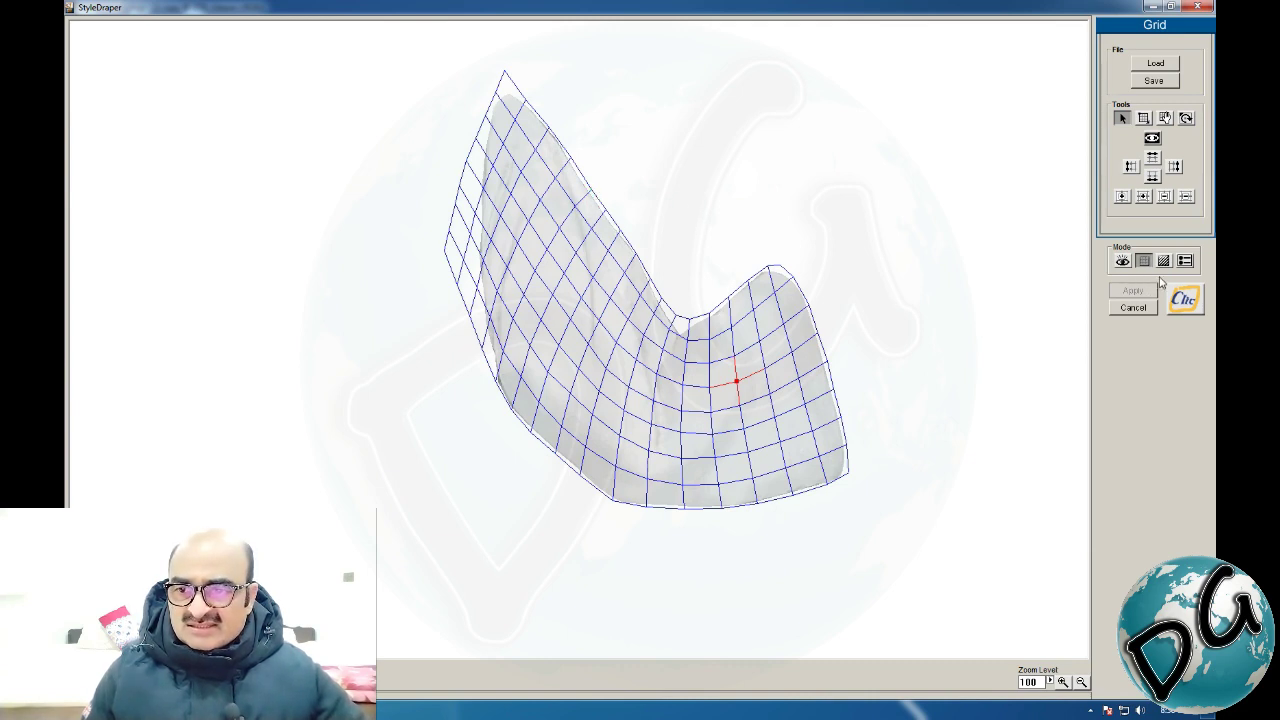
click(1197, 7)
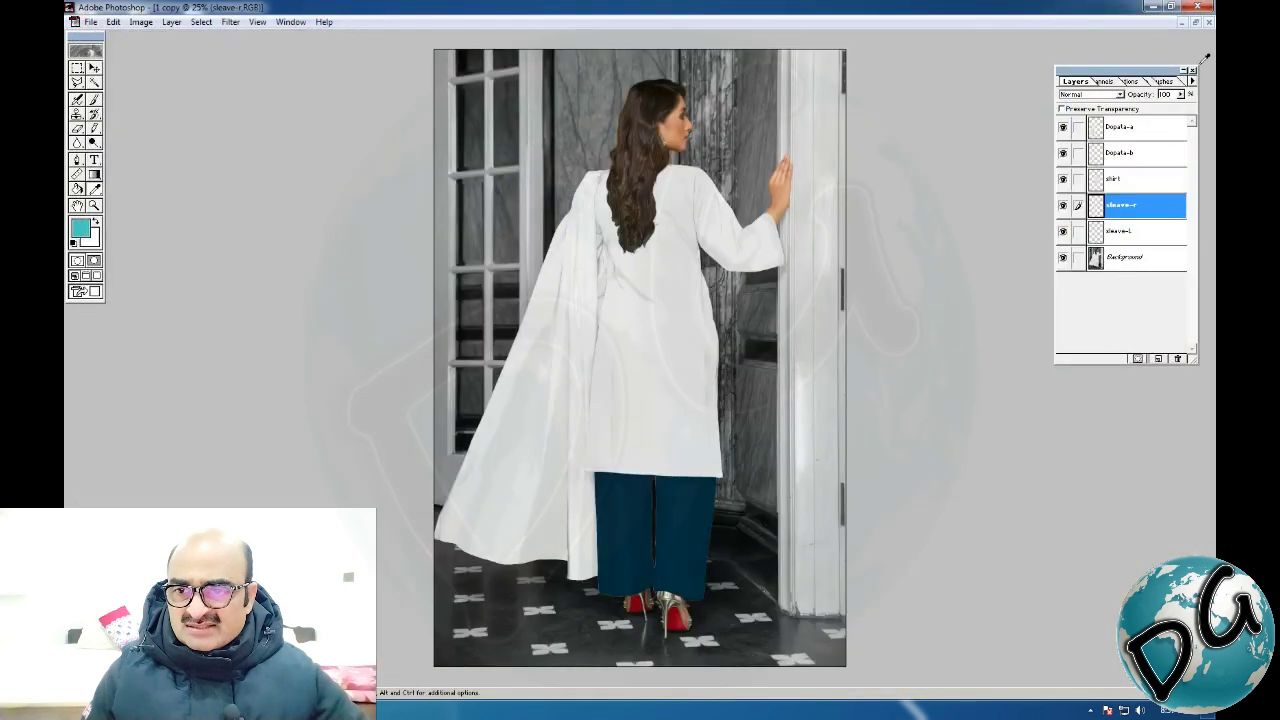
Select the sleave-L layer and outline its narrow sleeve area beside the dupatta with the freehand Lasso
click(1096, 233)
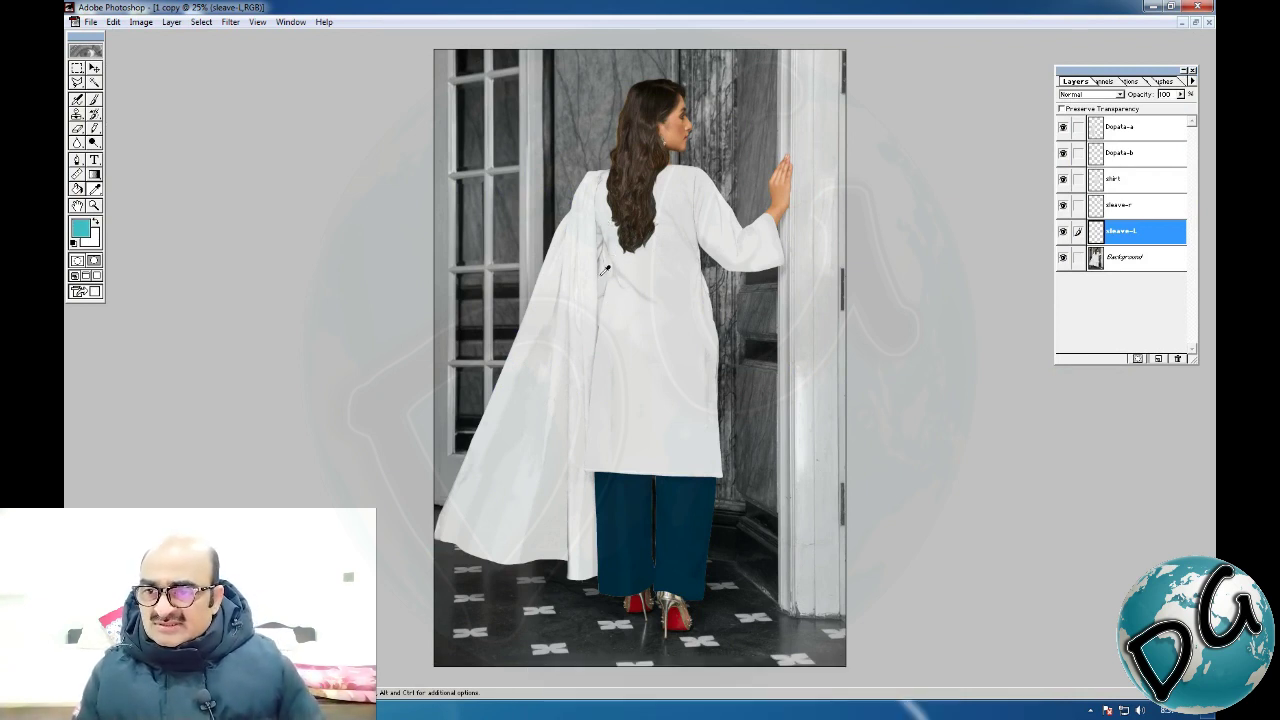
key(m)
key(l)
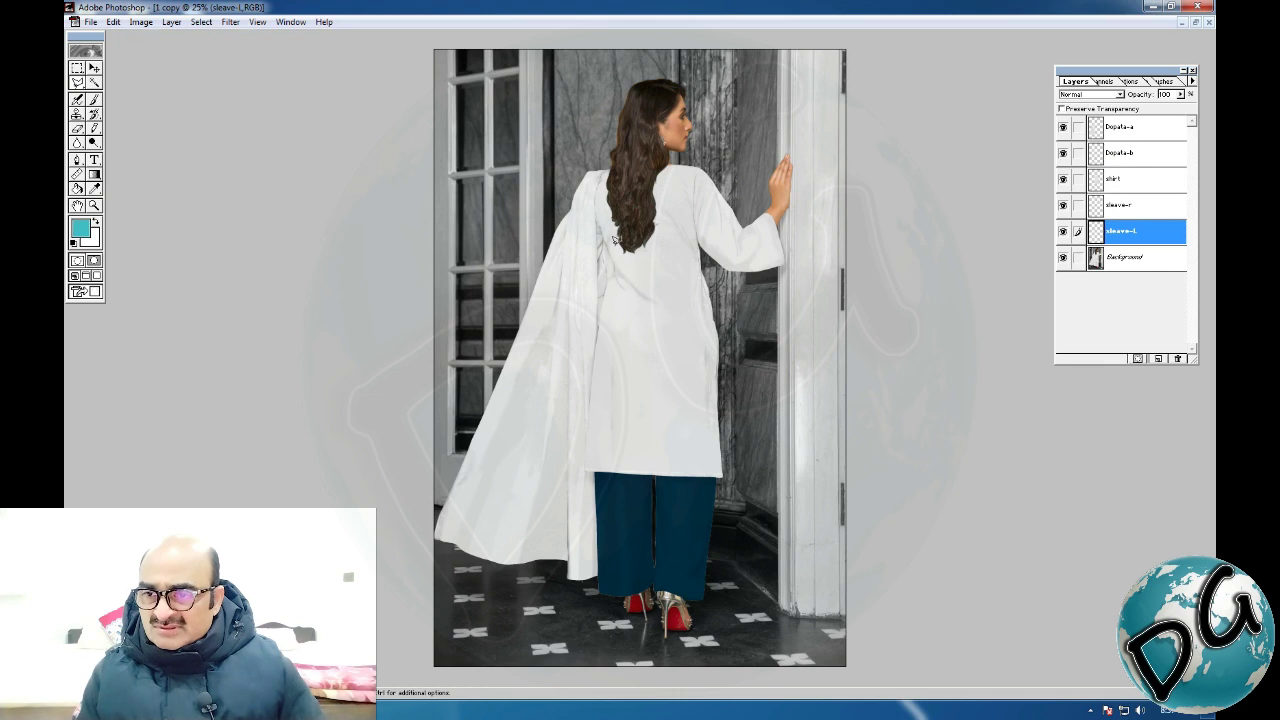
key(shift+l)
key(shift+l)
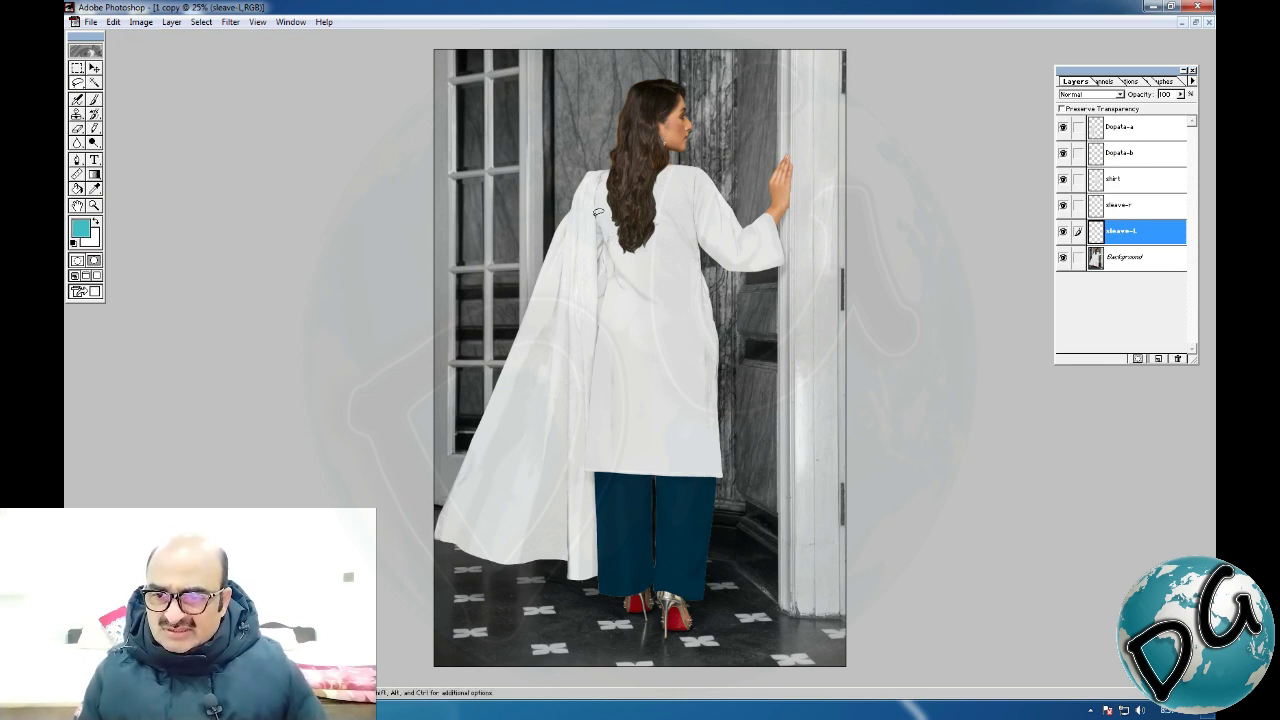
mouse_move(597, 209)
mouse_down()
mouse_move(597, 335)
mouse_move(599, 211)
mouse_up()
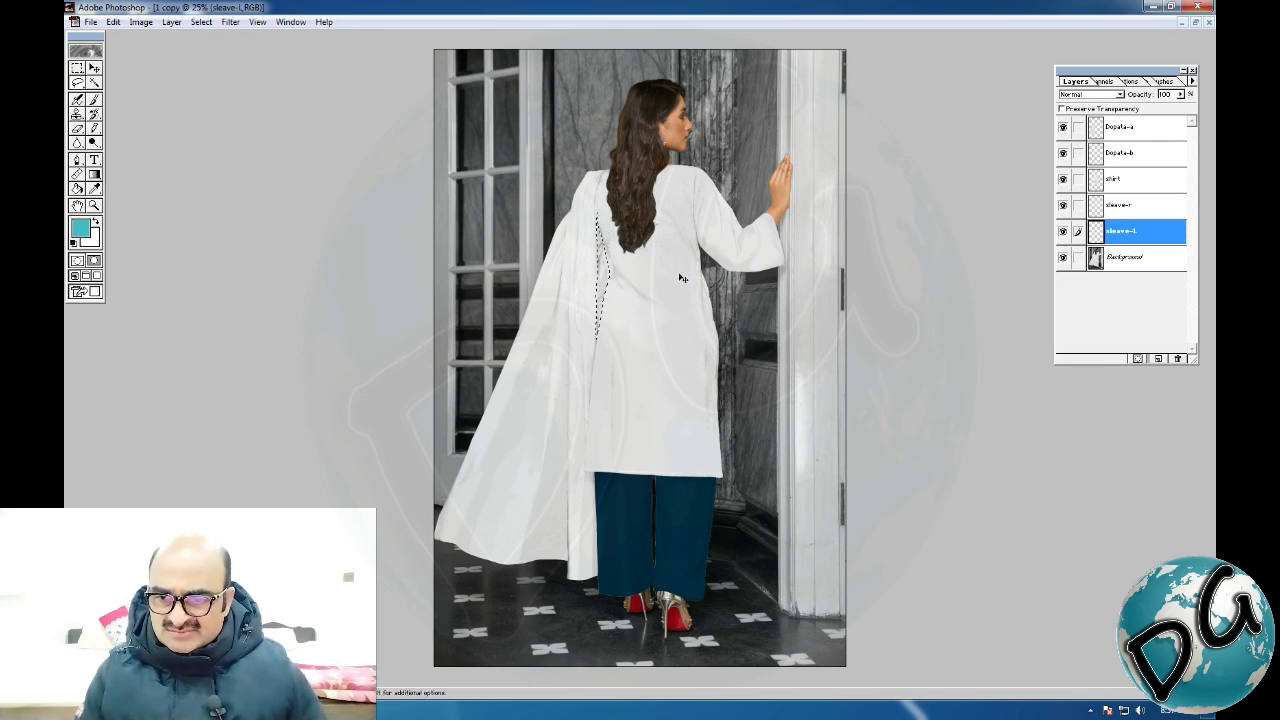
Open the Clicdesign StyleDraper filter for the sleave-L layer in a maximized window
click(230, 22)
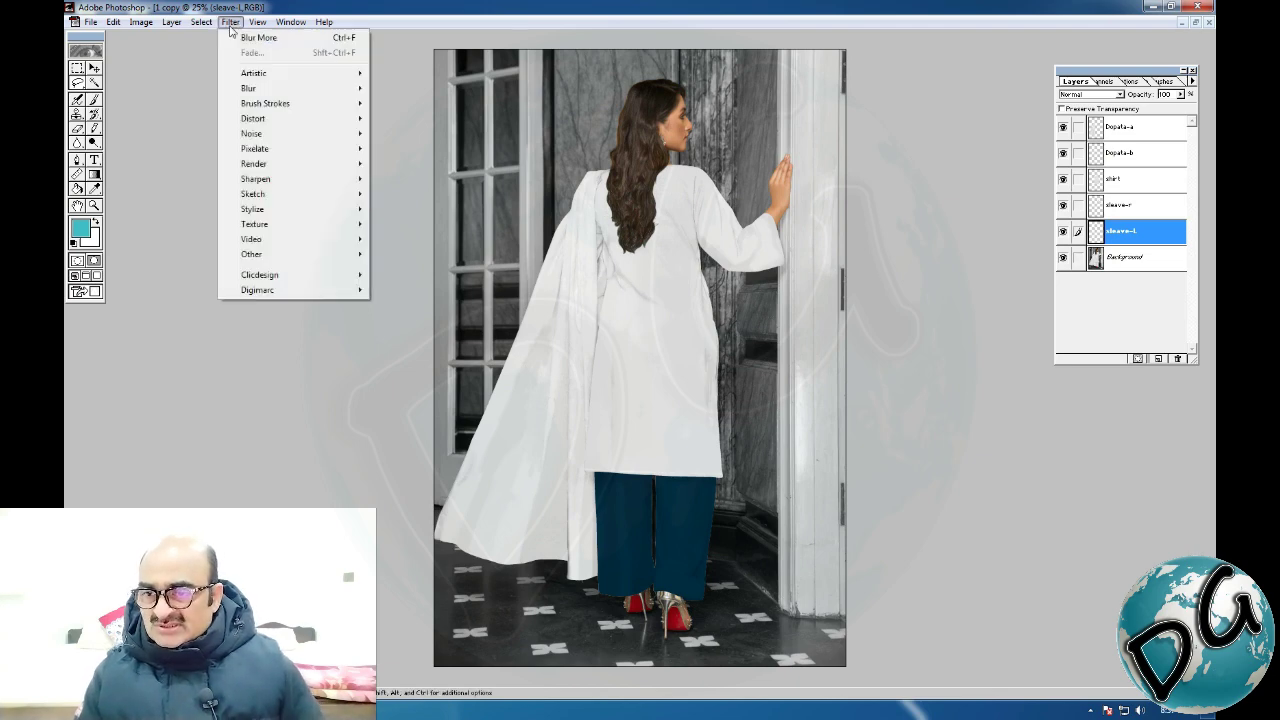
mouse_move(297, 276)
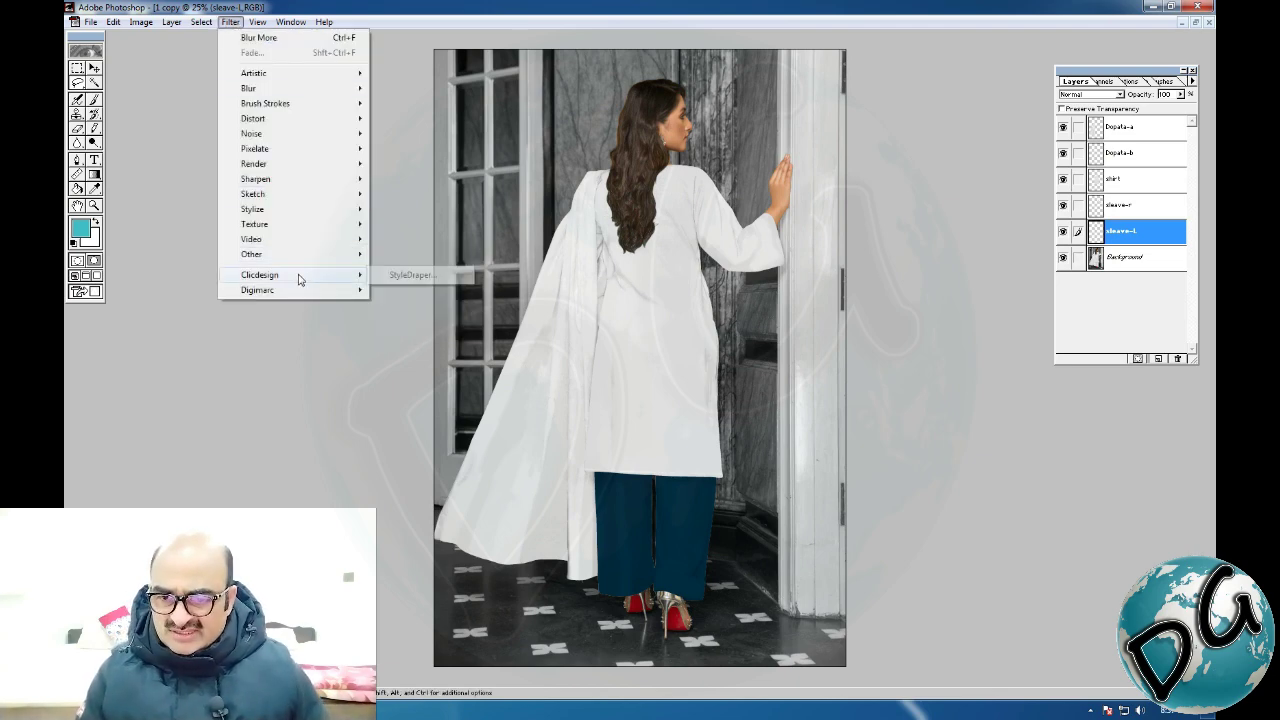
click(415, 279)
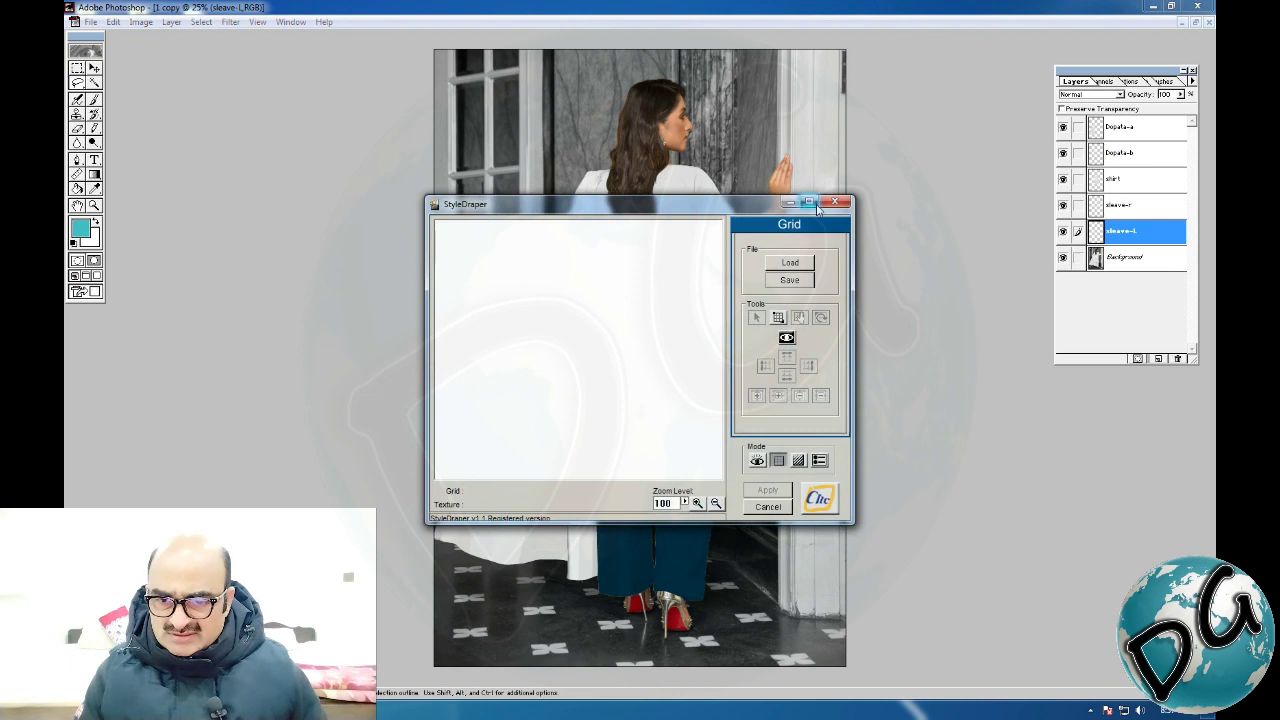
double_click(810, 207)
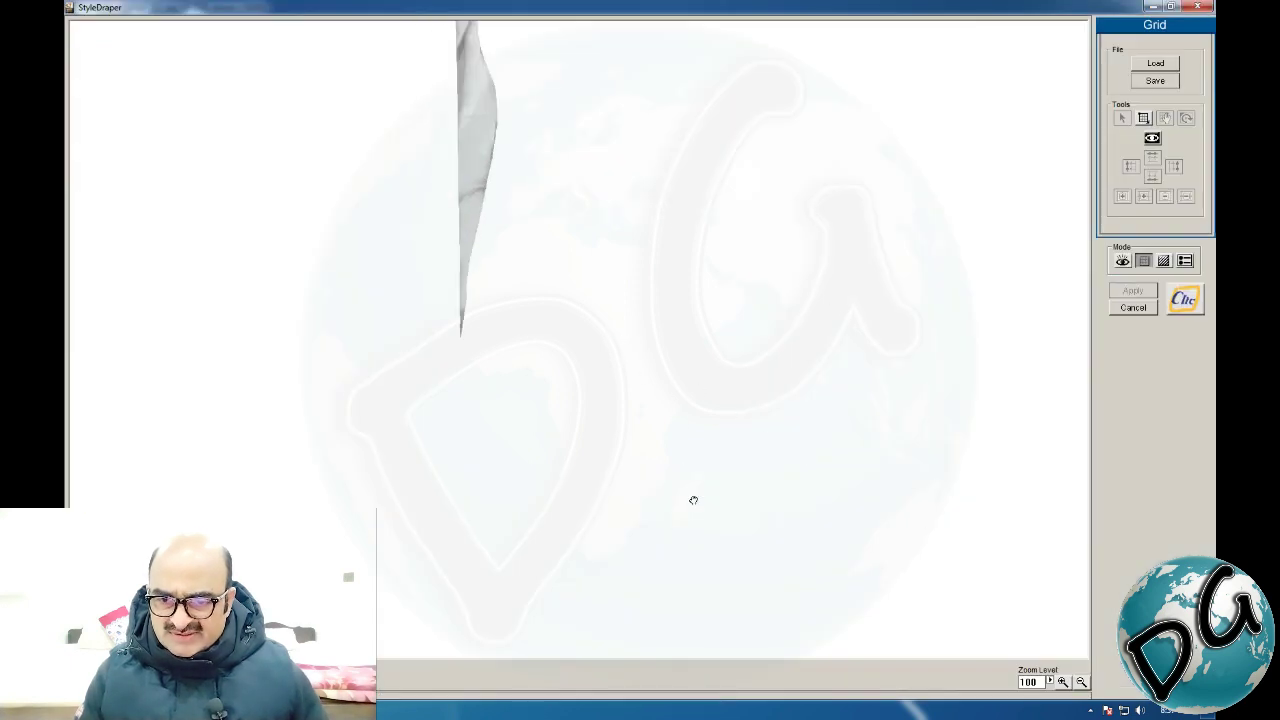
Load the saved Sleave-L grid file onto the whole left sleeve piece, then close StyleDraper
click(1157, 66)
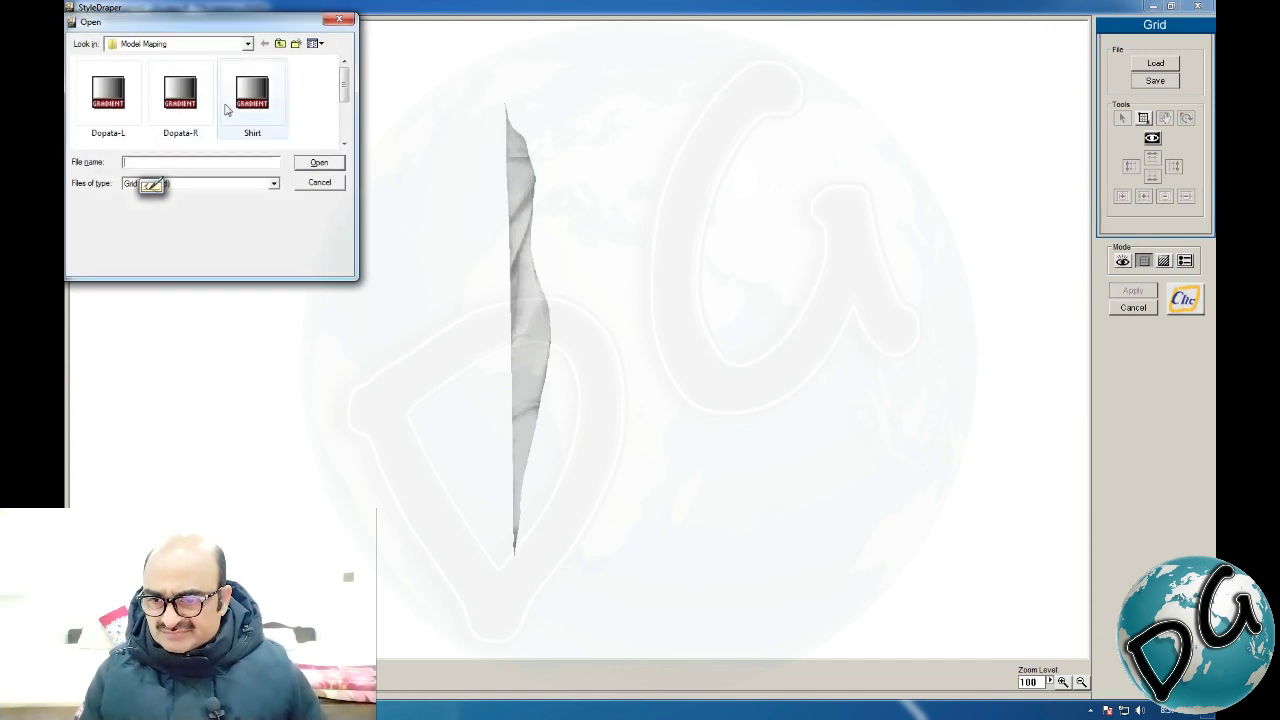
key(Down)
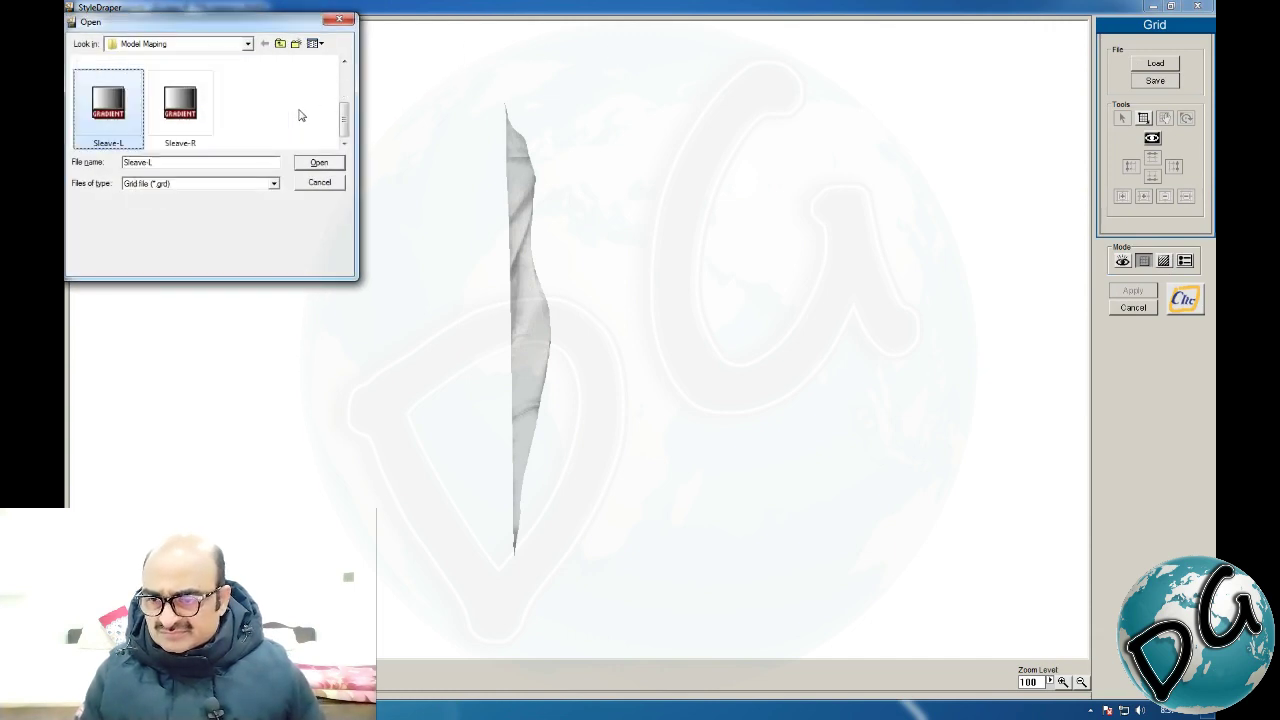
click(321, 163)
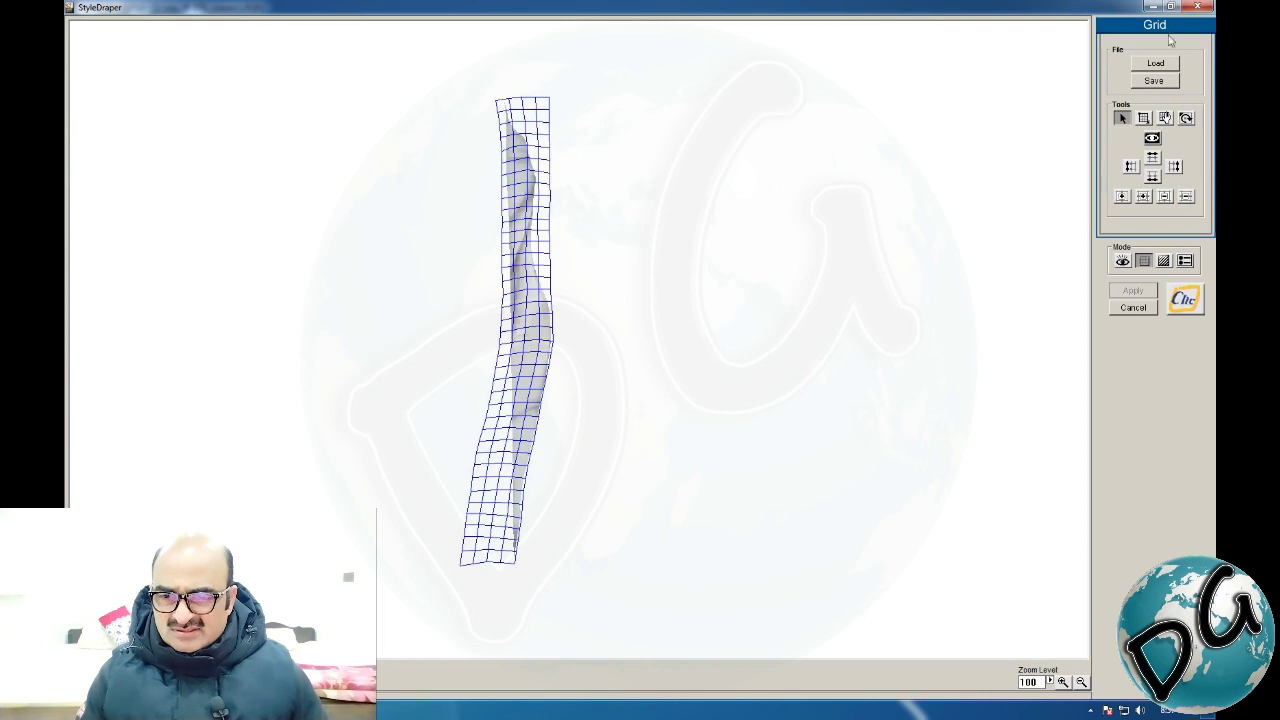
click(1197, 7)
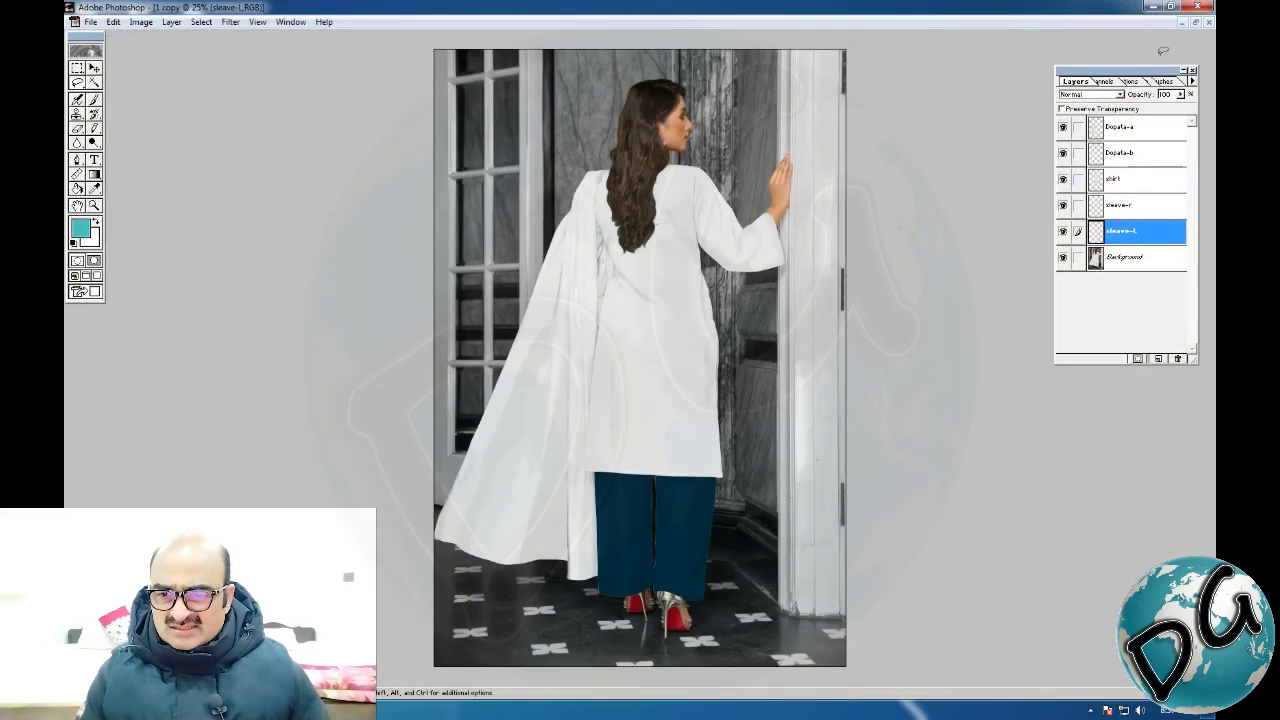
click(1142, 131)
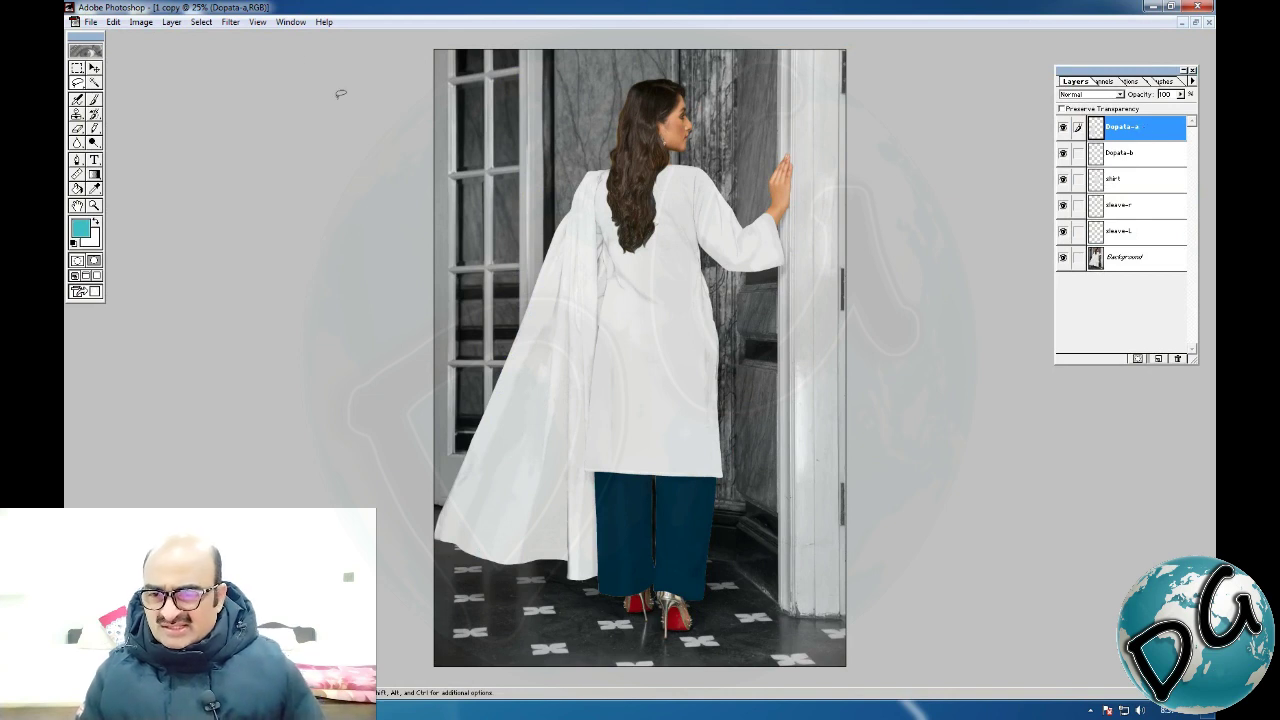
click(229, 24)
mouse_move(285, 279)
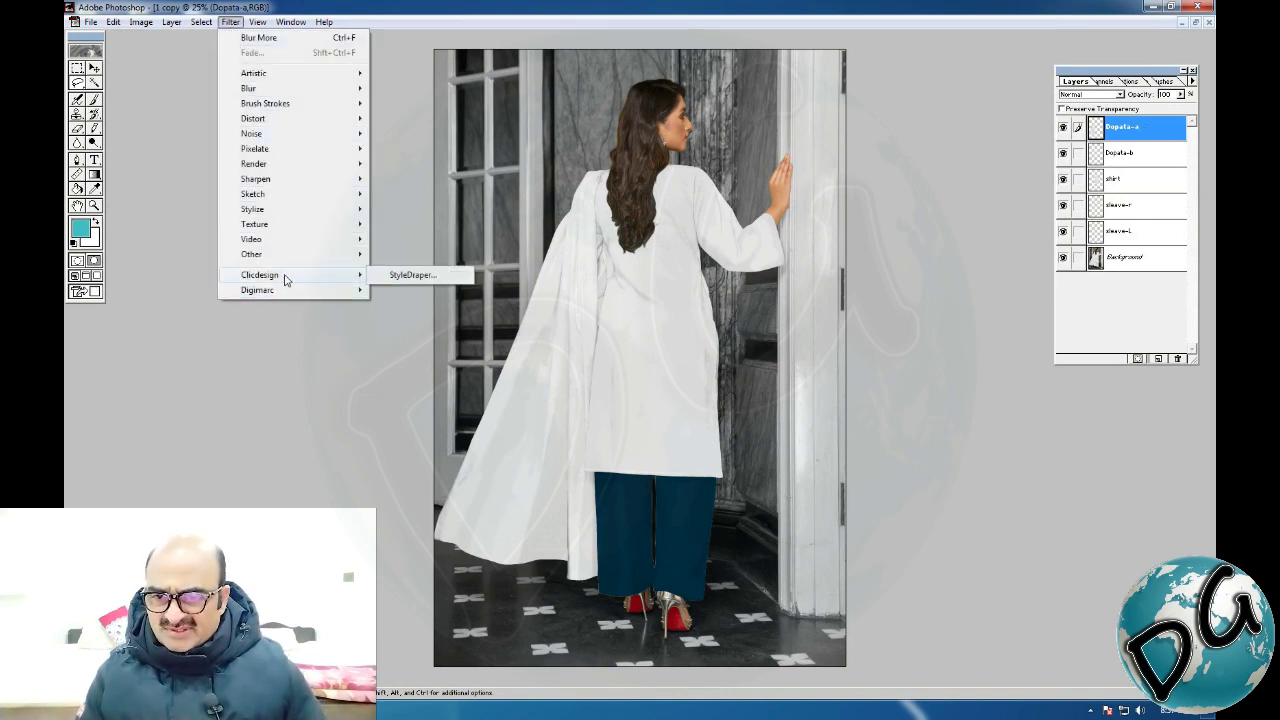
click(412, 275)
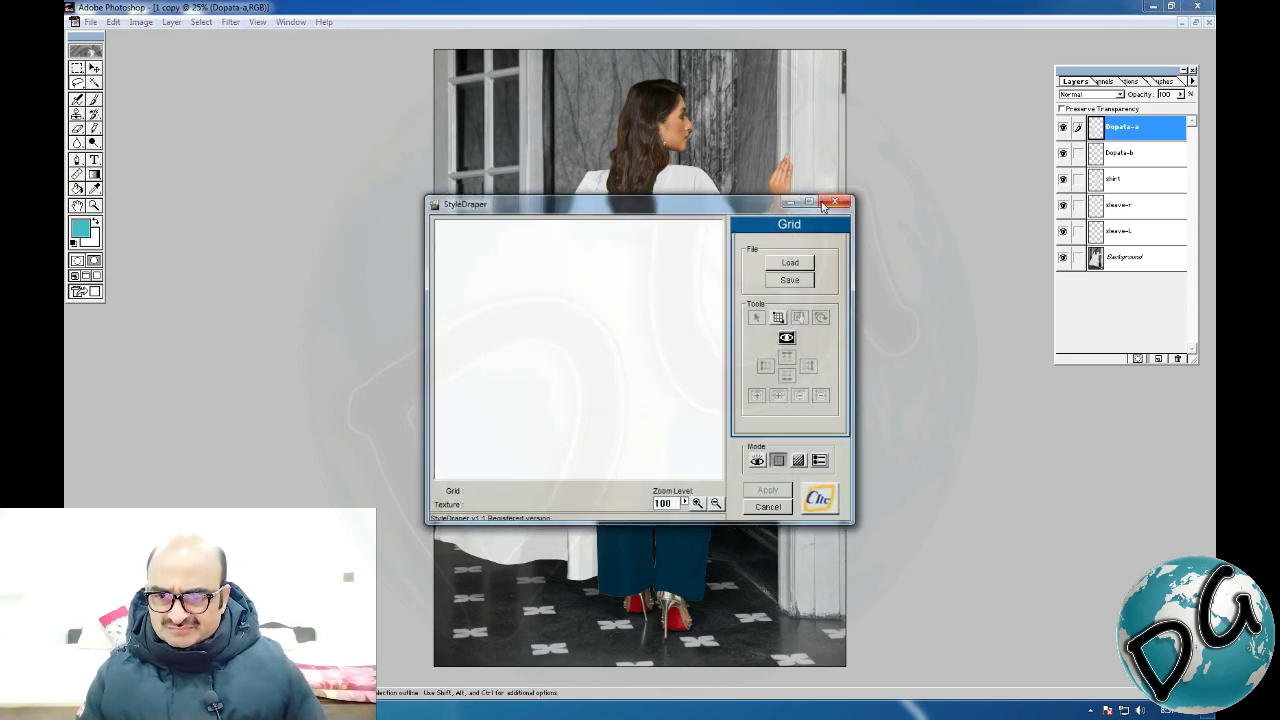
click(810, 203)
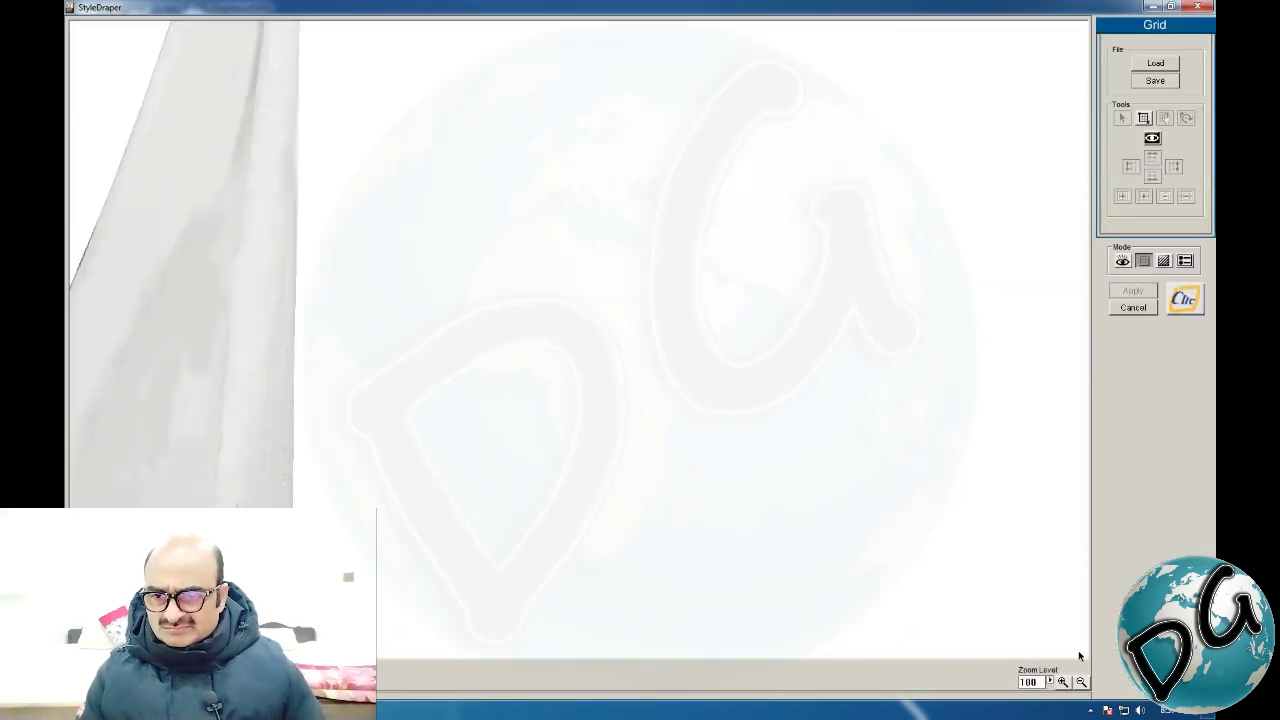
click(1081, 681)
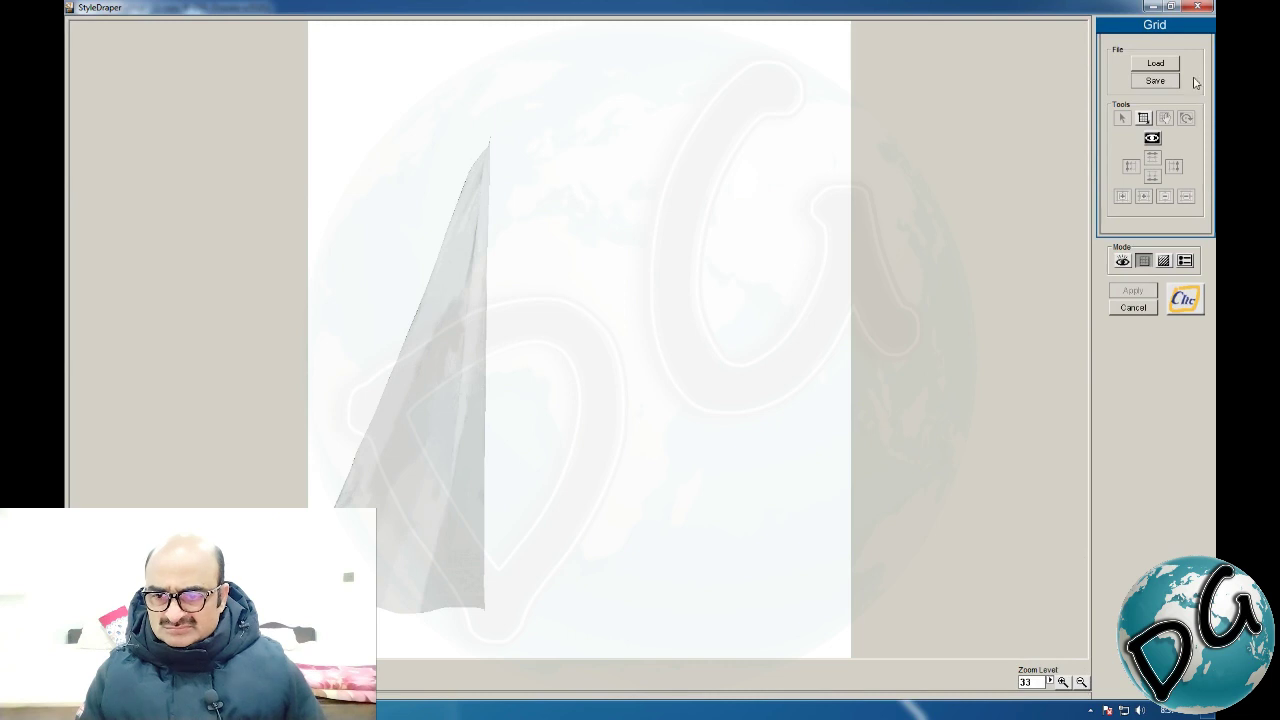
click(1198, 8)
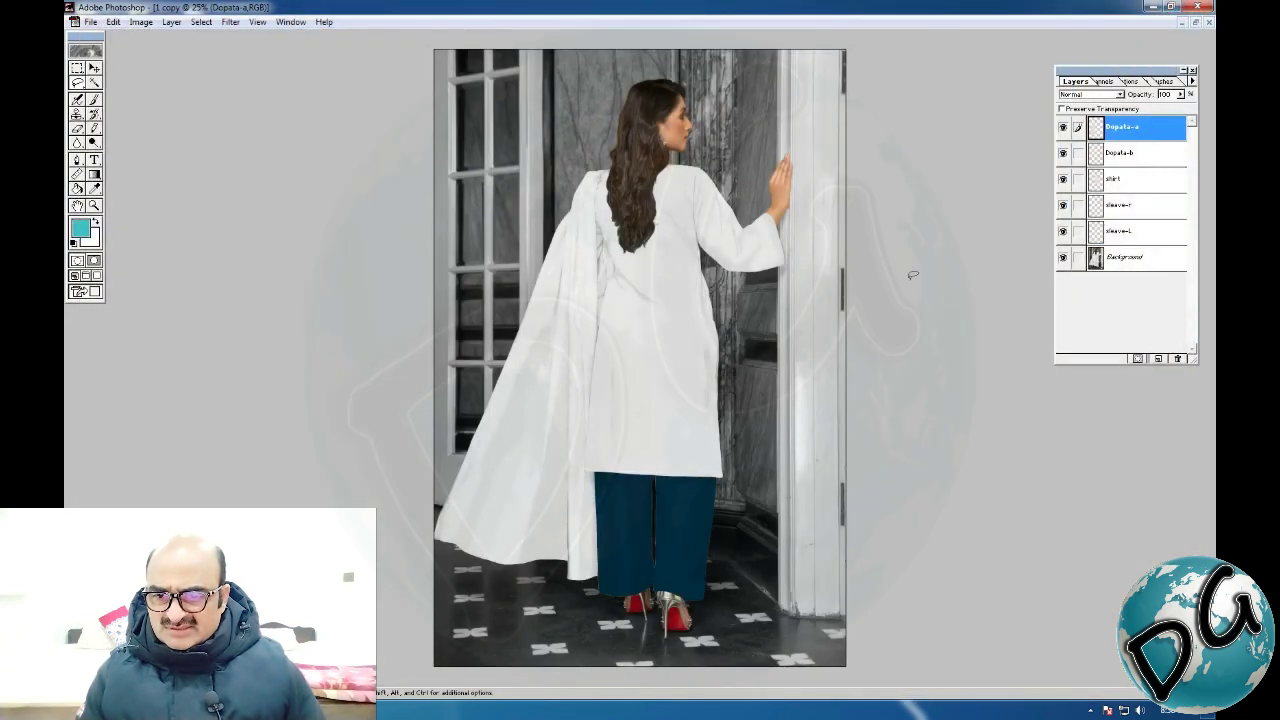
Open the Dopata.cli design file from the Model Maping folder
key(ctrl+o)
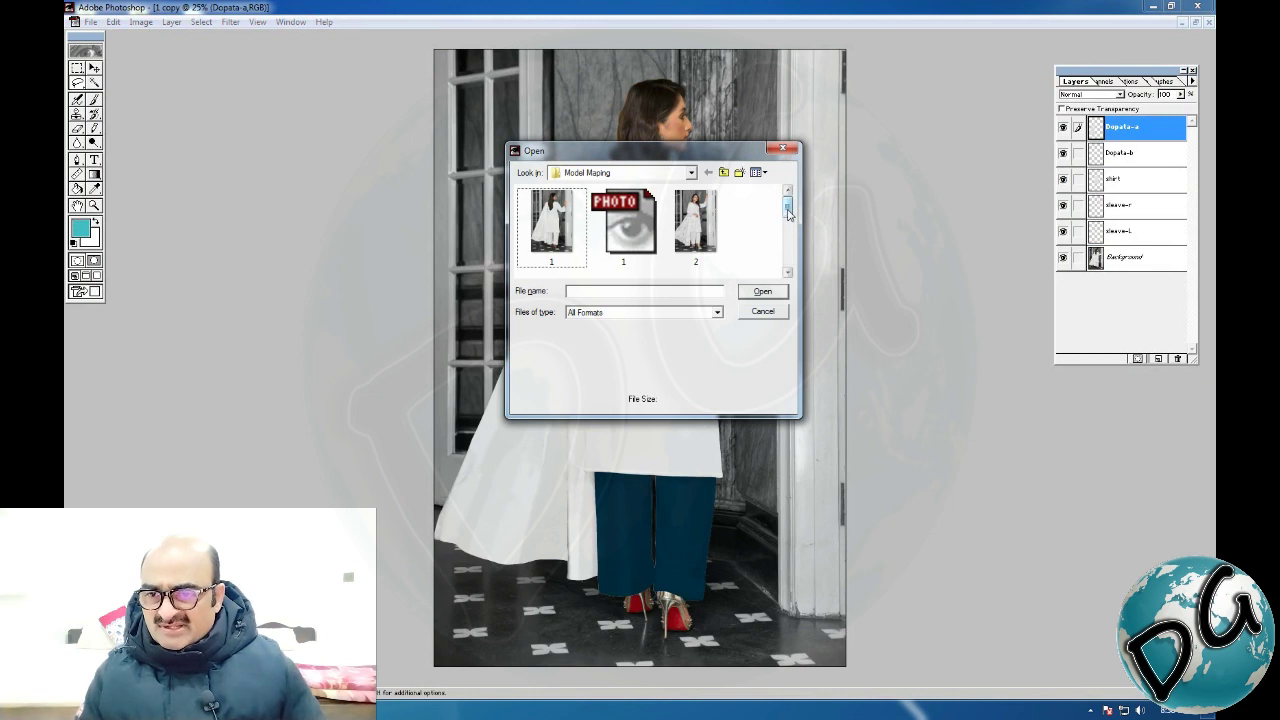
drag(788, 213, 787, 241)
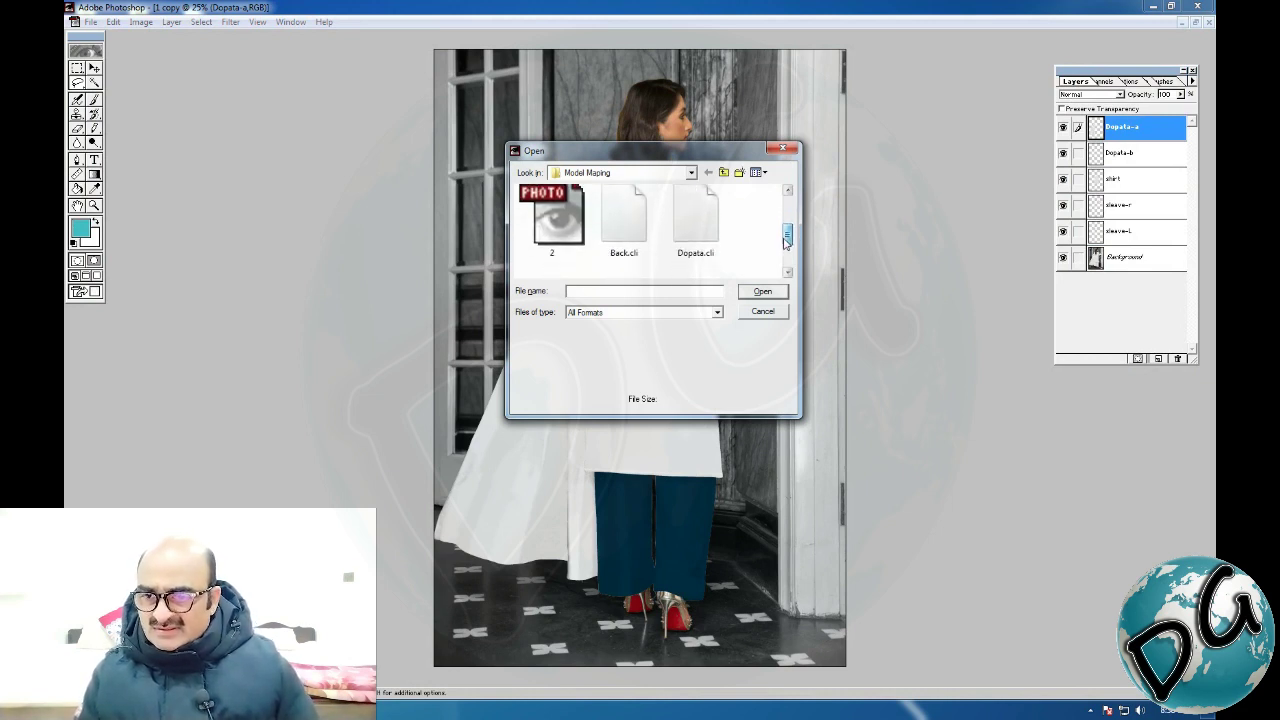
double_click(713, 239)
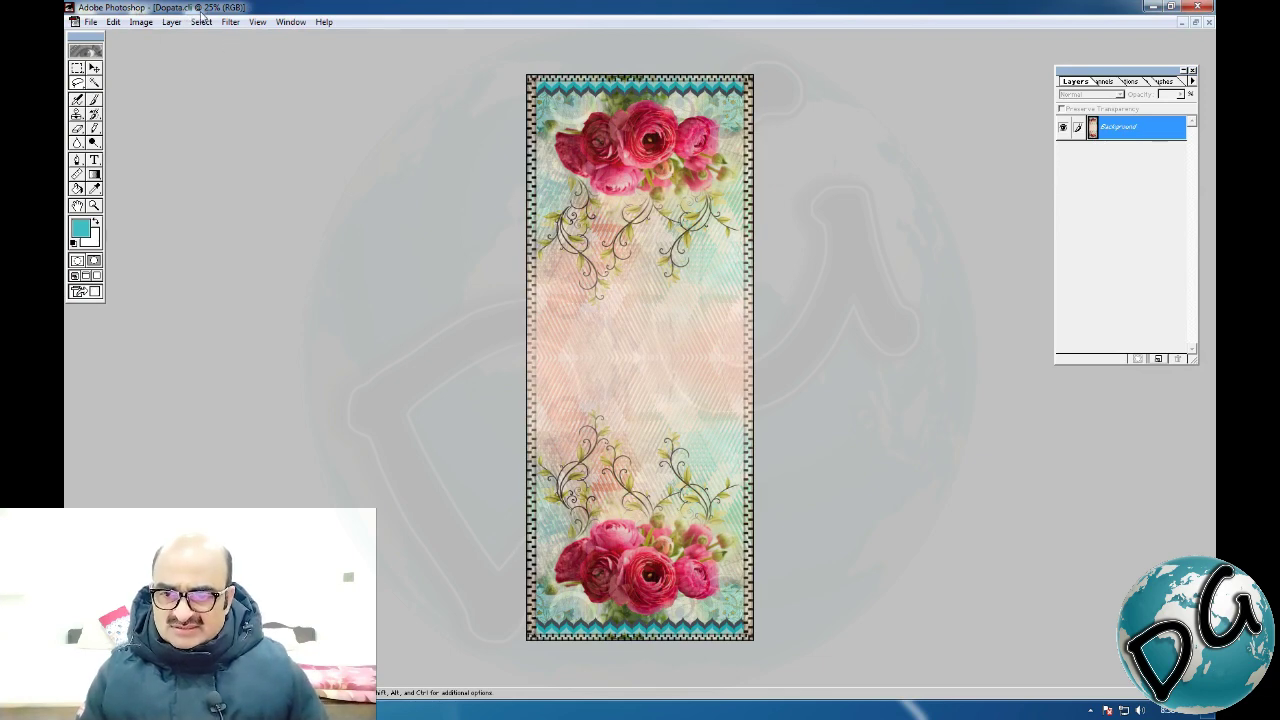
List only the ClicDesign (*.CLI) files available in the Model Maping folder, then dismiss the file chooser
key(ctrl+o)
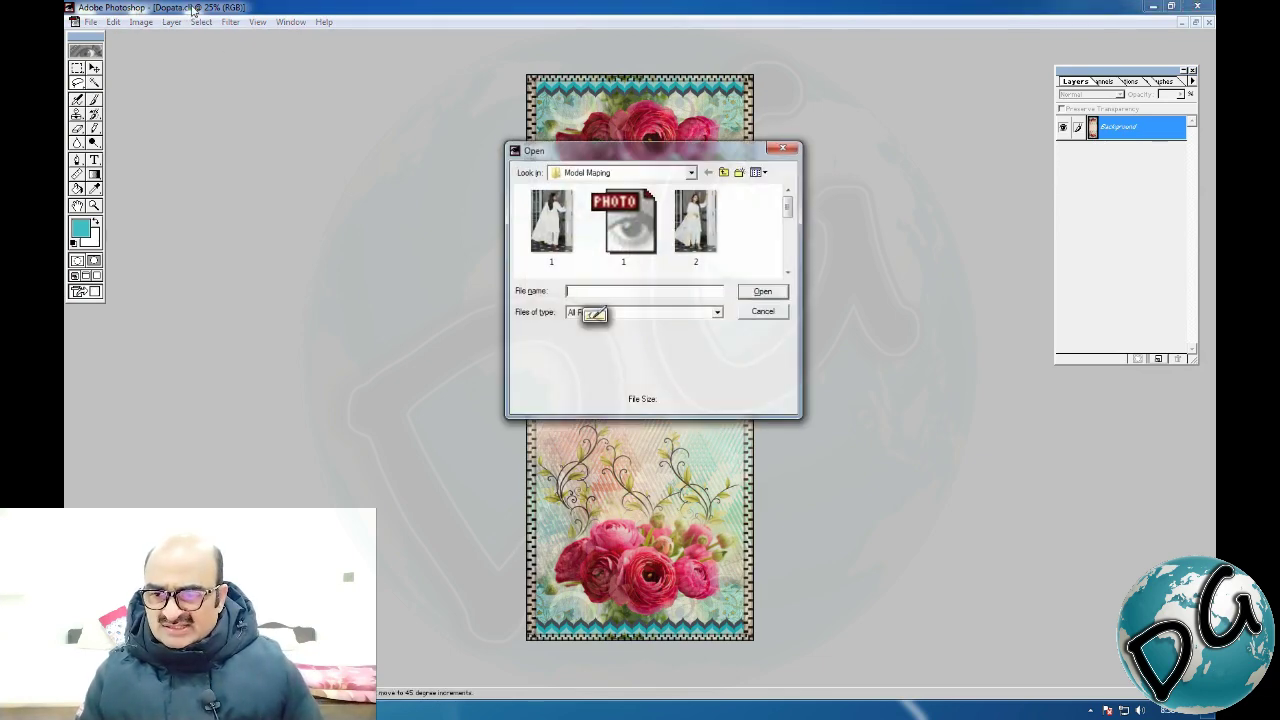
click(716, 313)
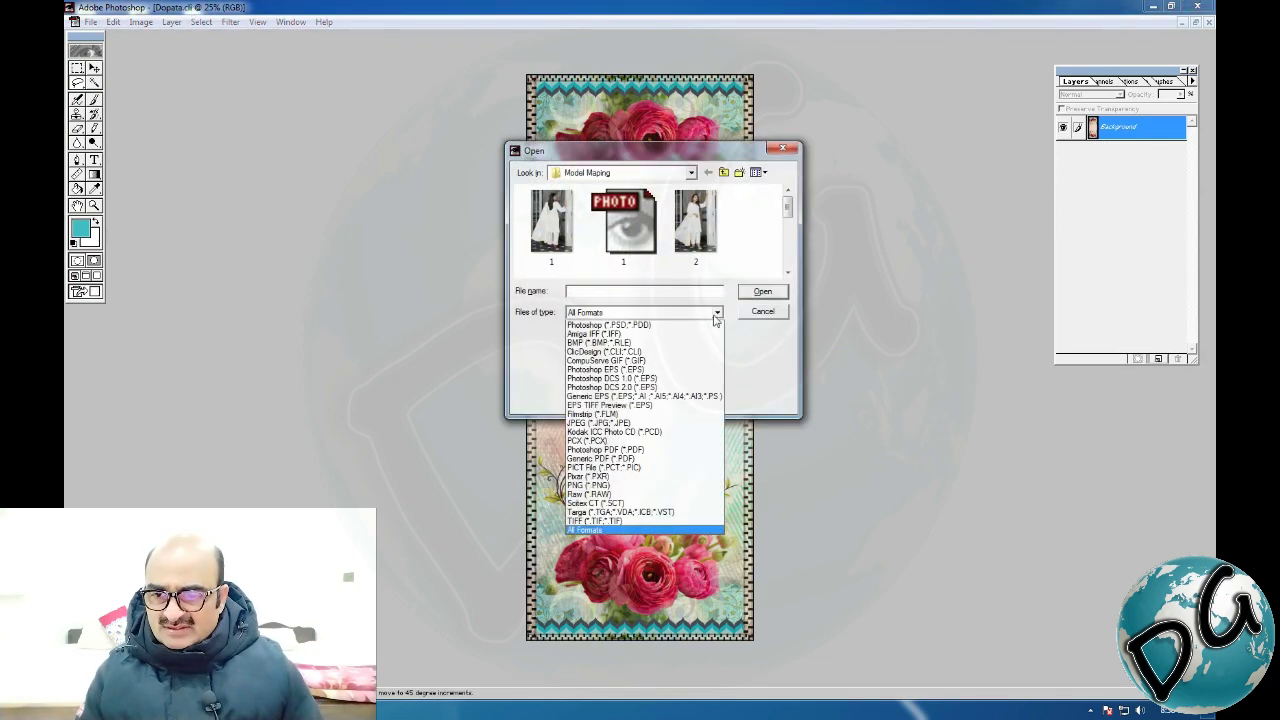
click(655, 353)
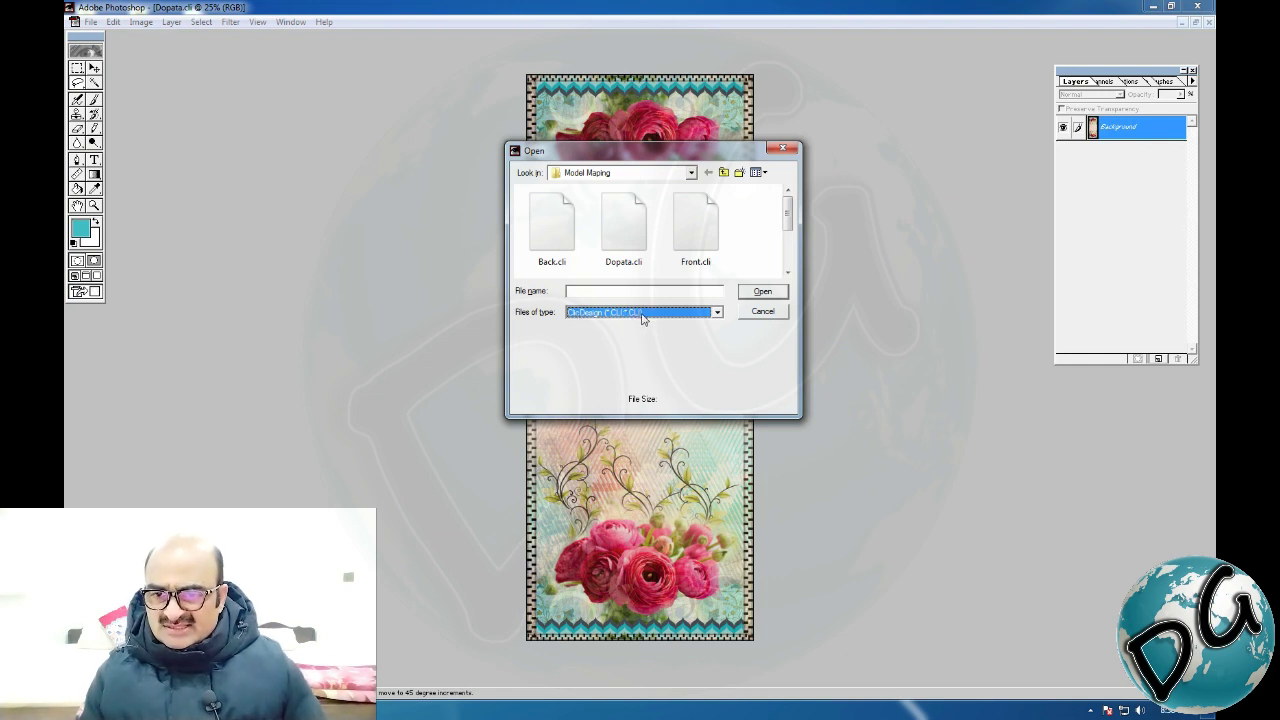
click(770, 313)
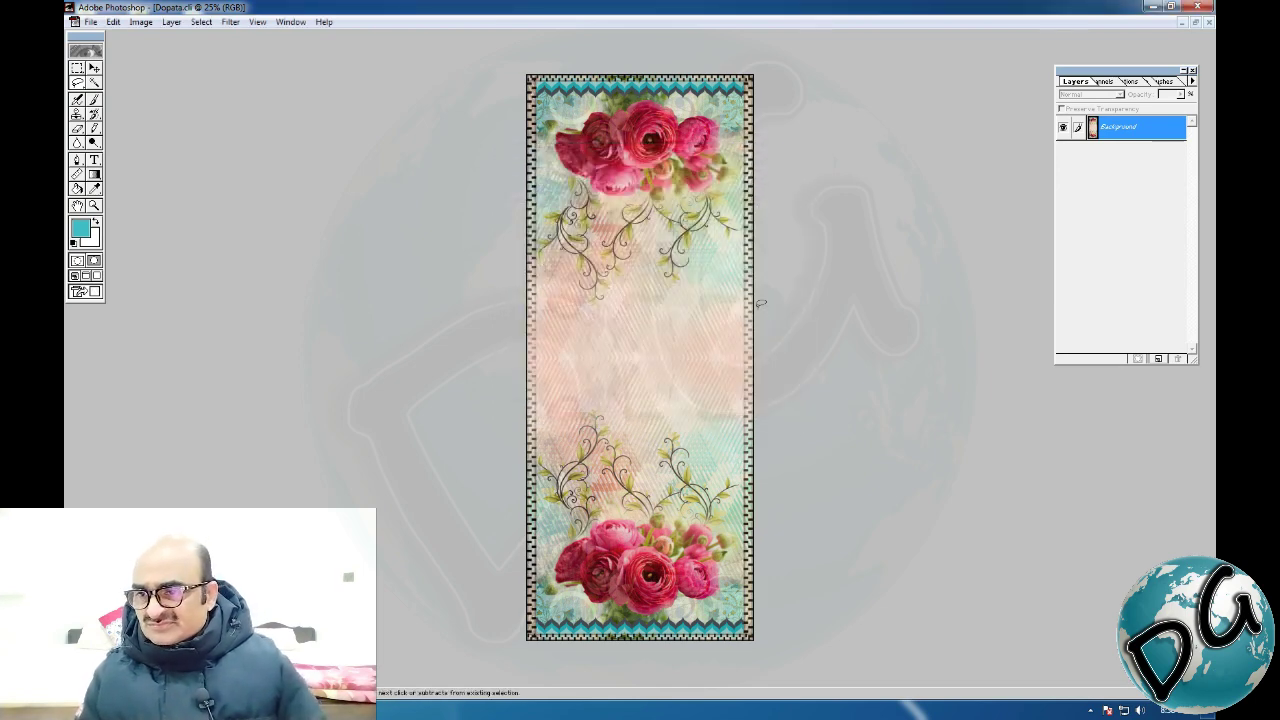
Check the image size and resolution of the Dopata.cli design without changing them
key(alt+i)
key(i)
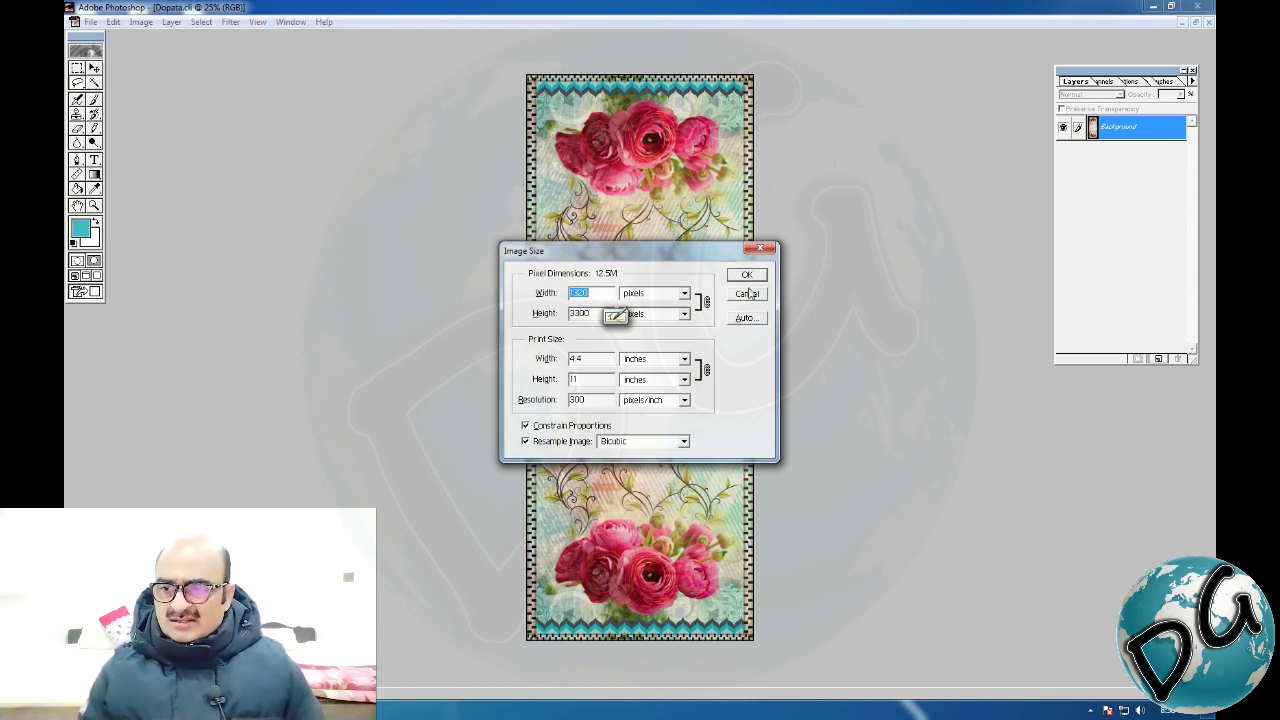
click(747, 293)
Arrange the model image beside the dupatta design in separate windows and check the model image's size and resolution
click(1196, 22)
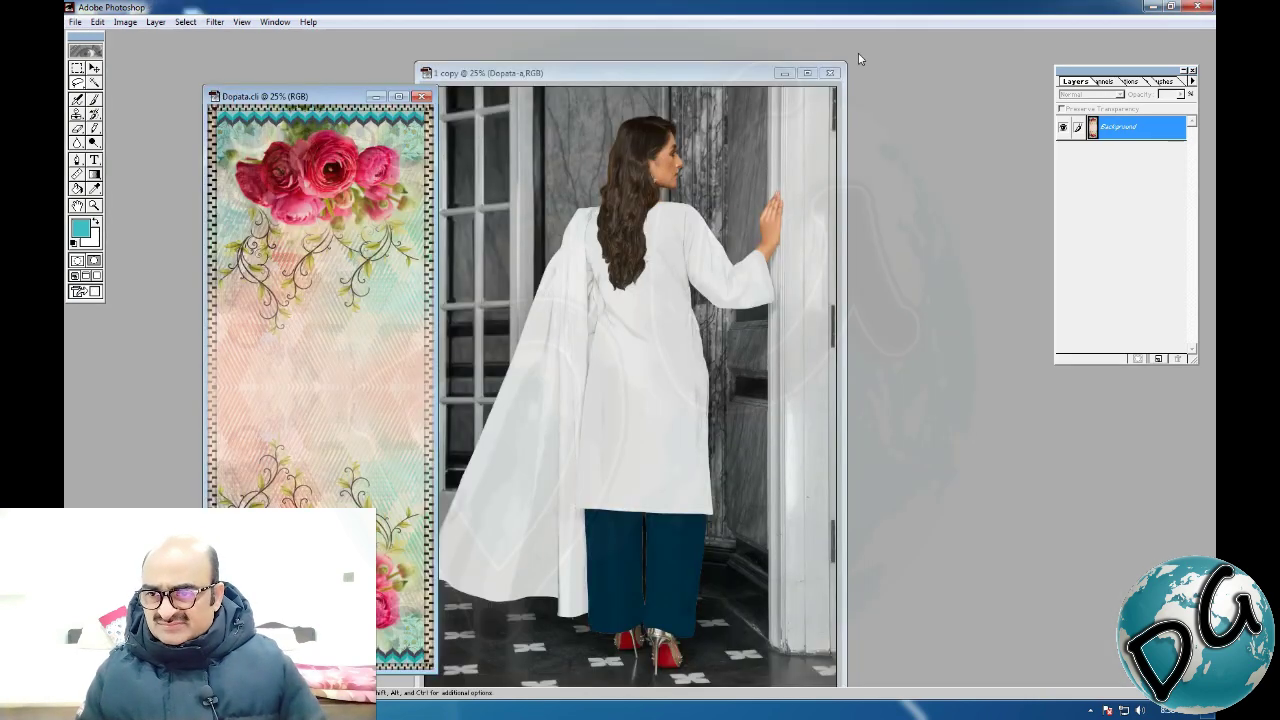
click(543, 75)
drag(543, 75, 590, 62)
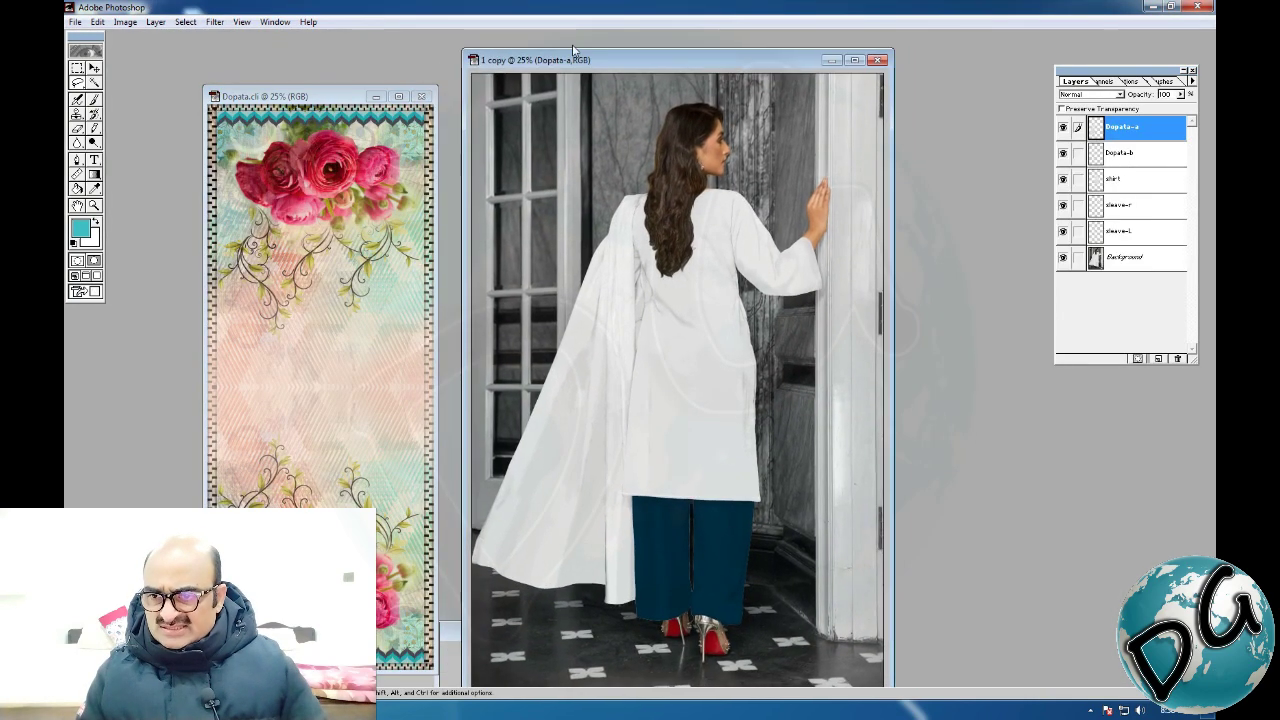
key(alt+i)
key(i)
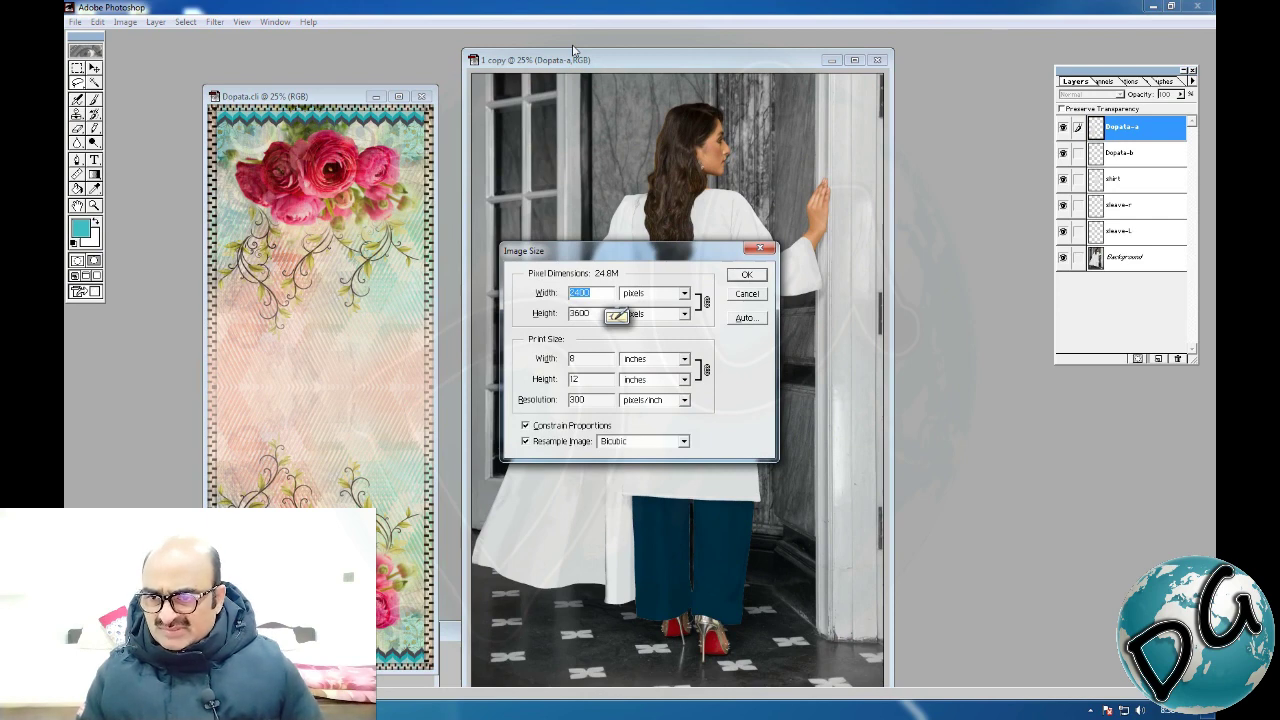
click(760, 296)
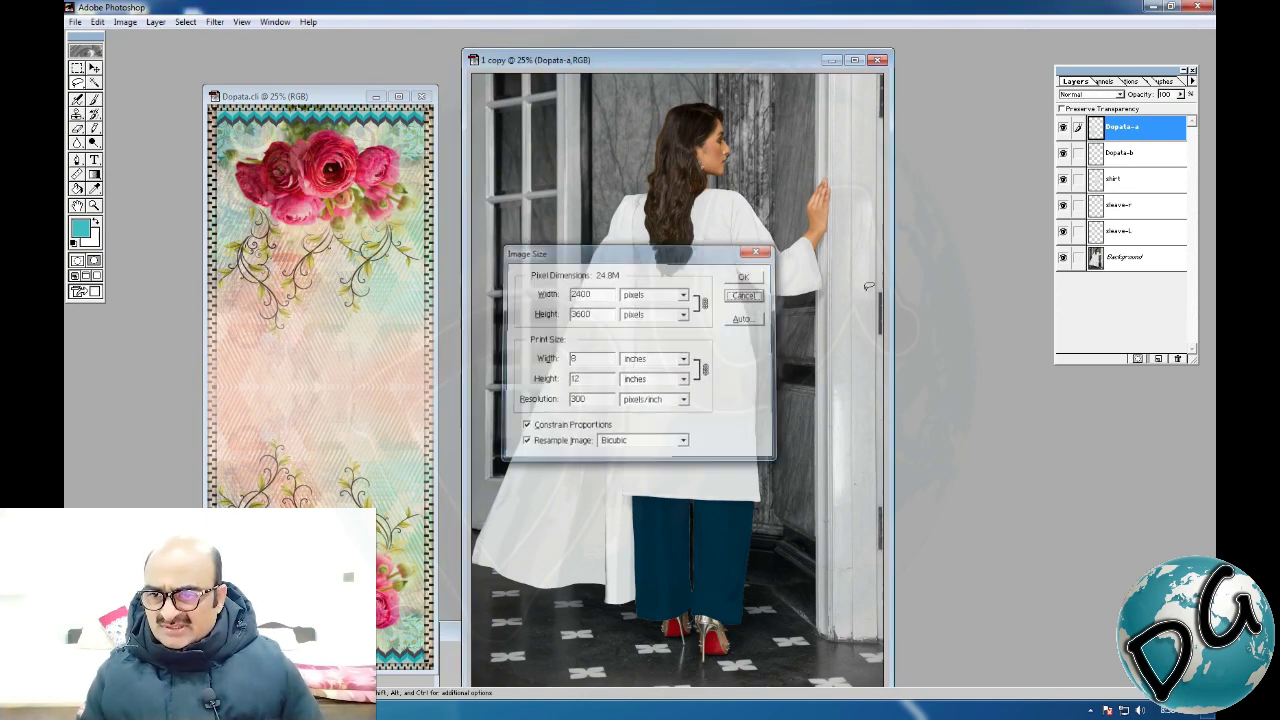
Open the Back.cli design file and check its image size and resolution
key(ctrl+o)
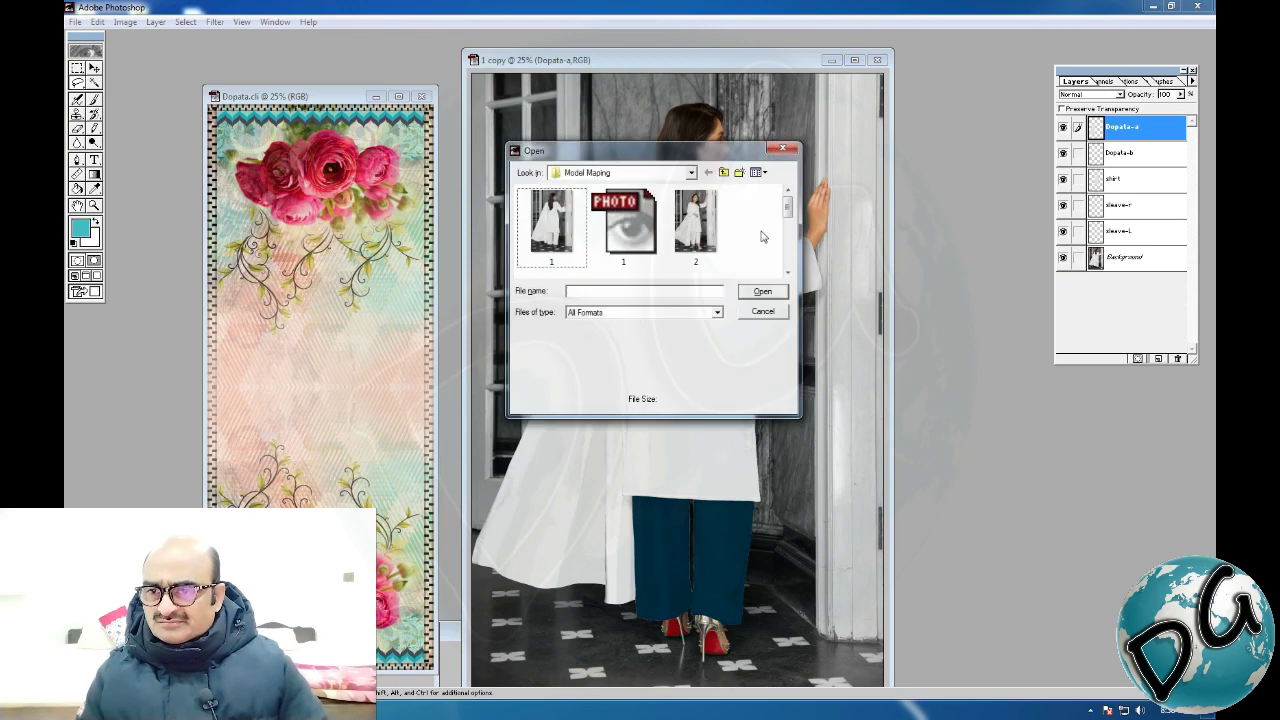
key(b)
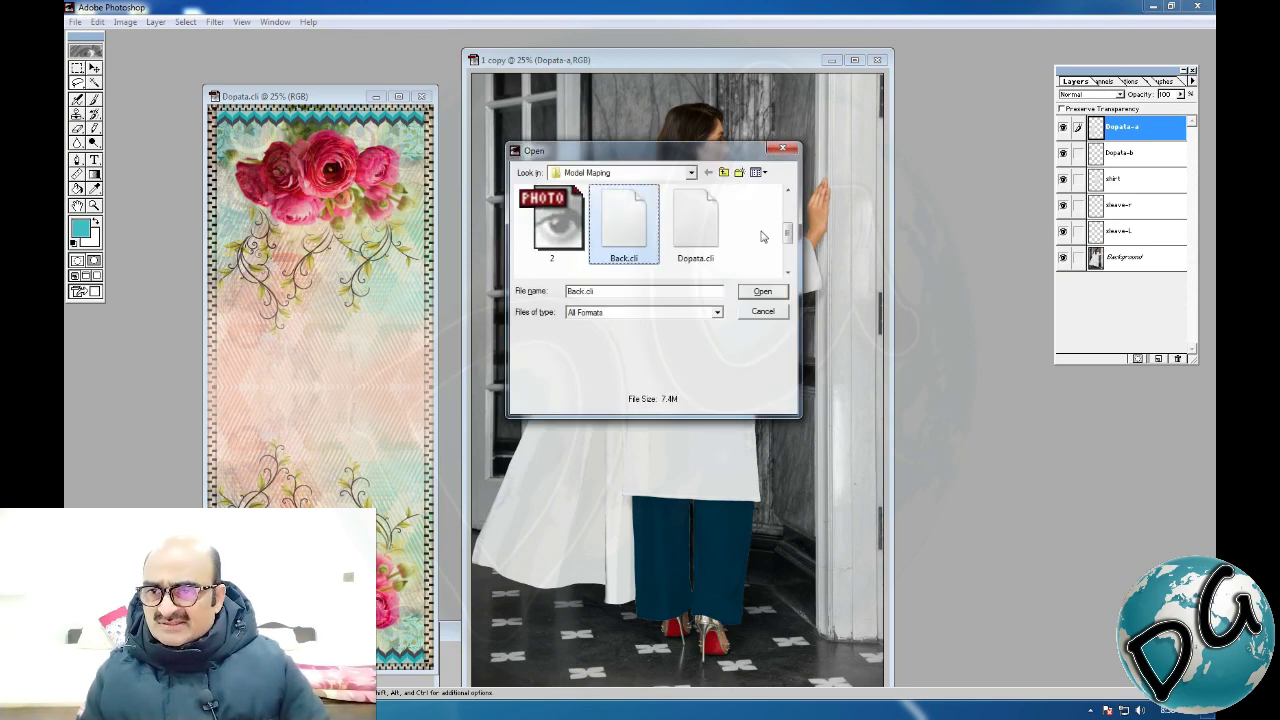
key(Return)
key(shift)
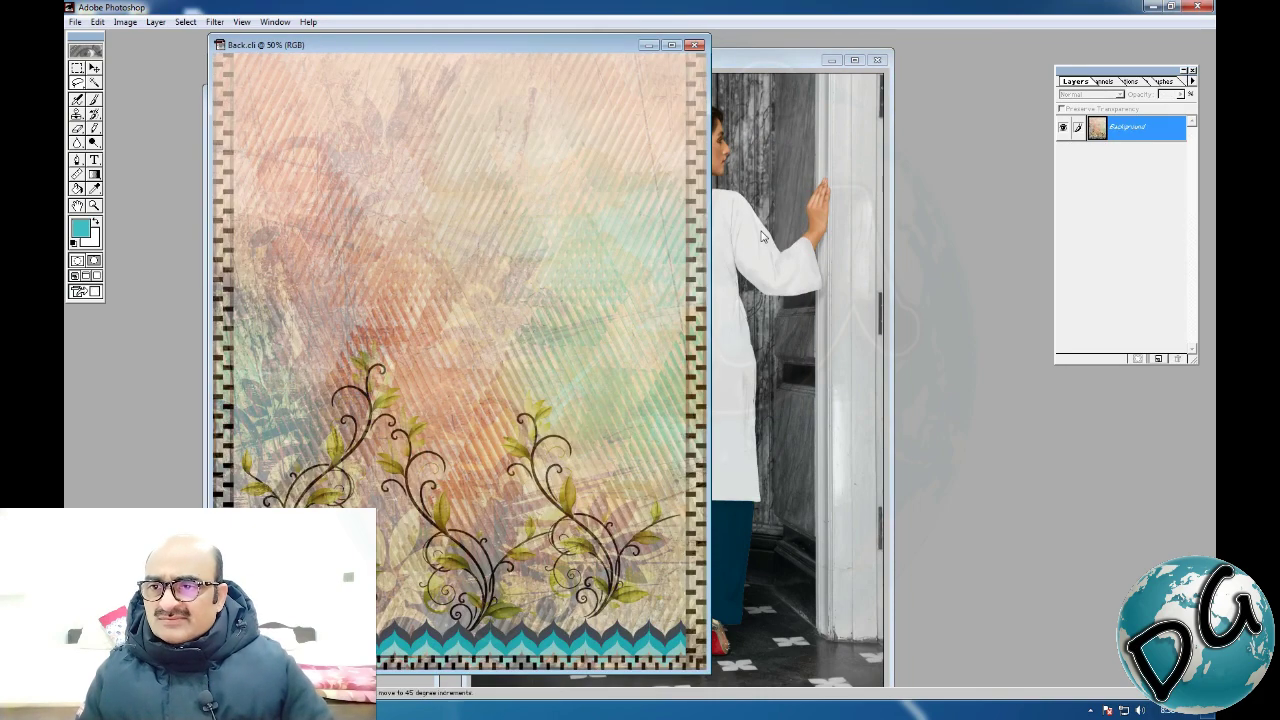
key(ctrl+minus)
key(alt+i)
key(i)
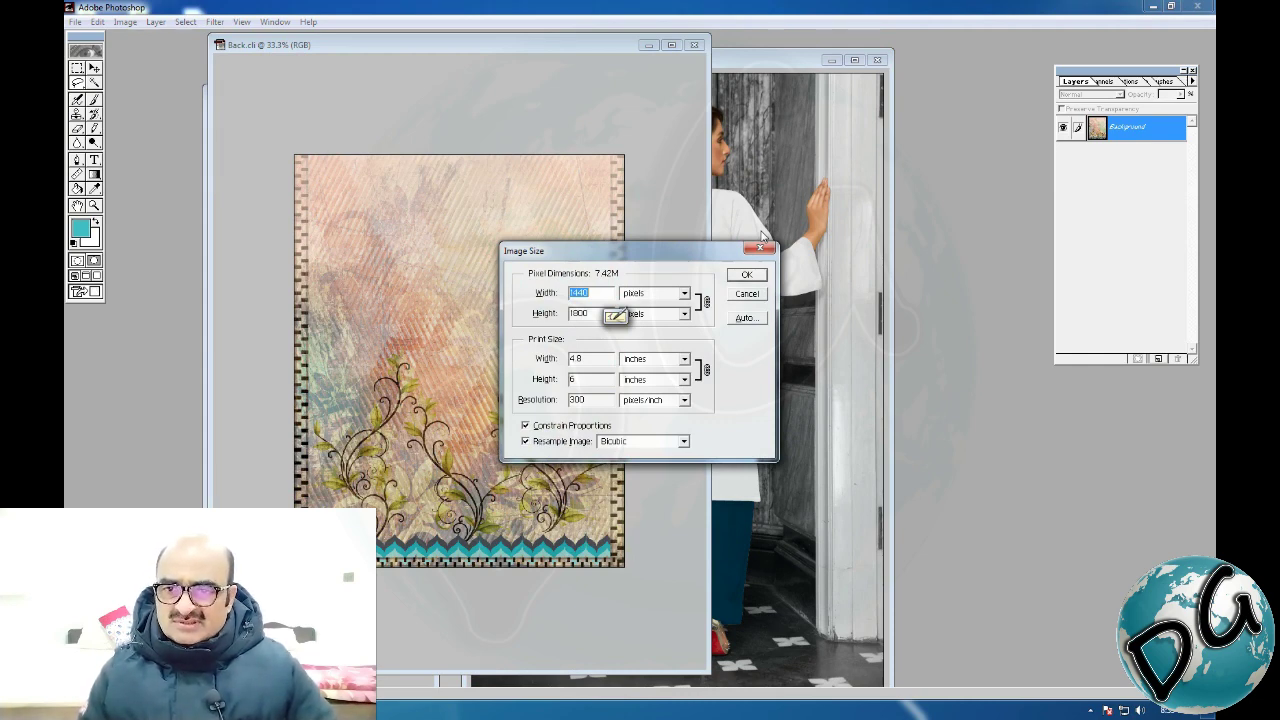
click(747, 293)
Open the Sleave.cli design file, move its window clear of the others and check its image size and resolution
double_click(945, 292)
click(636, 243)
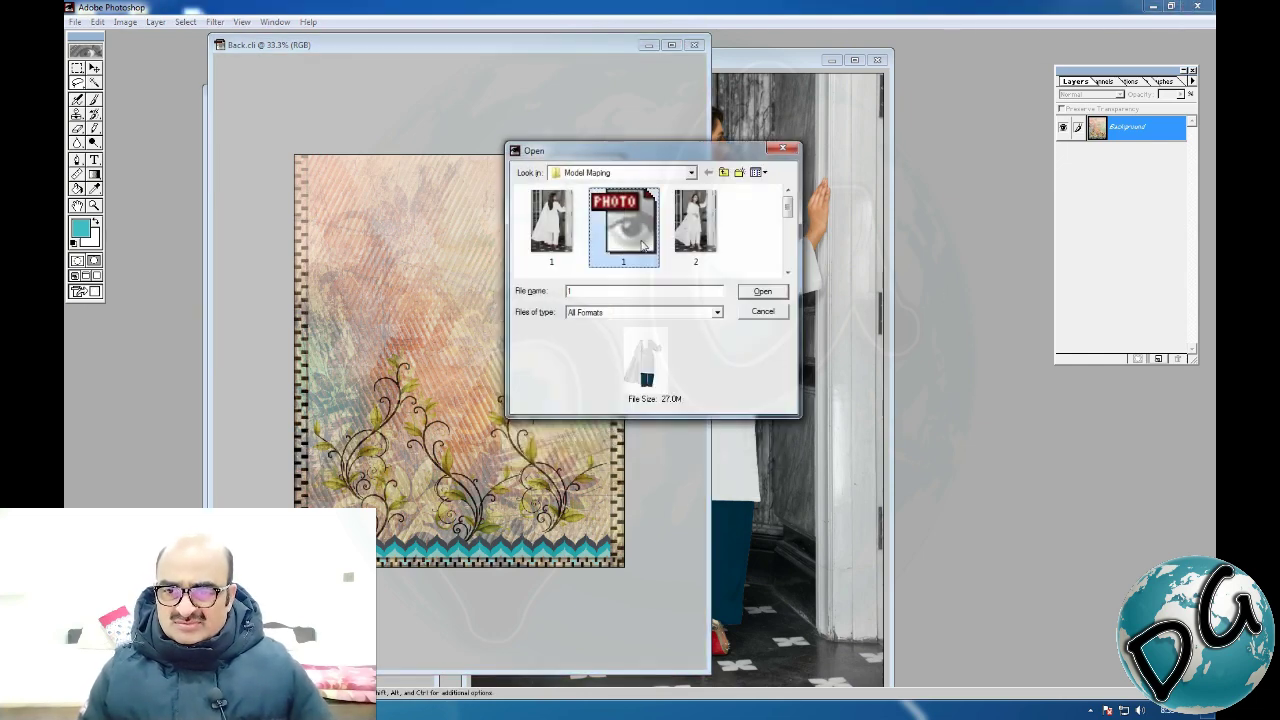
key(s)
key(Return)
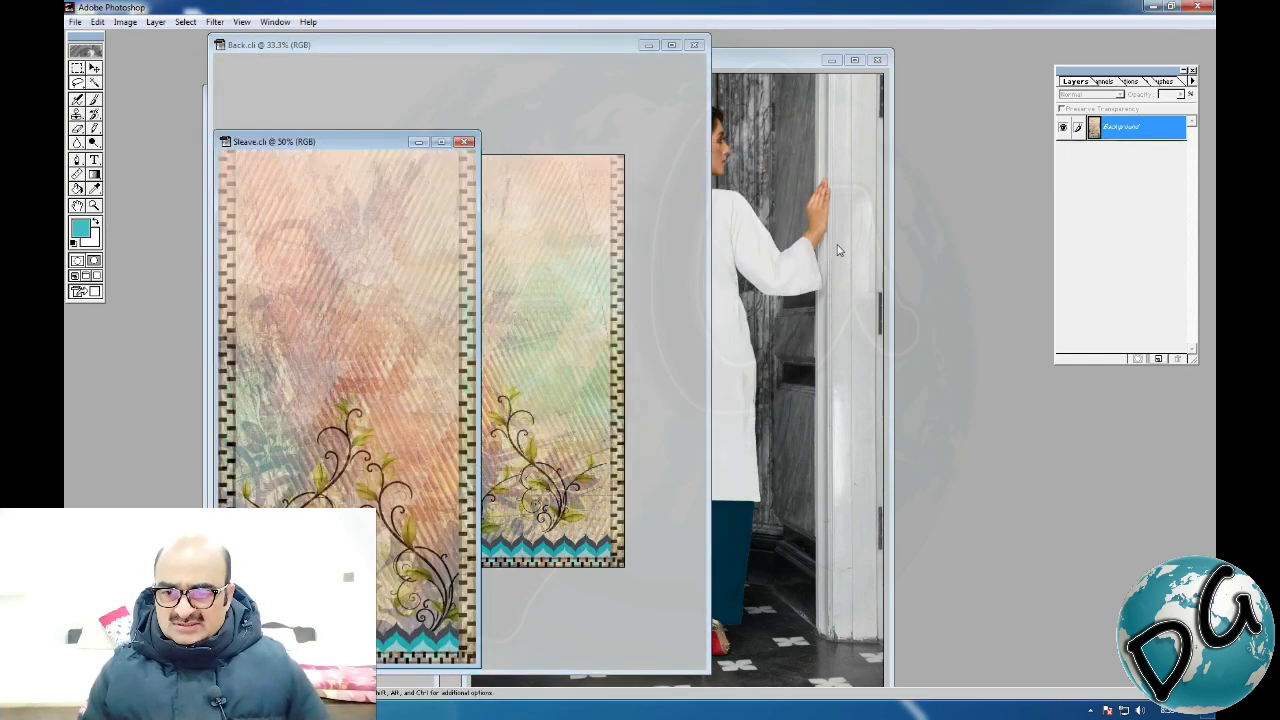
drag(370, 142, 618, 87)
key(alt+i)
key(i)
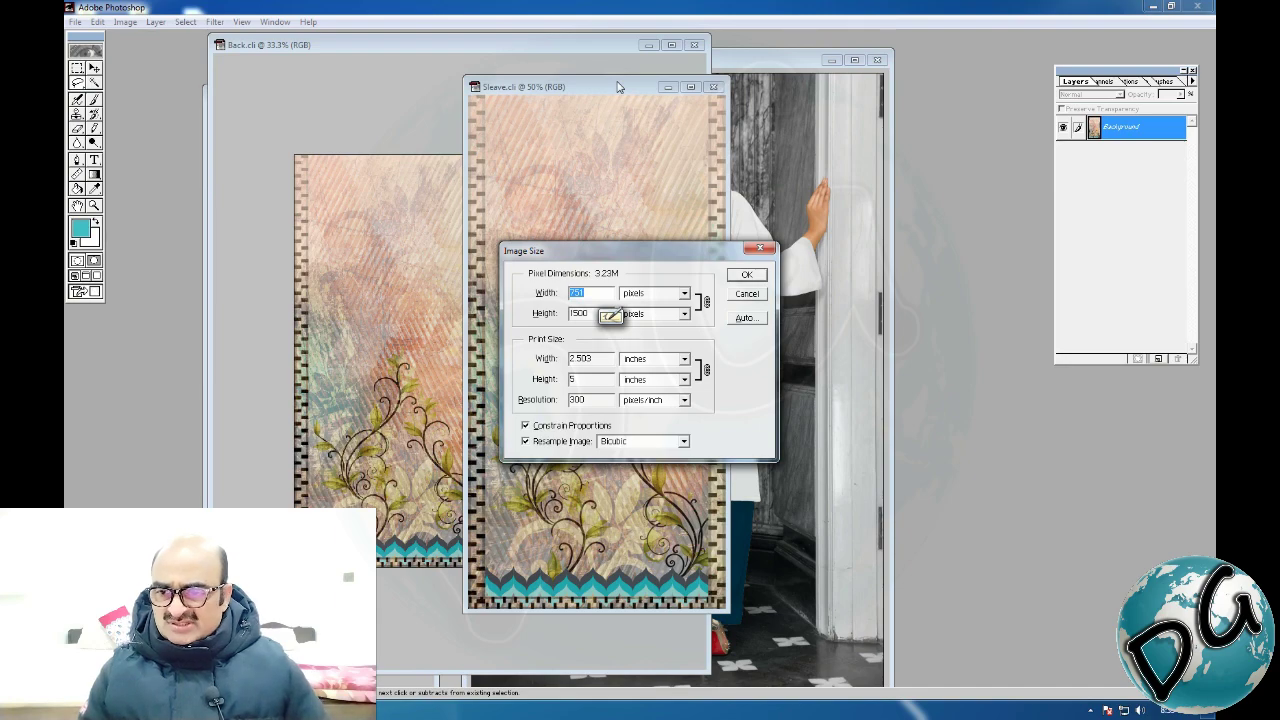
click(758, 294)
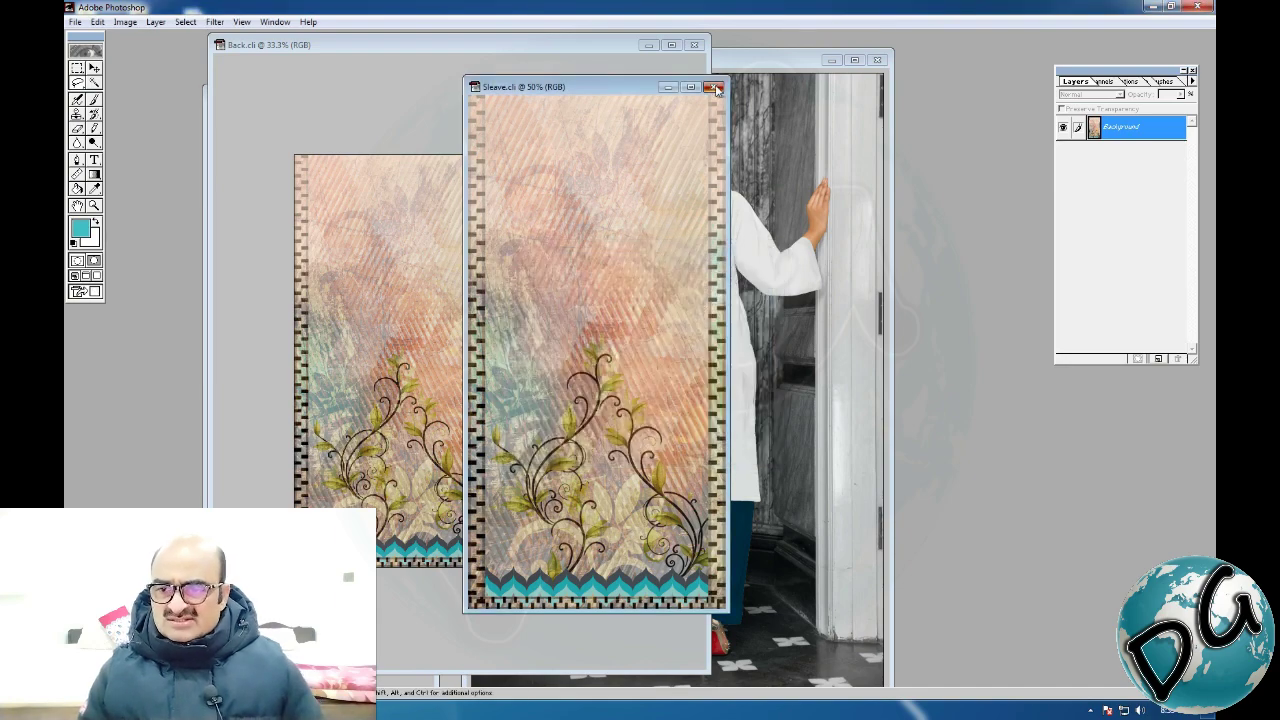
Close the Sleave.cli, Back.cli and Dopata.cli documents and maximize the model image window
click(716, 89)
click(697, 45)
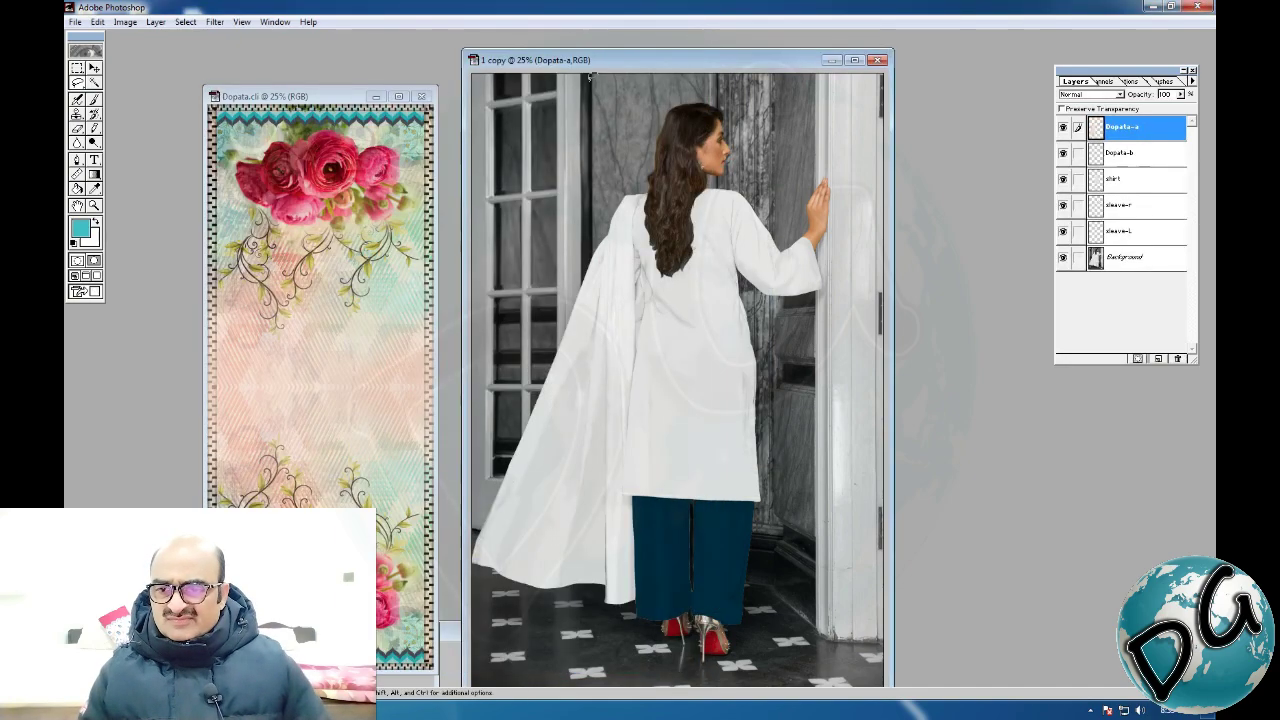
click(423, 97)
click(854, 60)
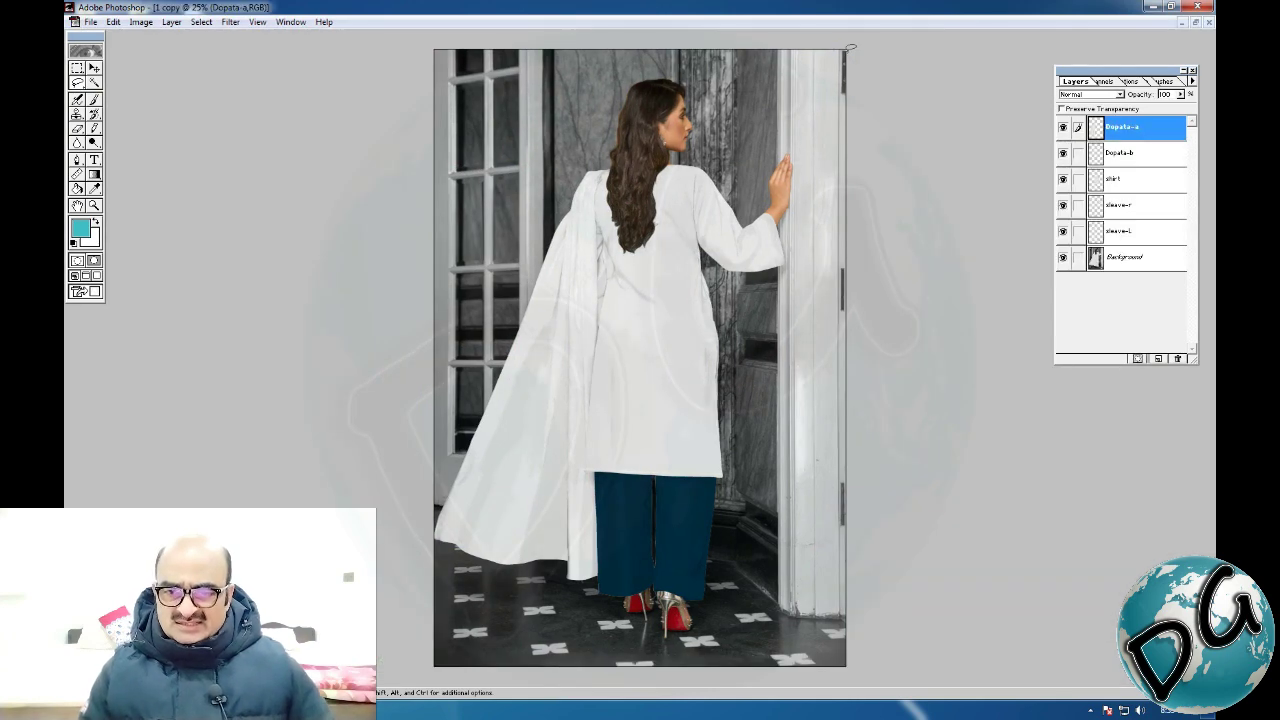
Open the Clicdesign StyleDraper filter for the Dopata-a layer in a maximized window with the dupatta piece in view
click(230, 22)
mouse_move(300, 274)
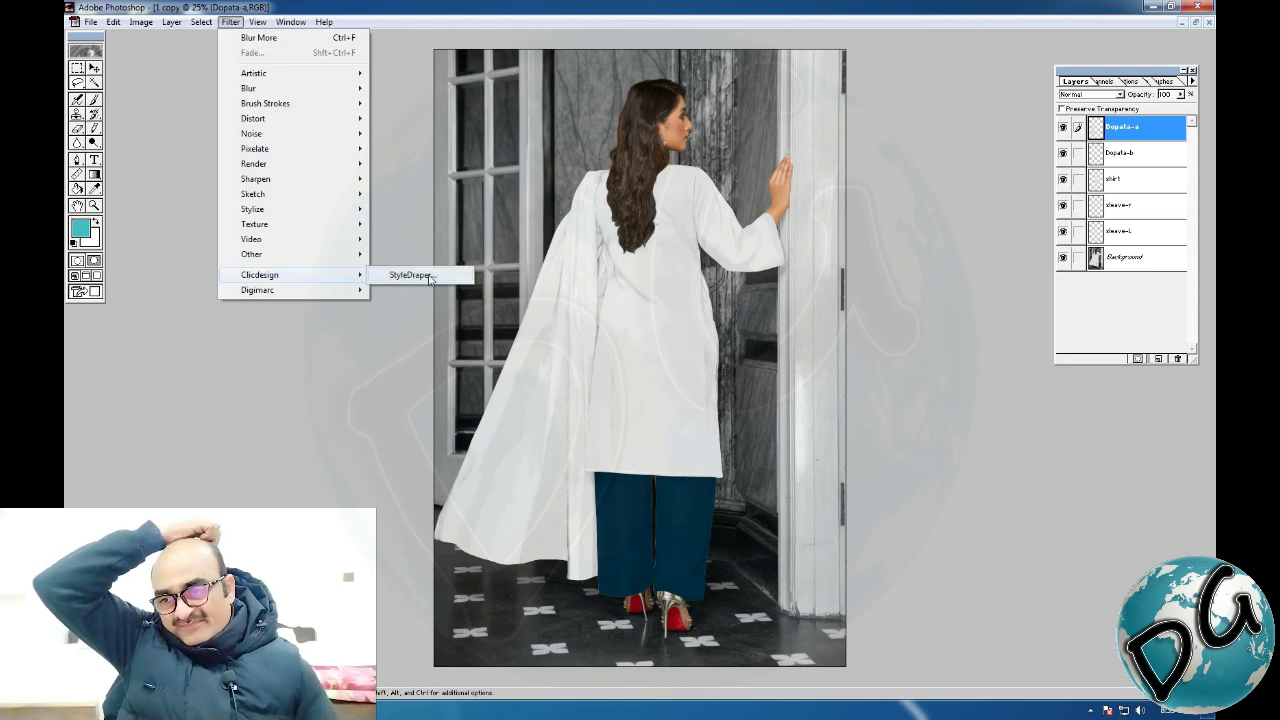
click(437, 280)
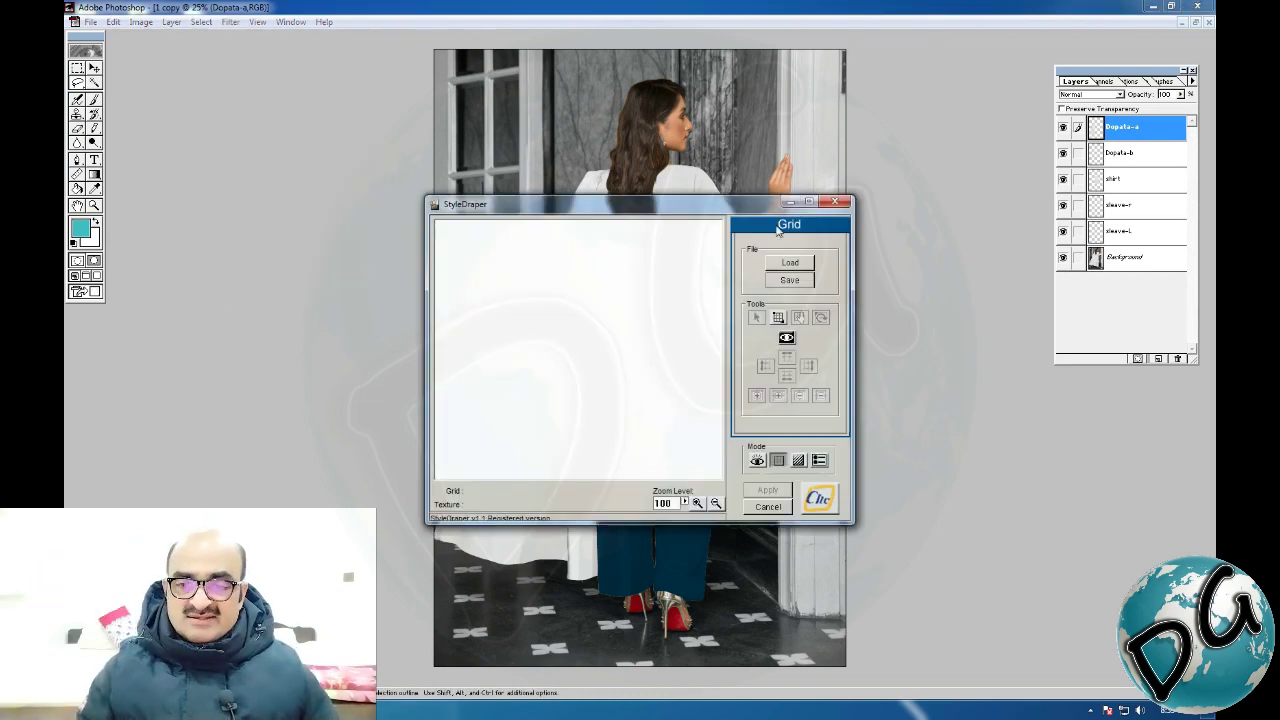
click(817, 204)
click(1081, 681)
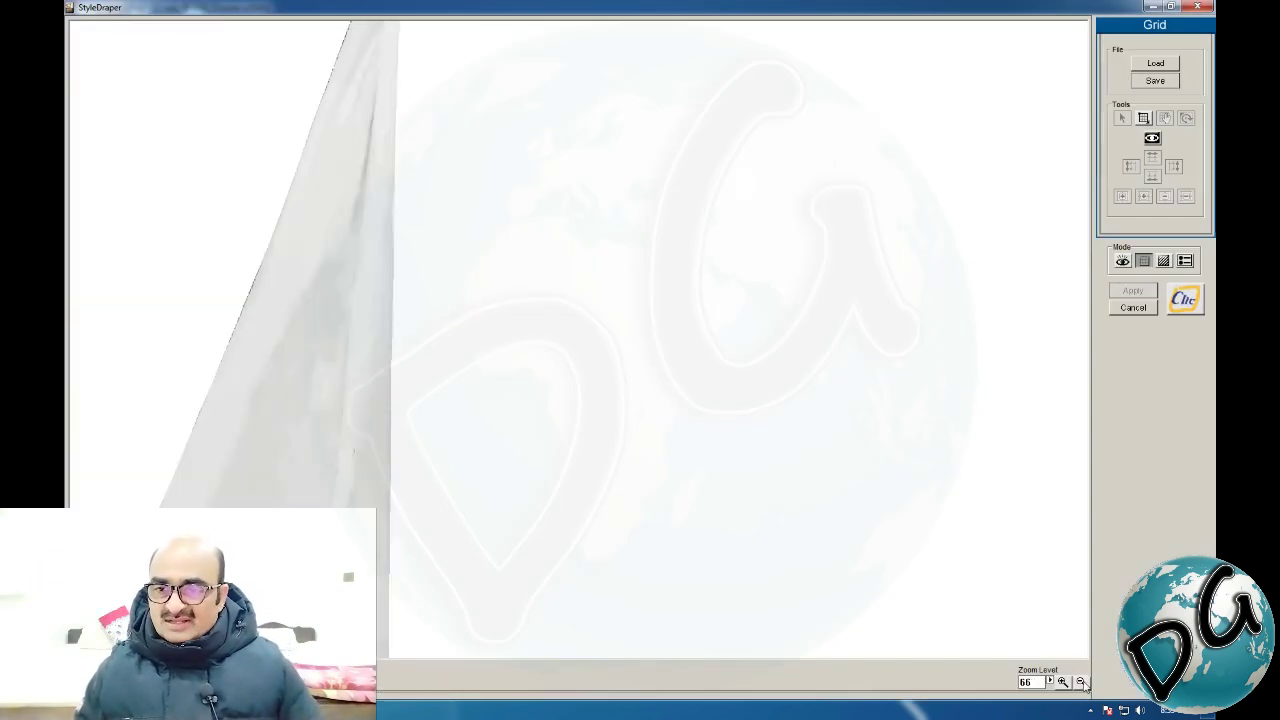
drag(544, 471, 841, 398)
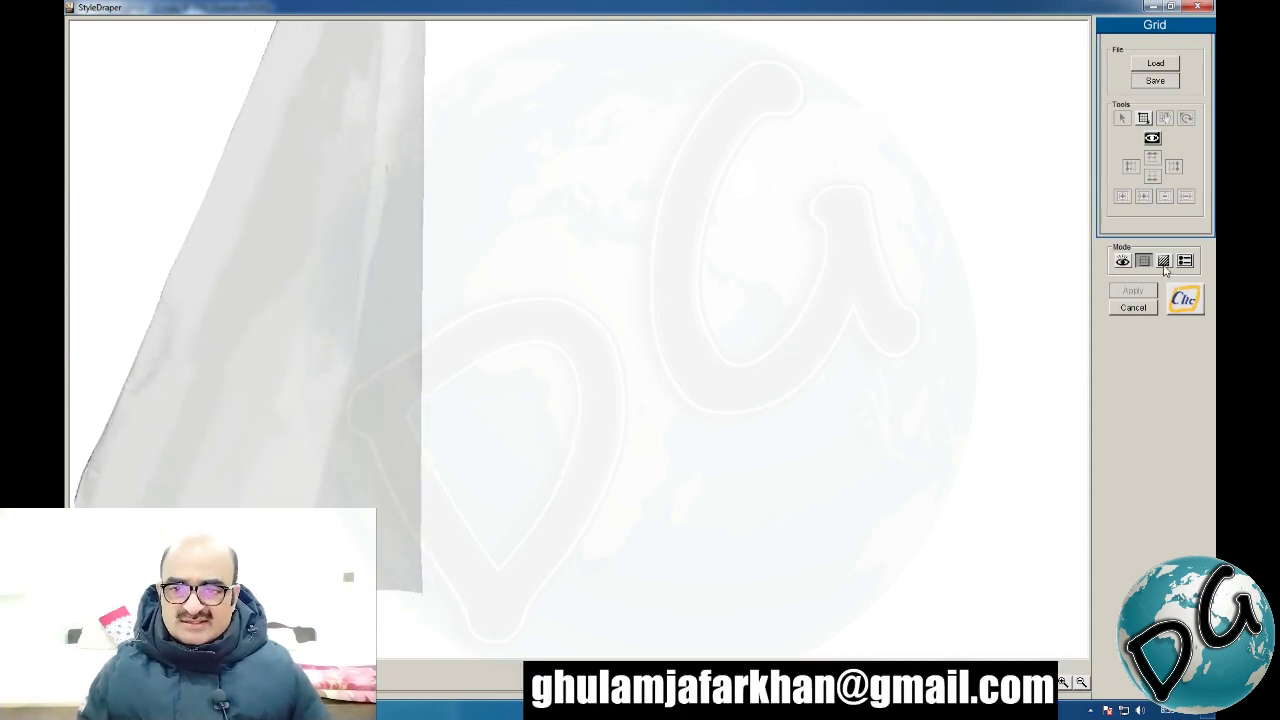